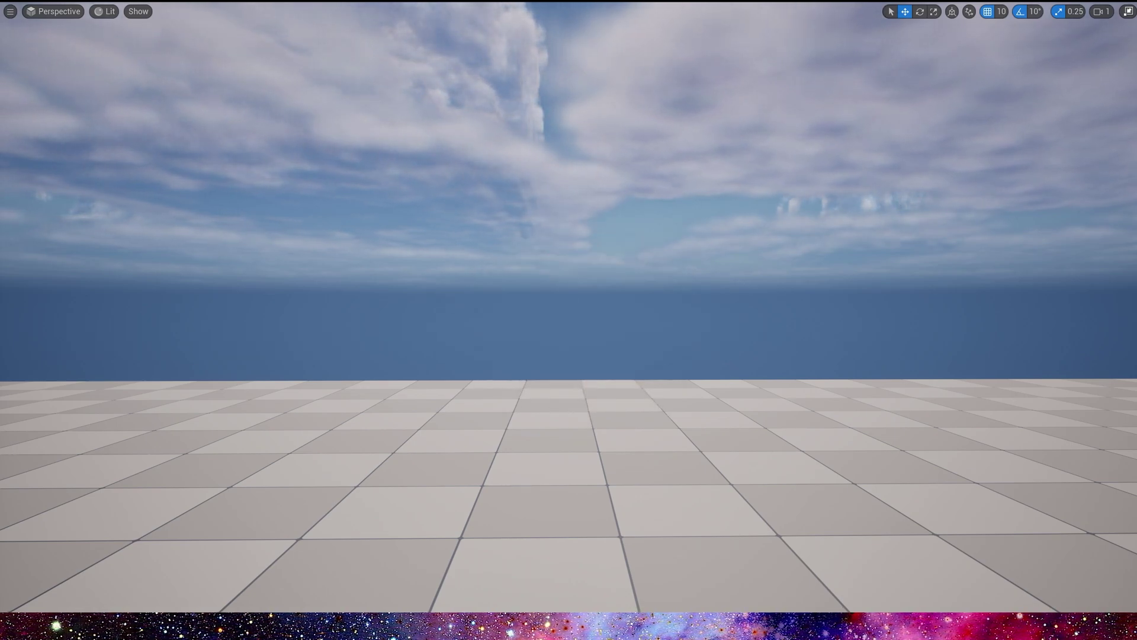
- Create a new material named M_Smoke in the Alex_Smoke folder and open it for editing
key("F11")
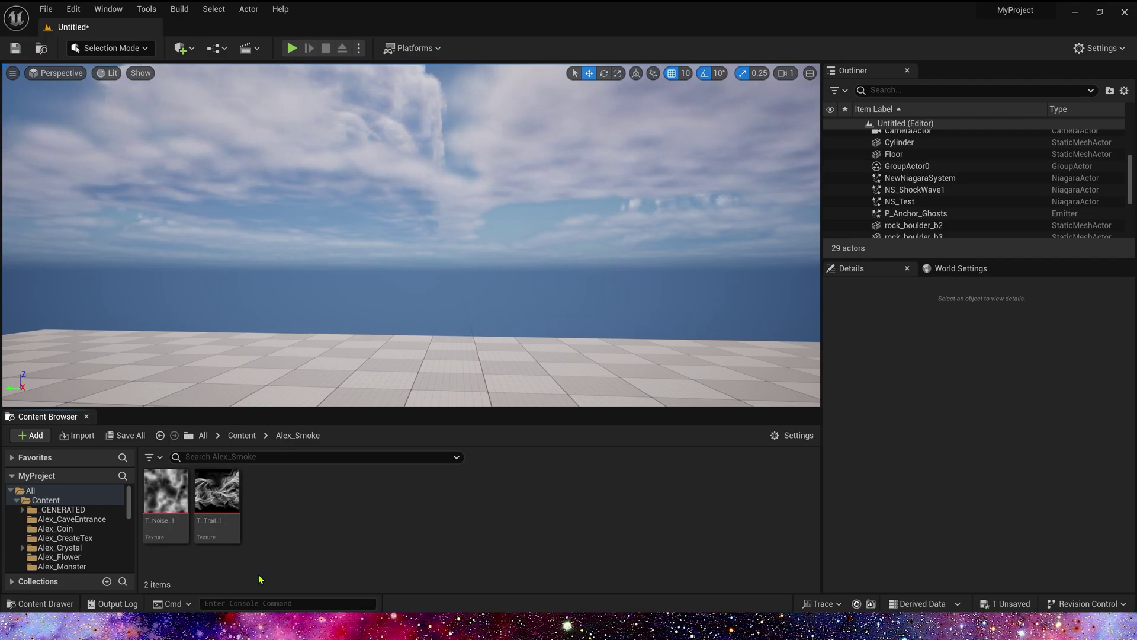
right_click(311, 507)
left_click(344, 205)
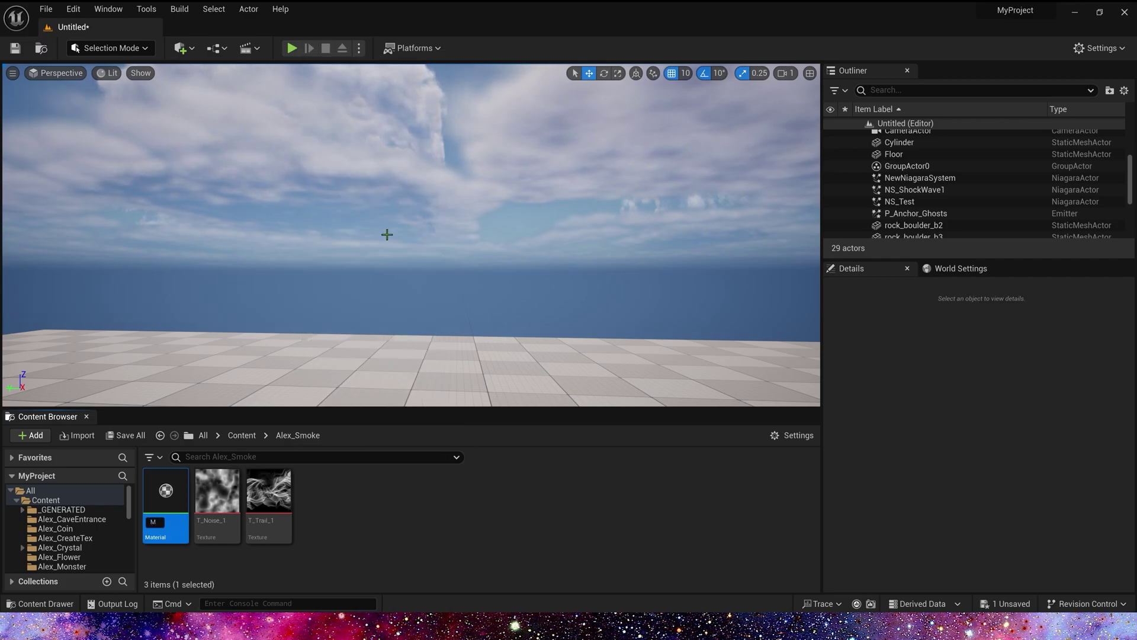
type("M_Smoke")
key("Return")
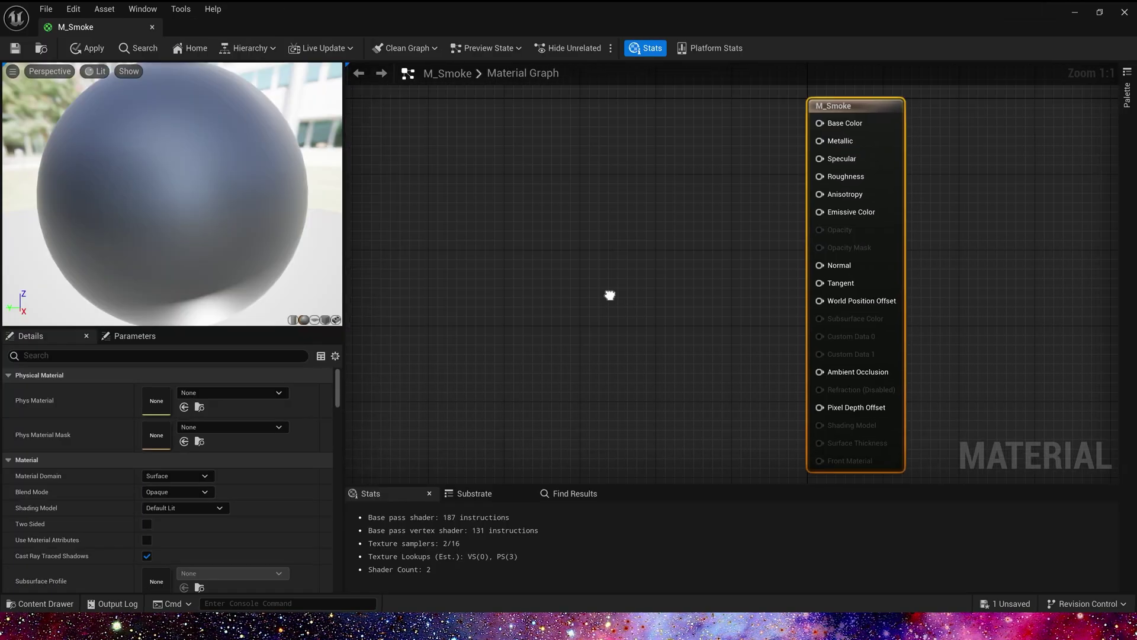
- Configure M_Smoke with the Translucent blend mode, the Unlit shading model and Two Sided enabled
right_click_drag(610, 295, 643, 281)
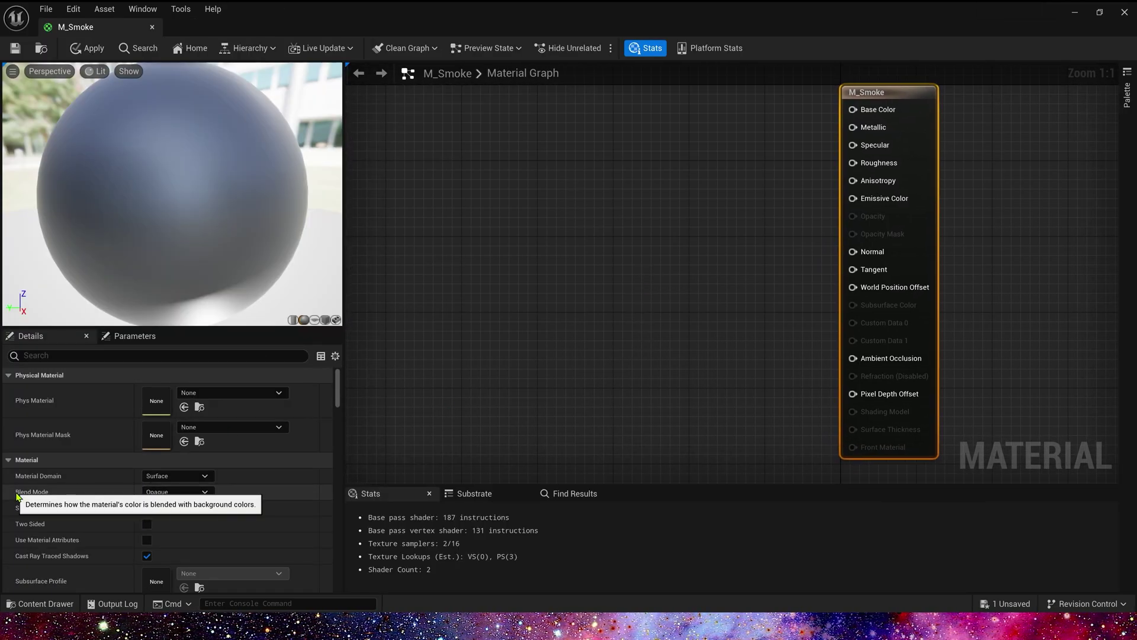
left_click(181, 492)
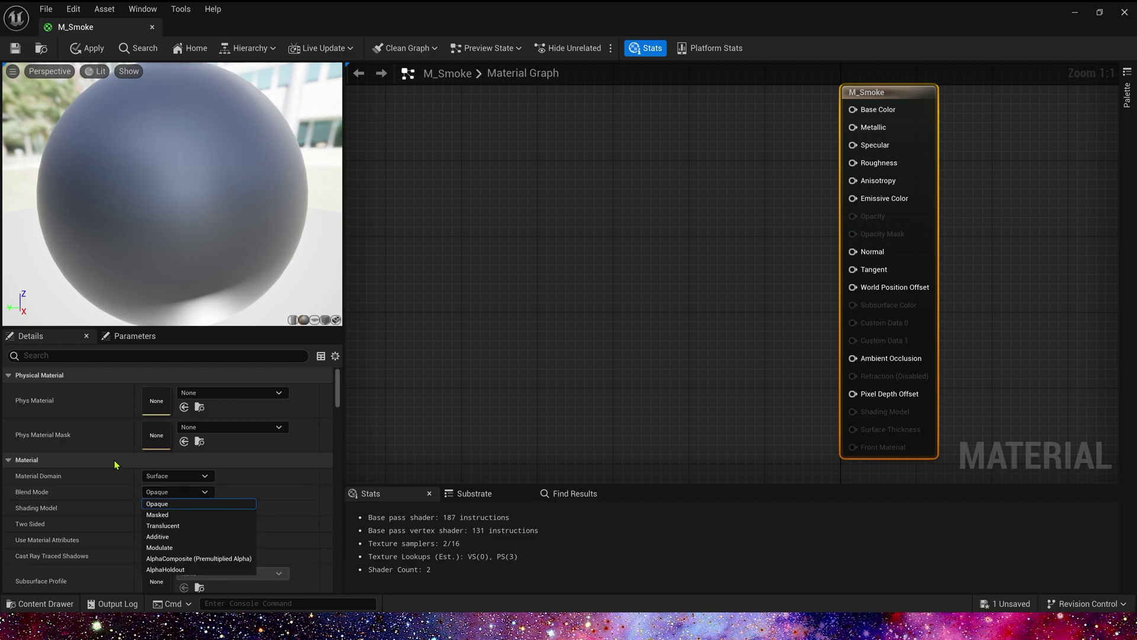
left_click(187, 527)
left_click(178, 507)
left_click(166, 364)
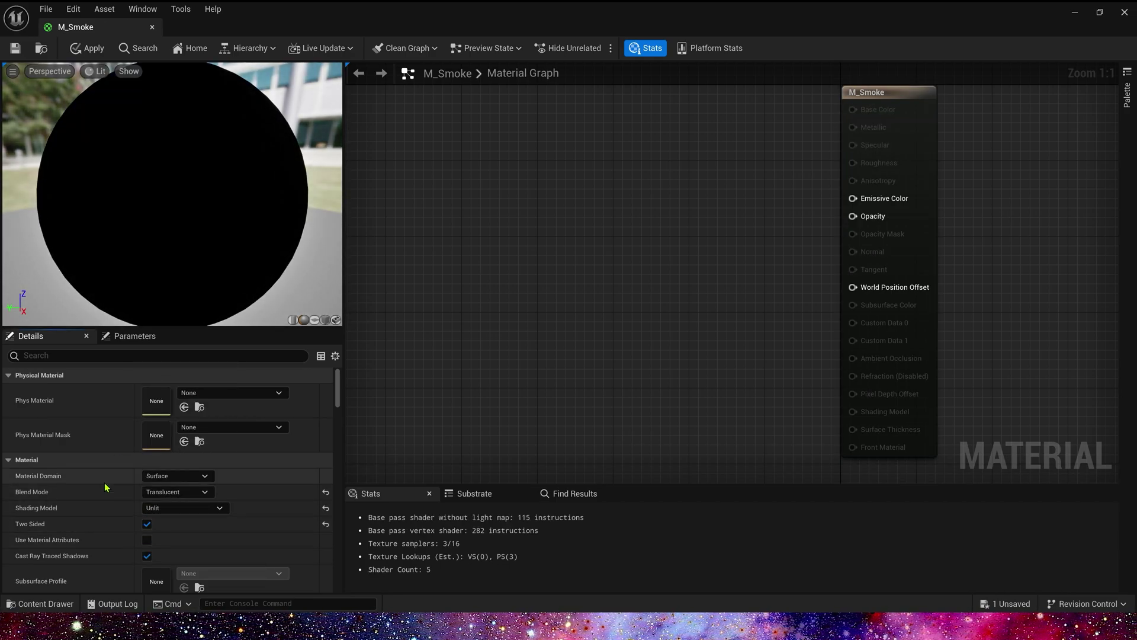
- Add the T_Noise_1 and T_Trail_1 textures from the Alex_Smoke folder to the M_Smoke material graph
left_click_drag(466, 7, 558, 42)
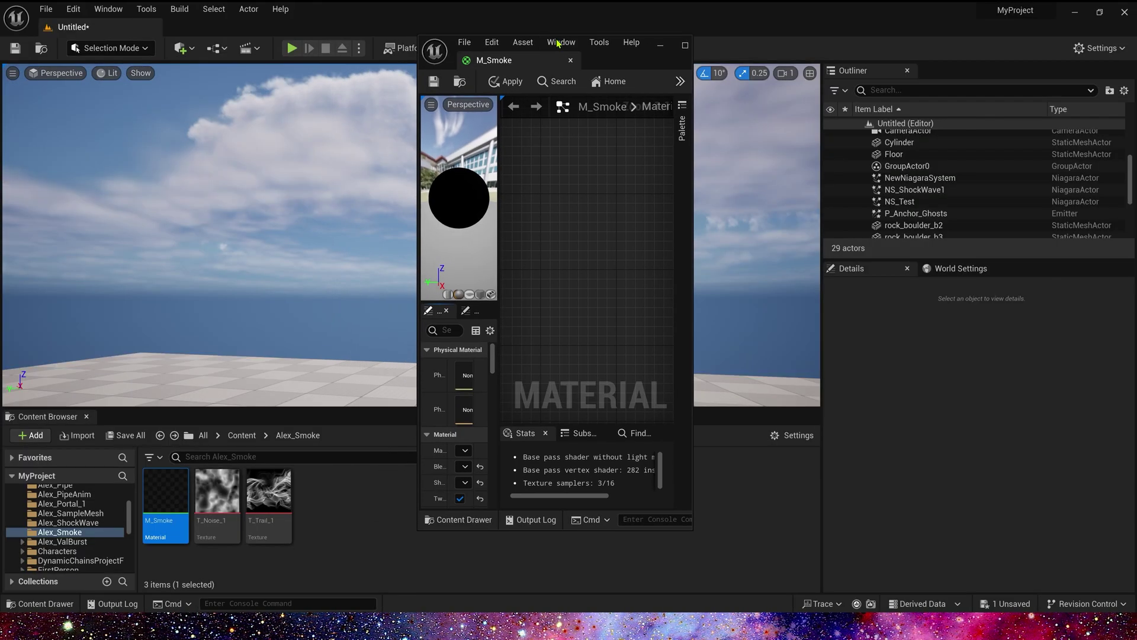
left_click(217, 496)
left_click_drag(269, 511, 554, 198)
double_click(622, 66)
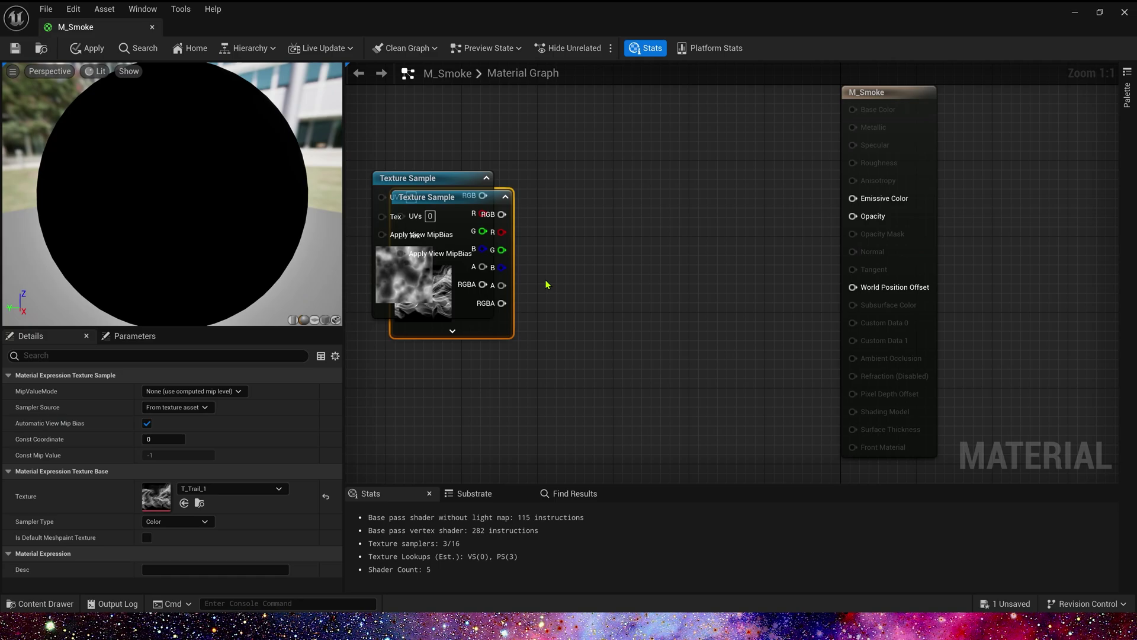
- Separate the two overlapping Texture Sample nodes, placing the T_Trail_1 sample below the T_Noise_1 sample
left_click_drag(421, 317, 391, 461)
right_click_drag(510, 311, 733, 269)
left_click_drag(646, 296, 656, 326)
left_click(467, 175)
right_click_drag(468, 175, 520, 168)
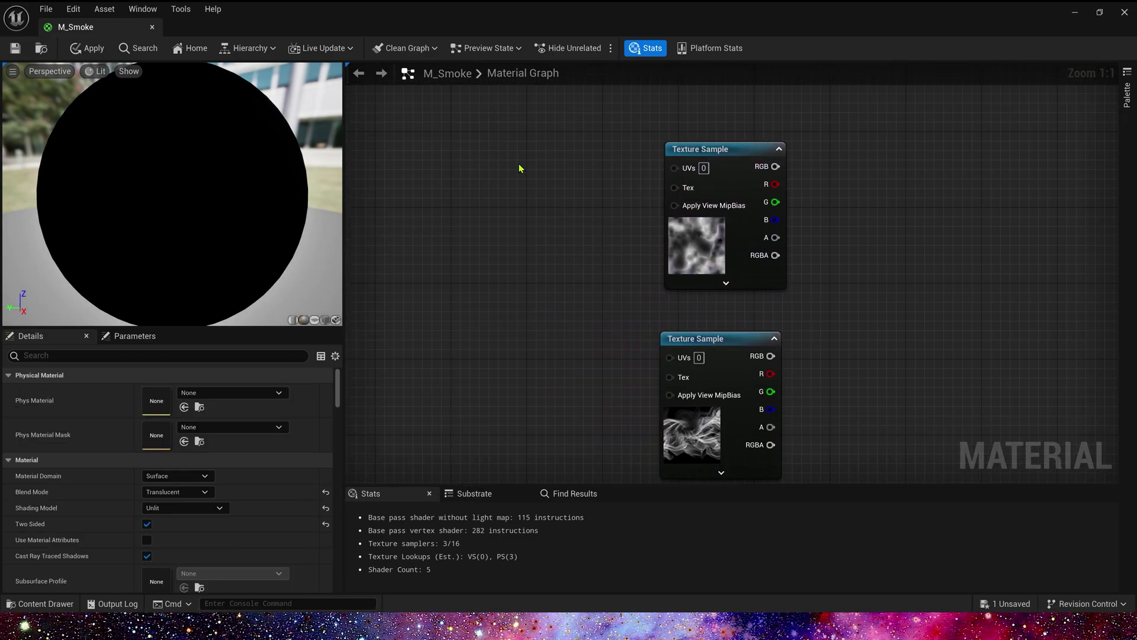
- Add a TexCoord node and connect it to the Coordinate input of a new Rotator node
left_click(407, 130)
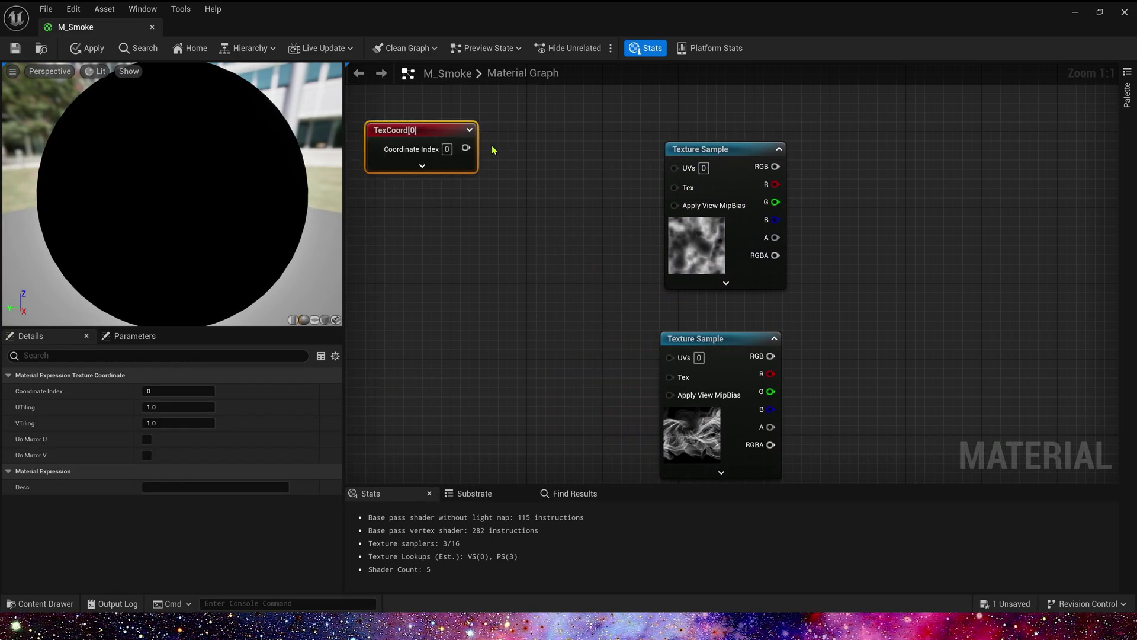
left_click_drag(466, 148, 519, 148)
type("rotator")
left_click(552, 176)
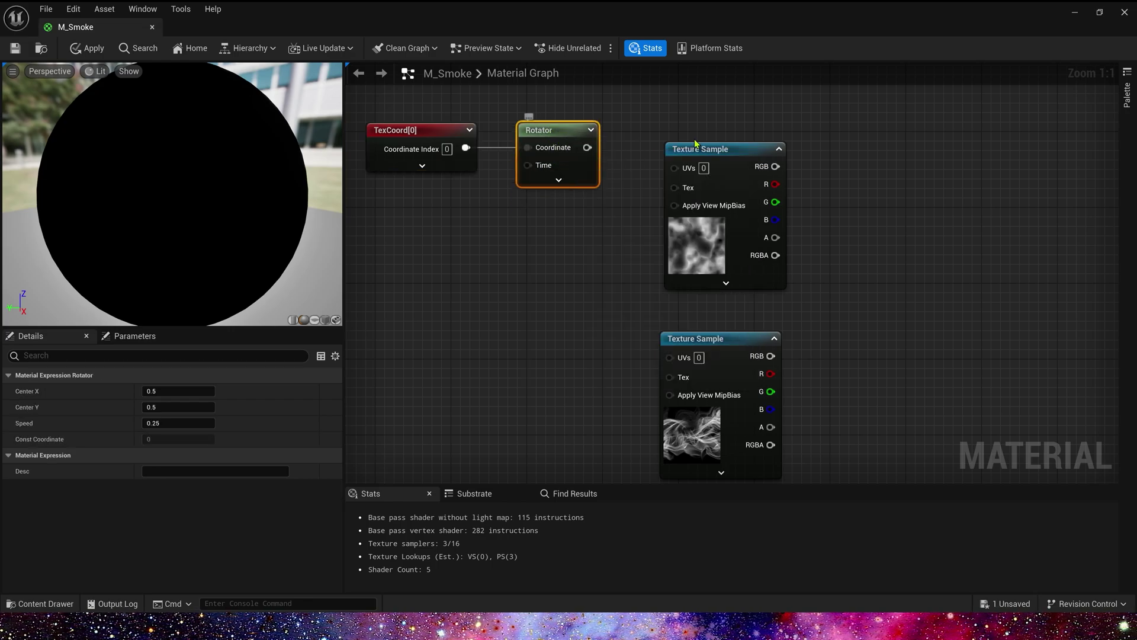
- Move both Texture Samples away from the Rotator and insert an Add node between the Rotator and the T_Noise_1 sample's UVs
left_click_drag(711, 149, 849, 131)
left_click_drag(729, 353, 870, 343)
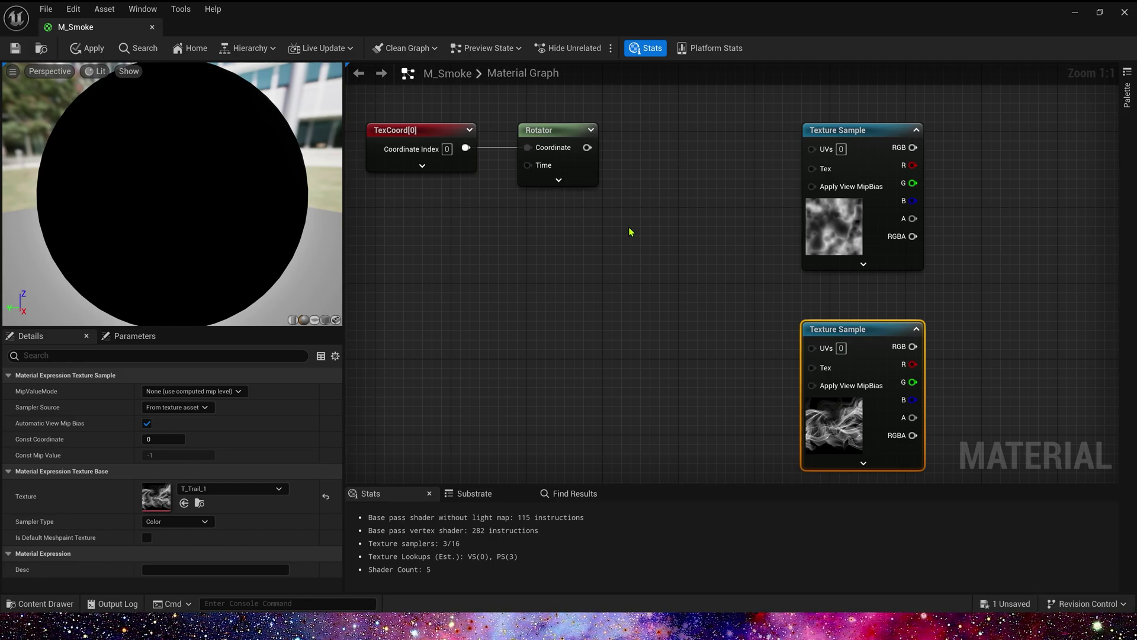
left_click(660, 129)
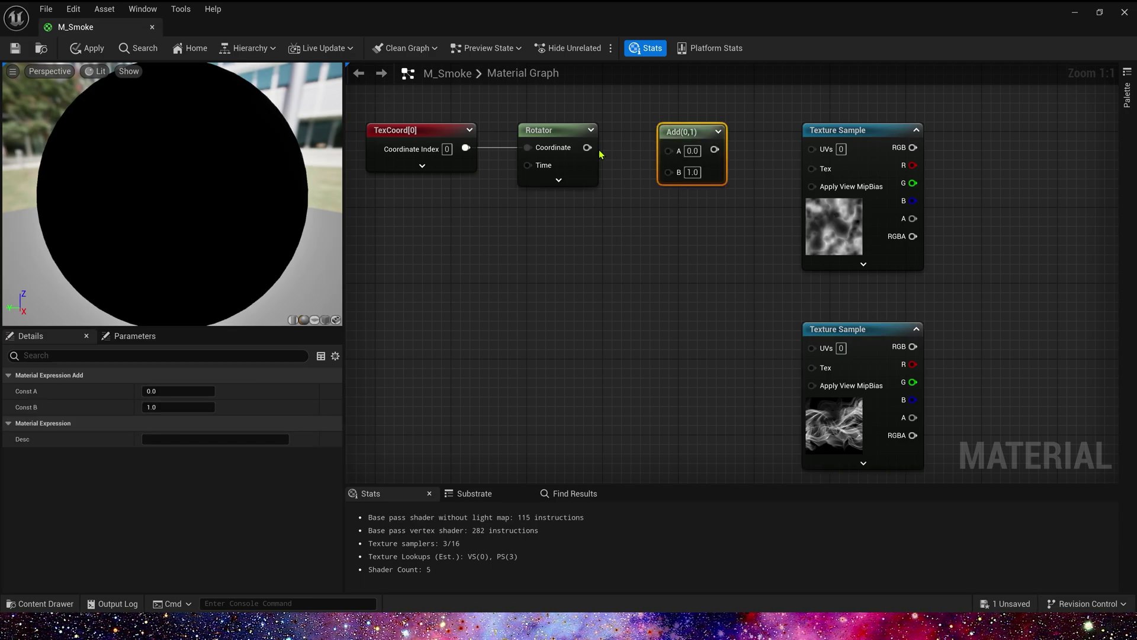
left_click_drag(588, 148, 670, 150)
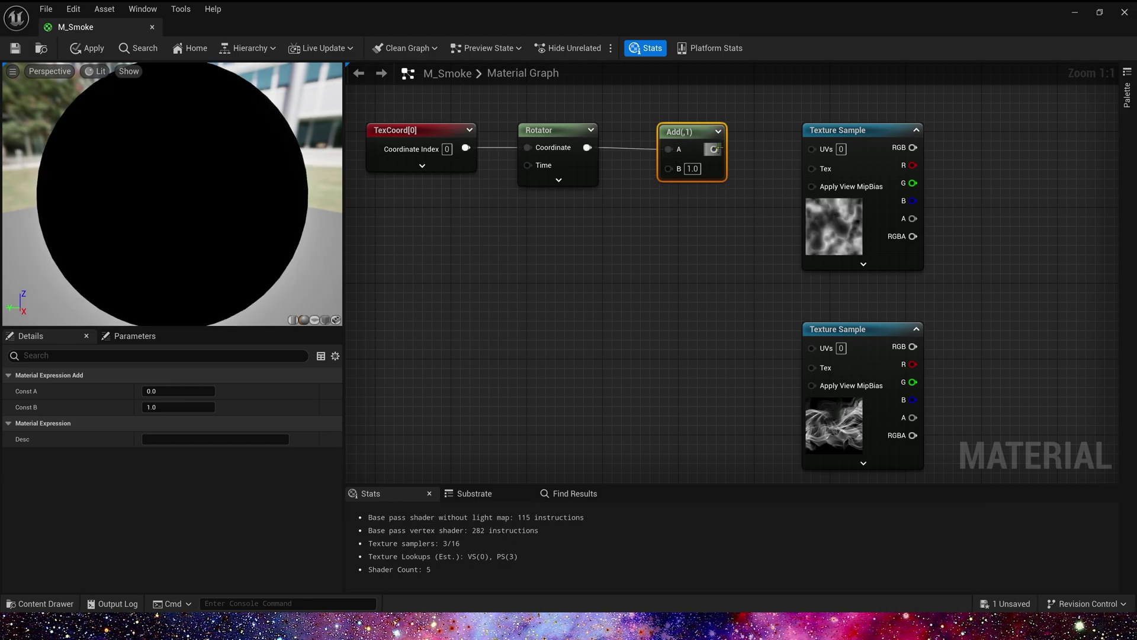
left_click_drag(827, 155, 827, 155)
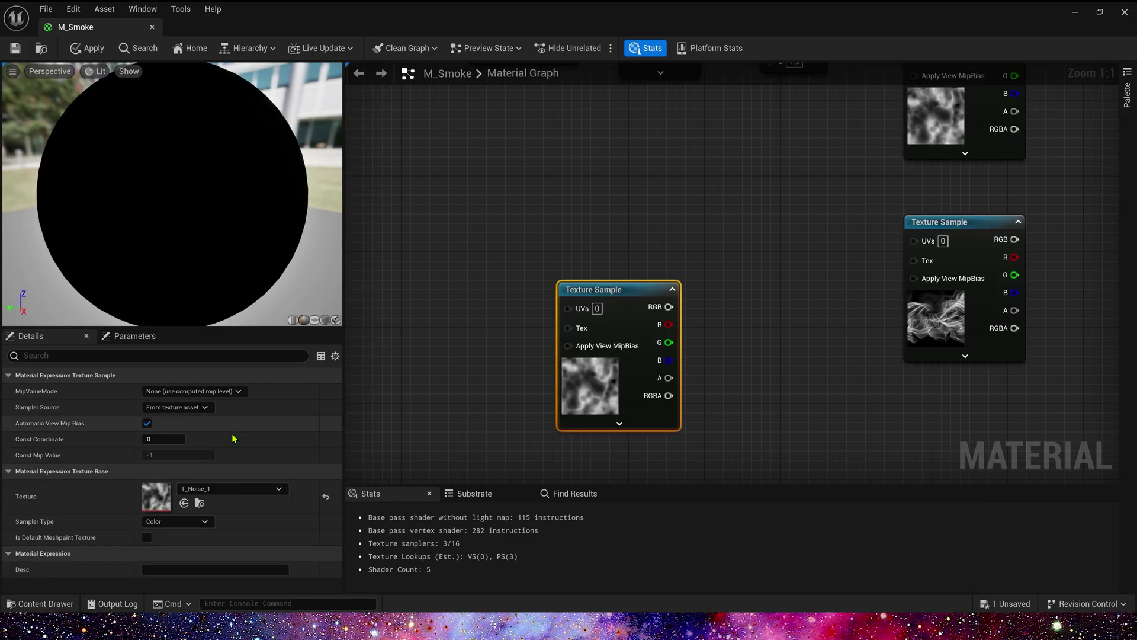
- Assign OffsetNoiseDistanceFields_ForNormals to the duplicated Texture Sample and convert that node to a Texture Object
left_click(233, 488)
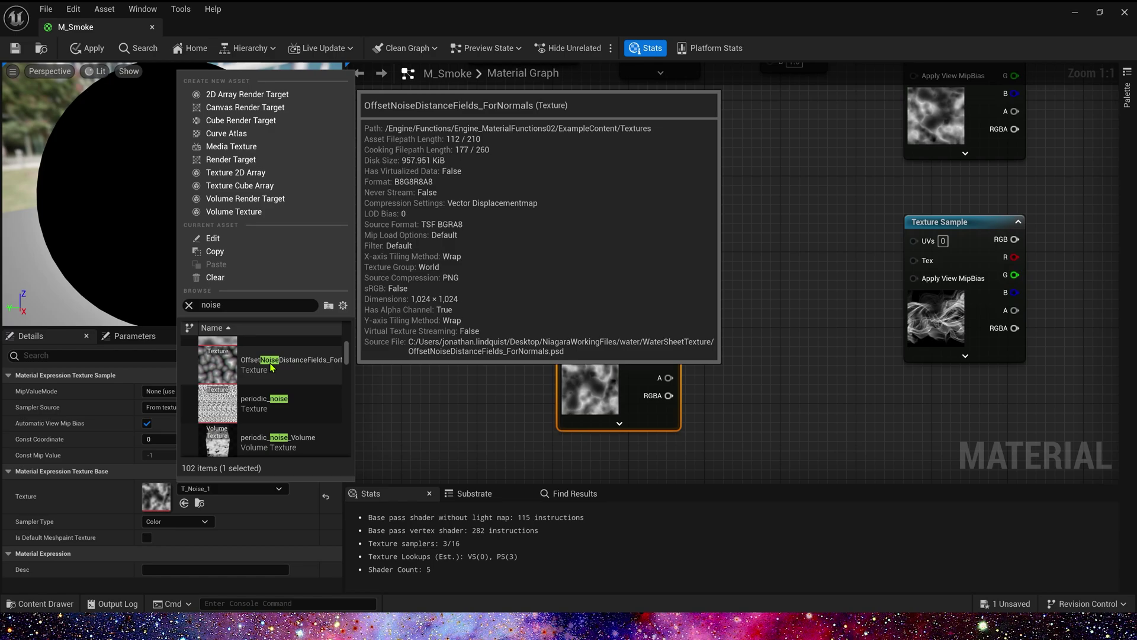
left_click(249, 371)
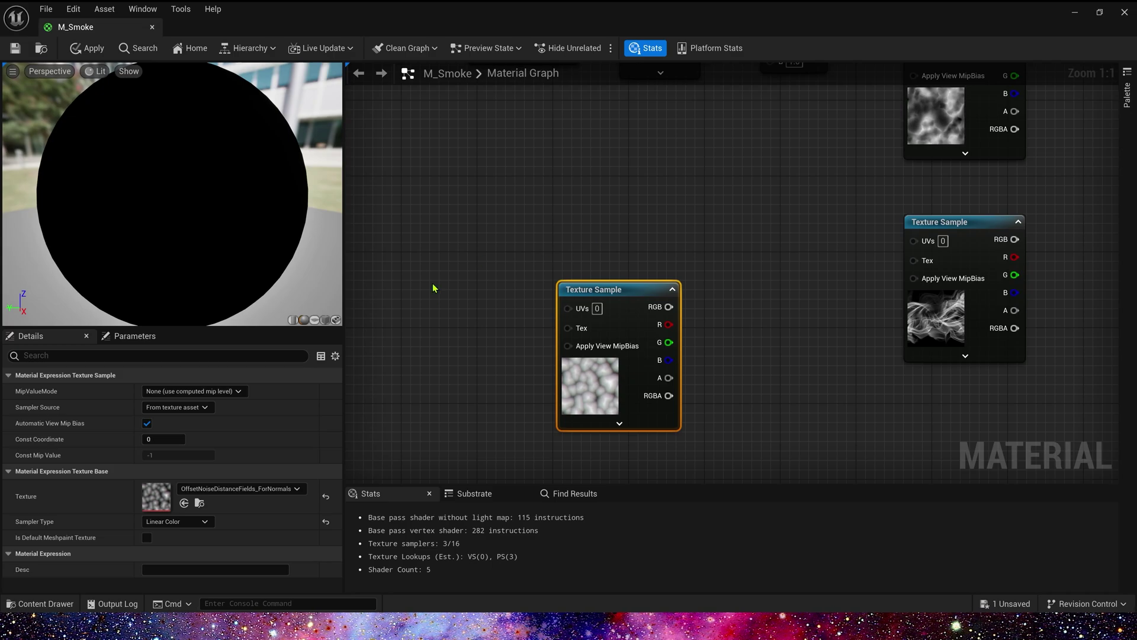
left_click_drag(604, 288, 533, 325)
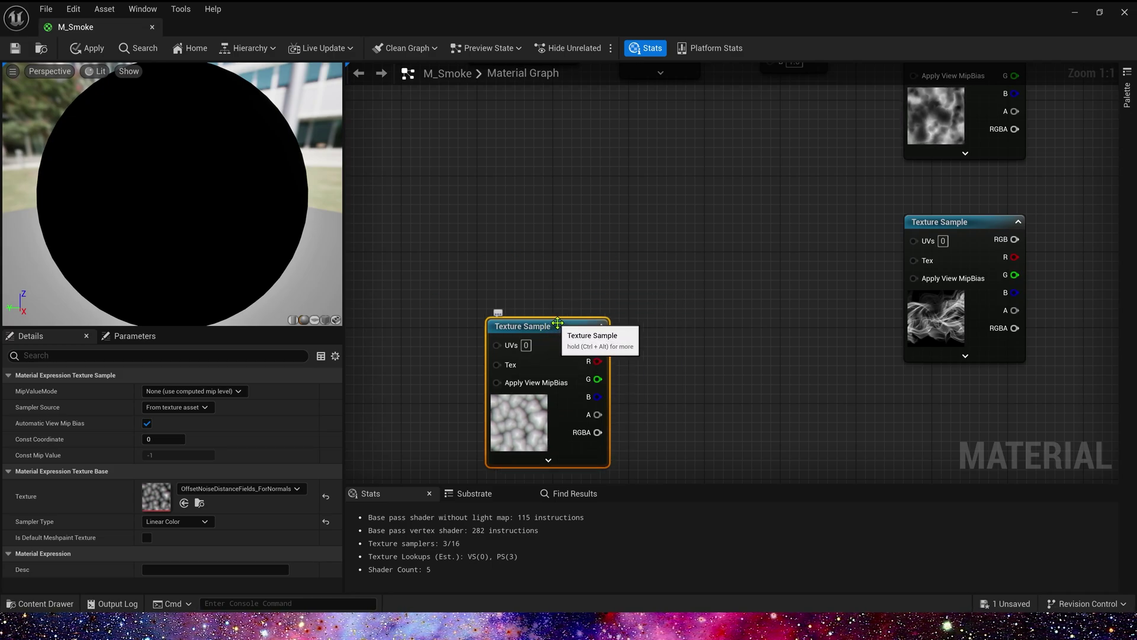
right_click(559, 325)
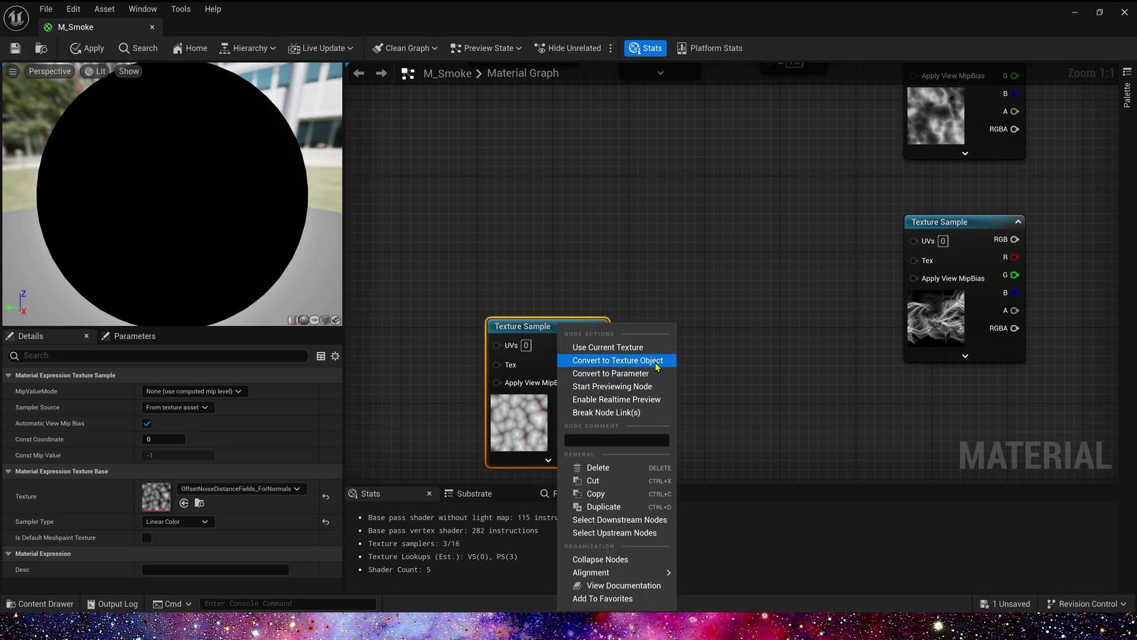
left_click(625, 360)
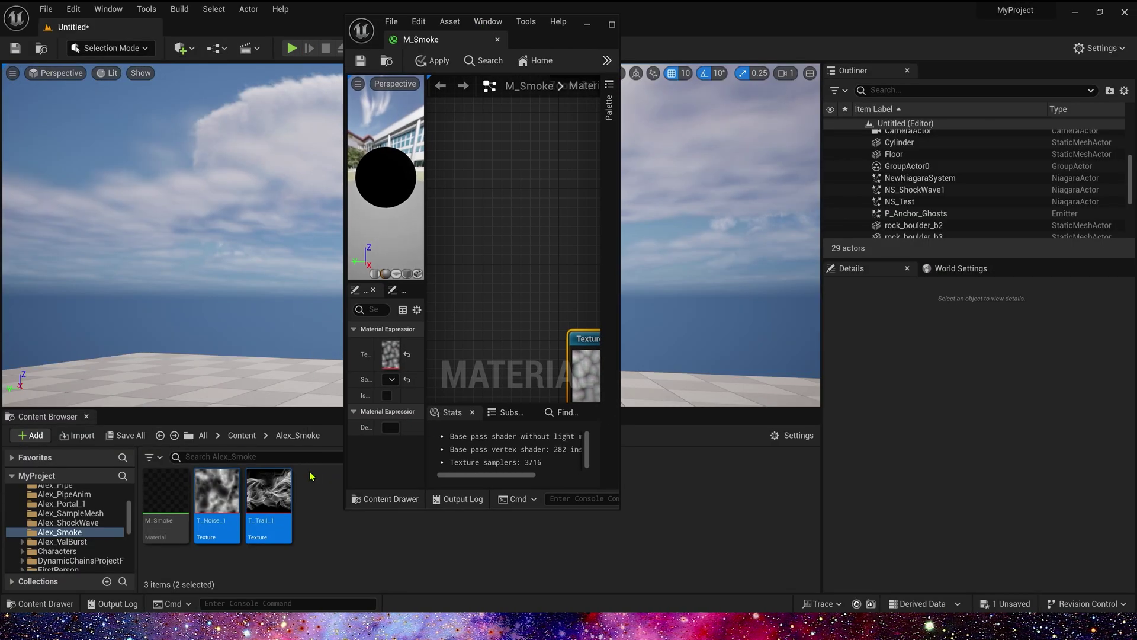
- Search all content for "4way", add the Motion_4WayChaos function to the material graph and connect the Texture Object to its Texture input
left_click(178, 435)
left_click(78, 492)
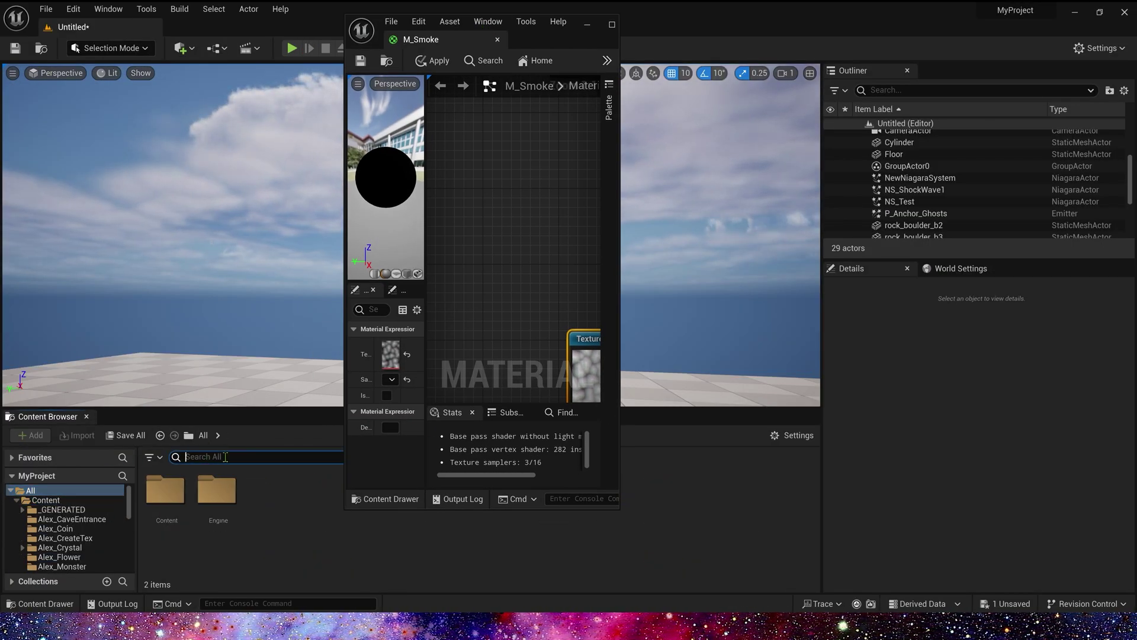
type("4way")
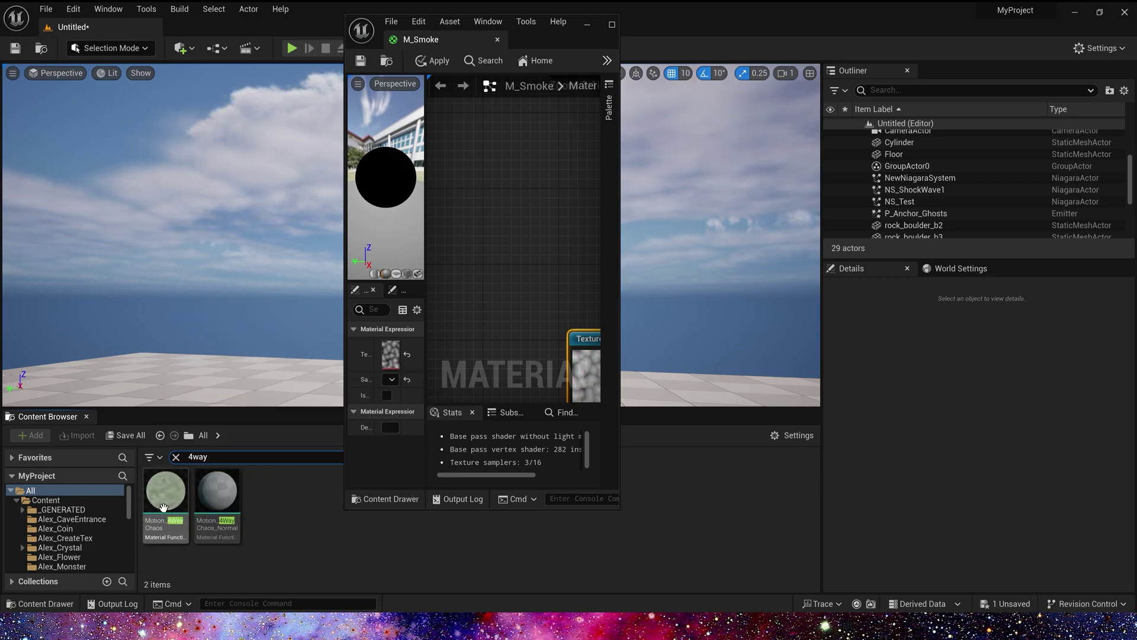
left_click_drag(163, 507, 658, 276)
left_click(611, 26)
left_click_drag(562, 343, 626, 352)
left_click_drag(539, 327, 539, 337)
- Preview the Motion_4WayChaos node on a plane mesh and frame the plane in the material preview
left_click(673, 279)
key("space")
left_click(314, 319)
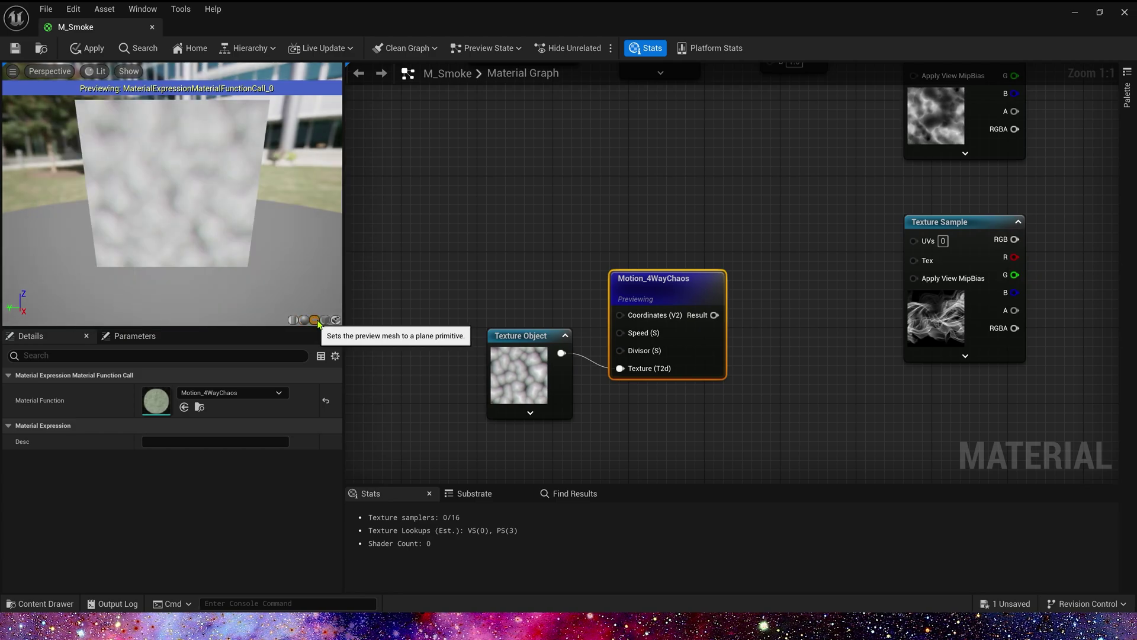
scroll(178, 204, "up", 3)
mouse_move(183, 224)
left_mouse_down()
mouse_move(183, 198)
mouse_move(188, 218)
left_mouse_up()
scroll(174, 229, "down", 5)
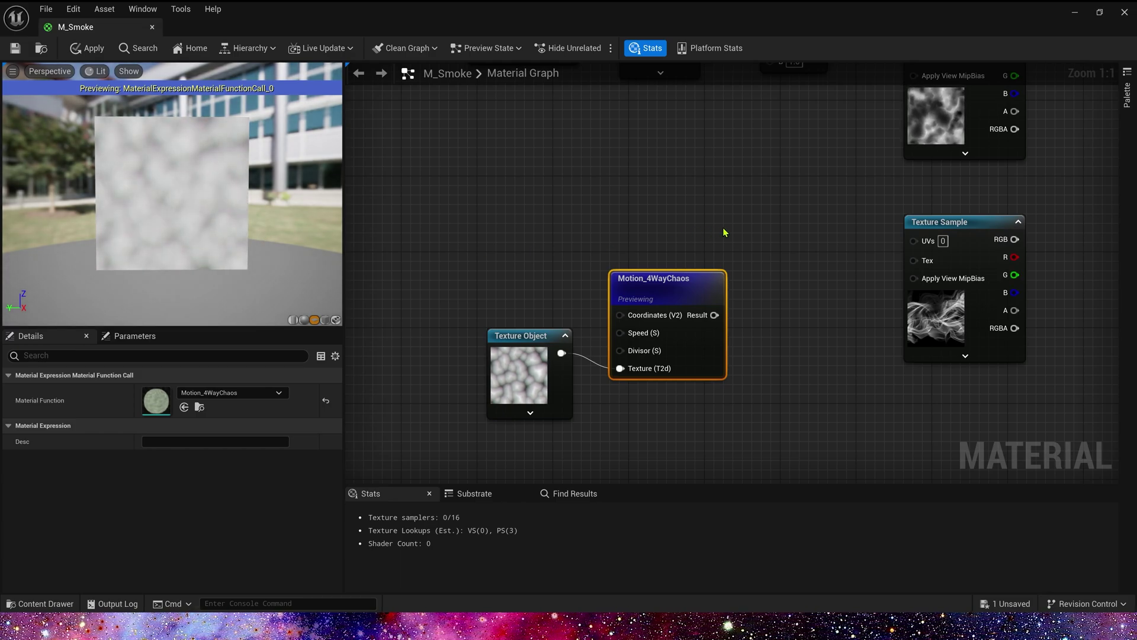
- Connect the Motion_4WayChaos result to a new ComponentMask that passes only the R channel
right_click_drag(756, 254, 677, 245)
left_click_drag(587, 284, 587, 275)
left_click_drag(430, 214, 486, 340)
left_click(573, 306)
left_click_drag(513, 296, 600, 294)
type("com")
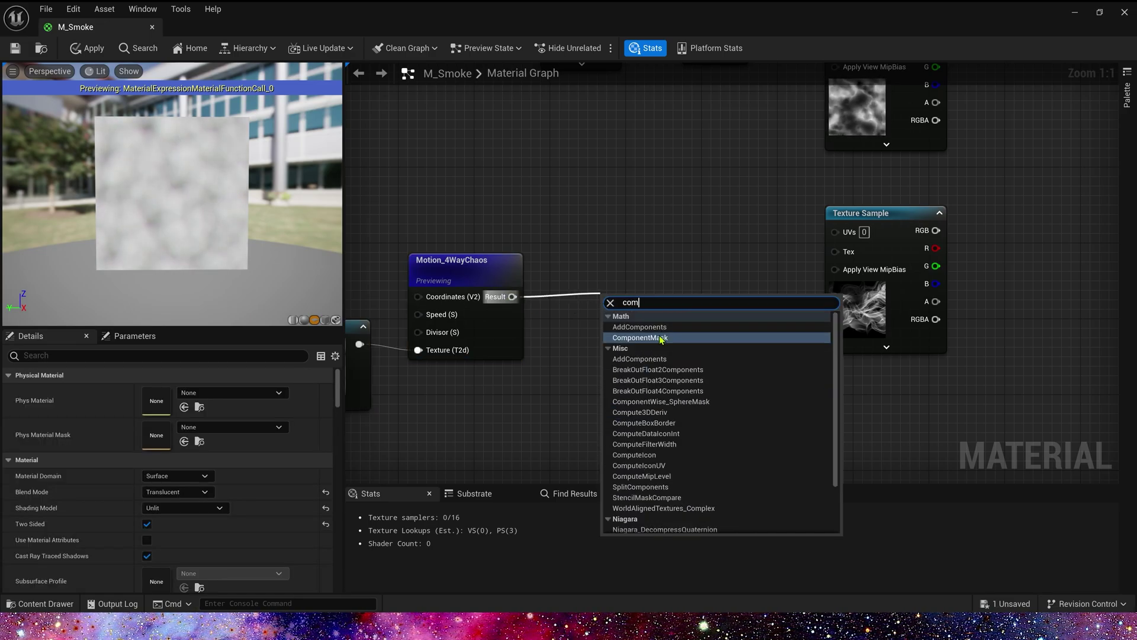
left_click(661, 337)
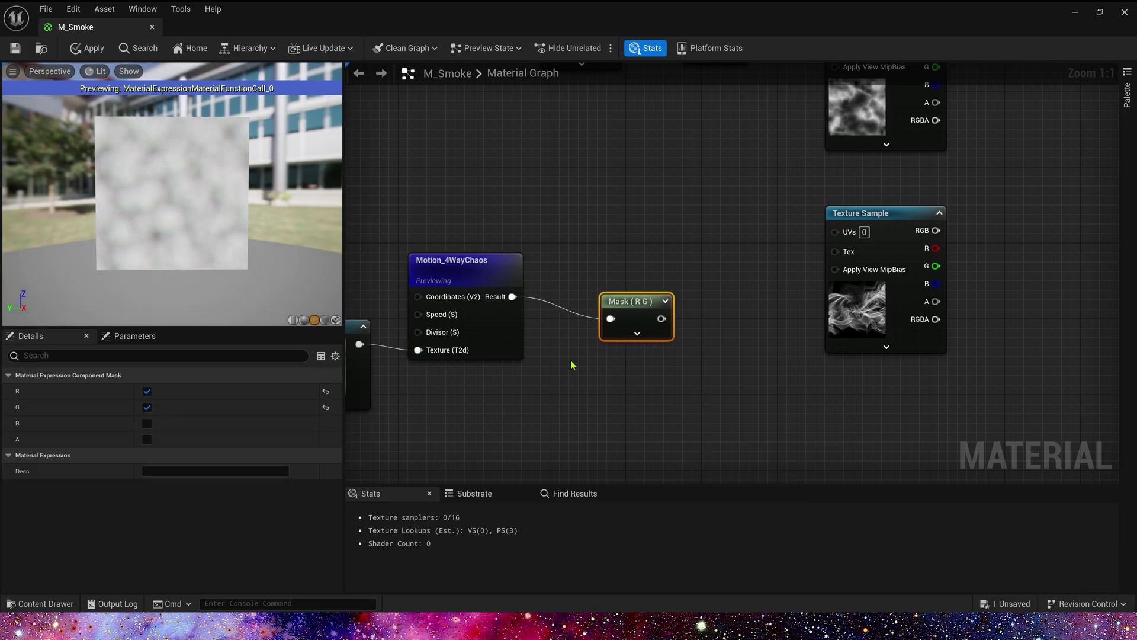
left_click(146, 391)
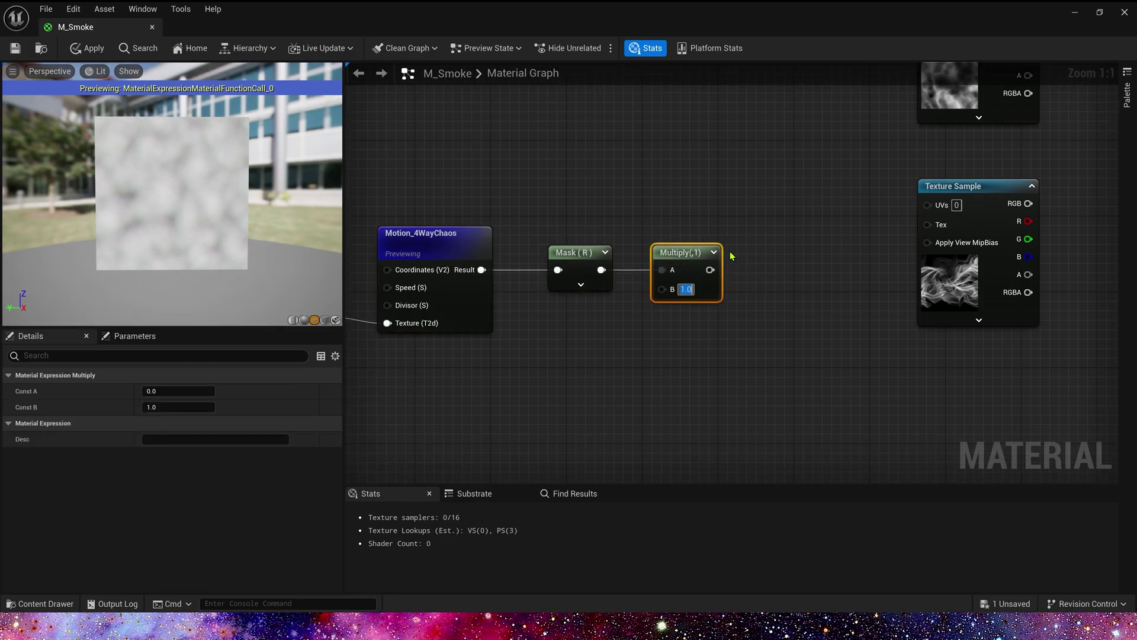
- Multiply the masked R channel by 0.1 and connect the result to the Add node's B input
type("0.1")
key("Return")
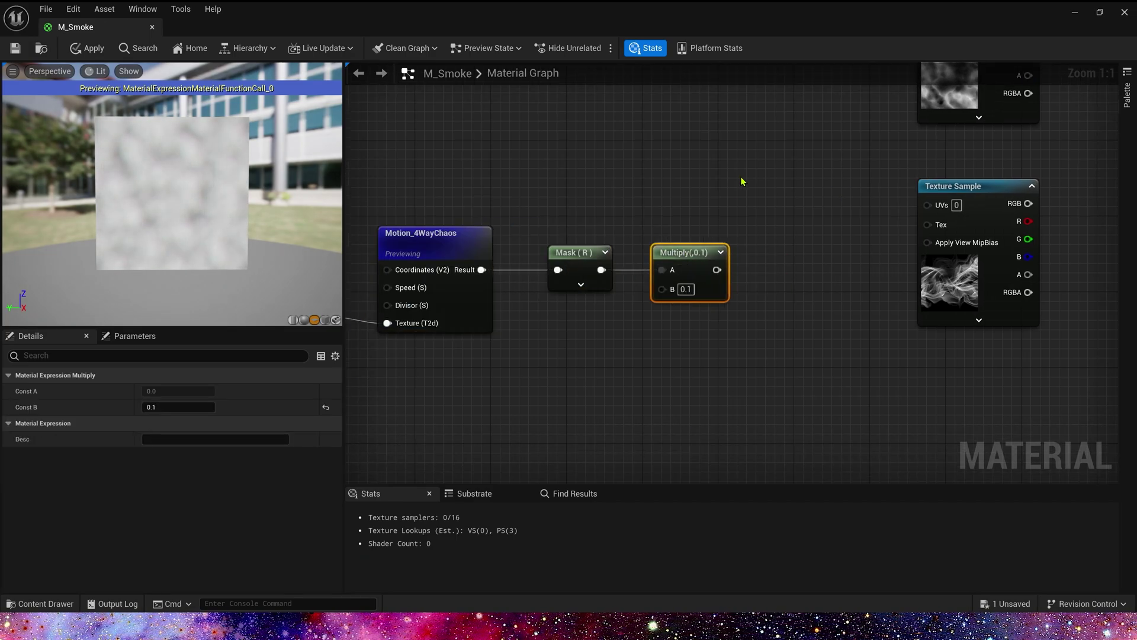
right_click_drag(741, 180, 642, 296)
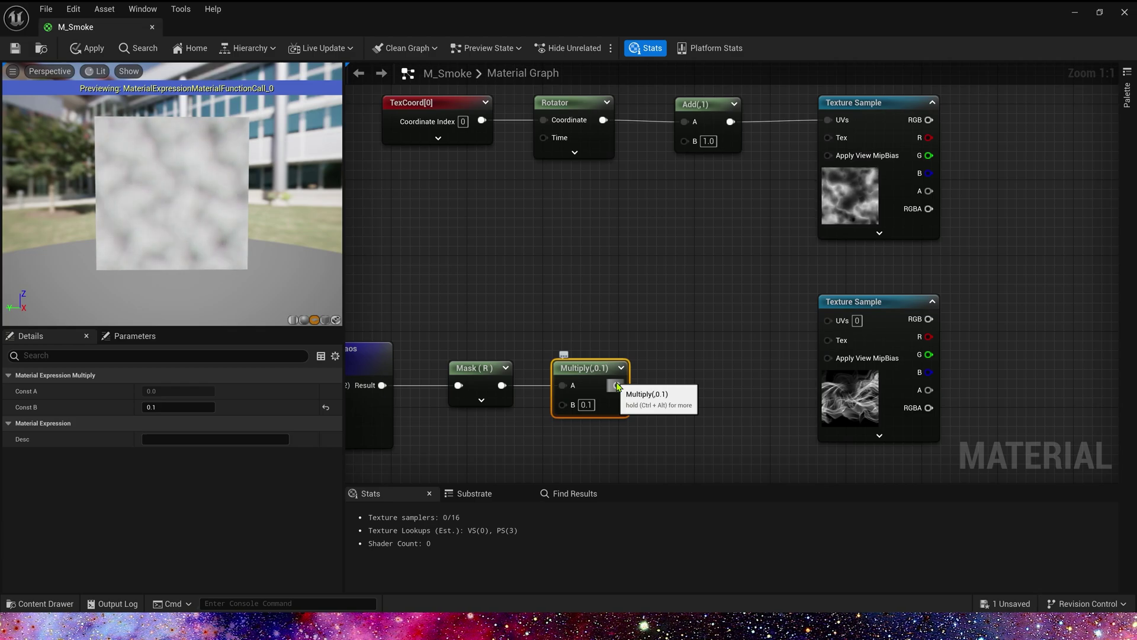
left_click_drag(616, 385, 684, 140)
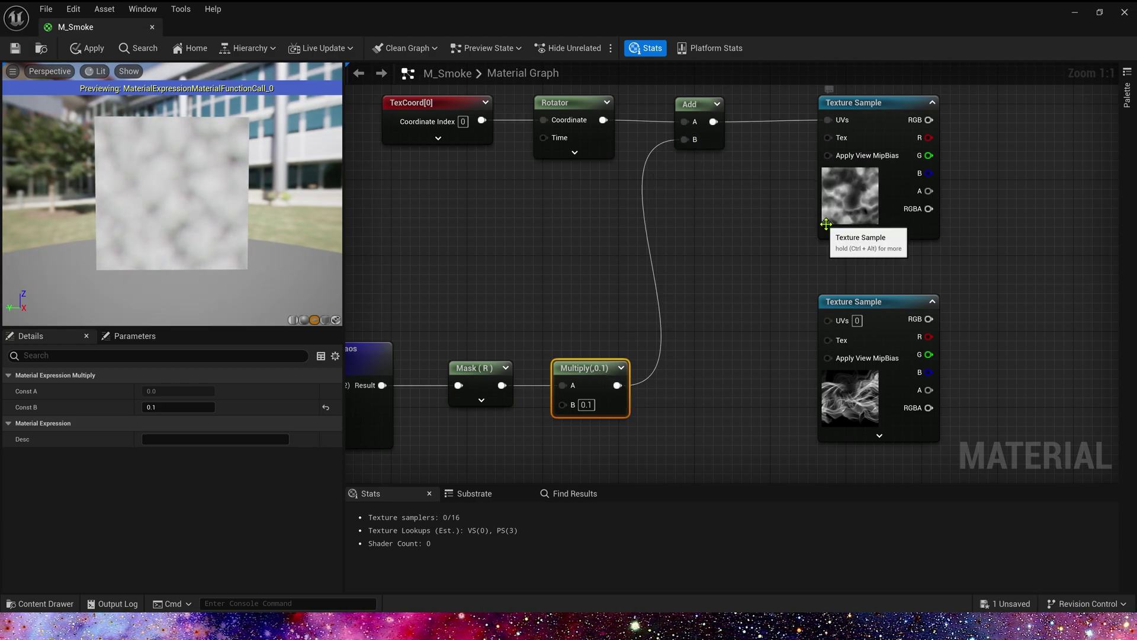
- Preview the T_Noise_1 Texture Sample with its distorted UVs in the material preview
left_click(841, 207)
right_click(874, 110)
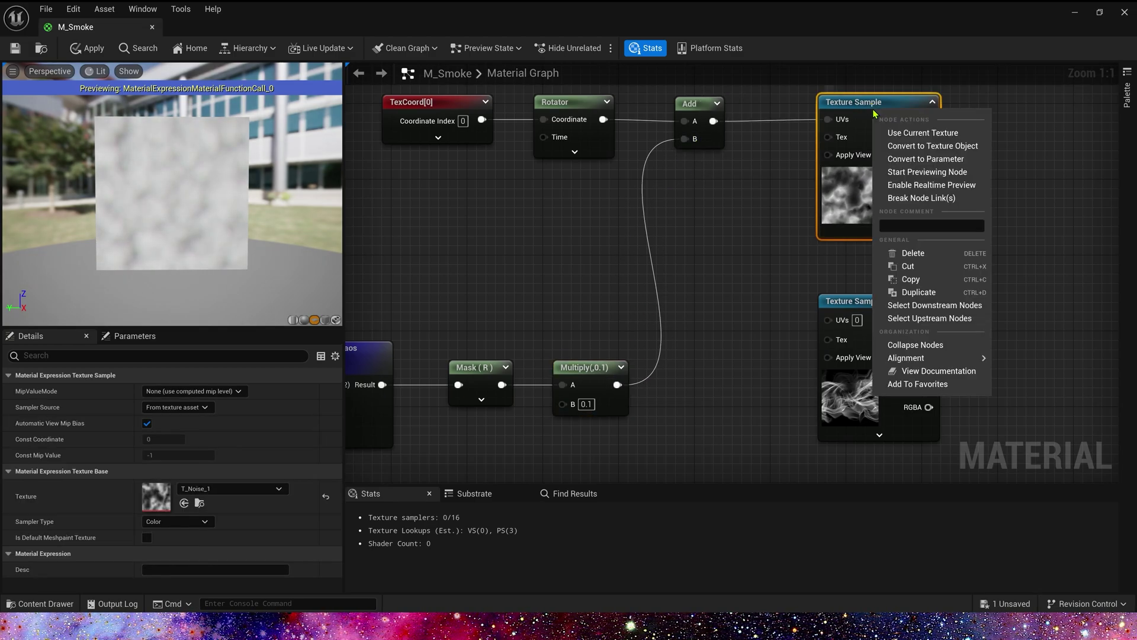
left_click(963, 177)
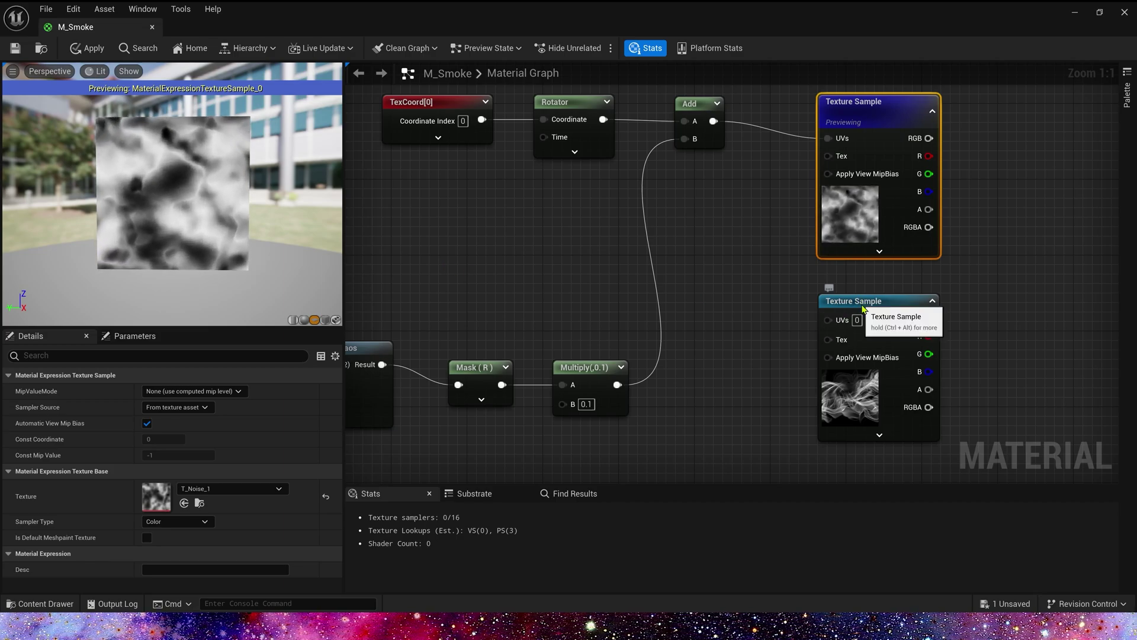
- Duplicate the connected TexCoord and Rotator nodes, place the copies below the originals and select the original Rotator
left_click(853, 408)
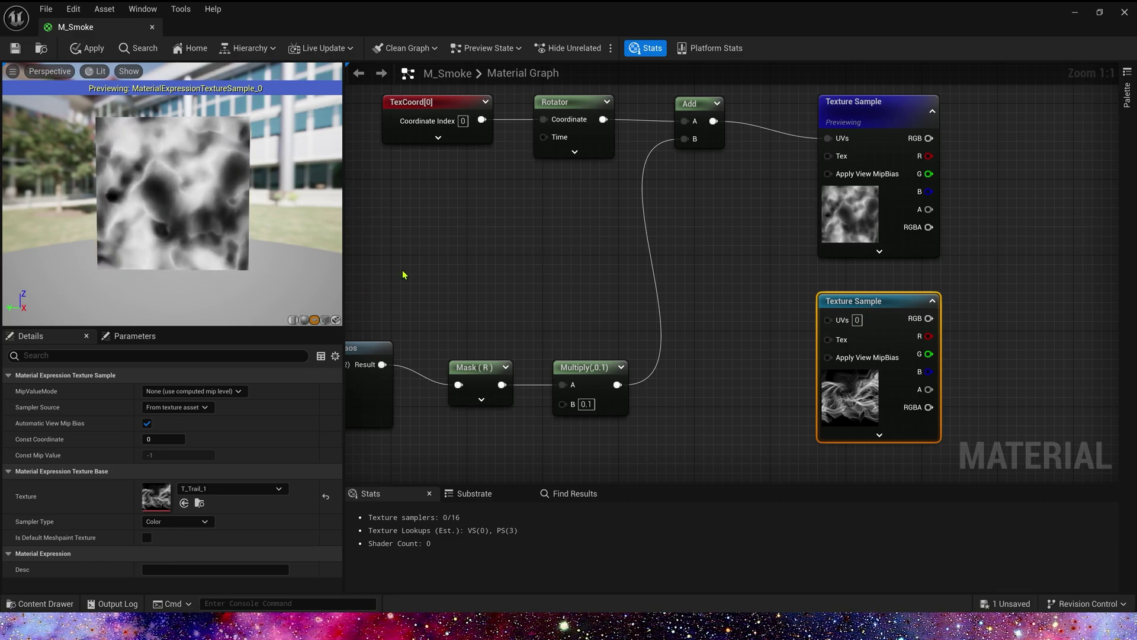
left_click_drag(447, 184, 588, 105)
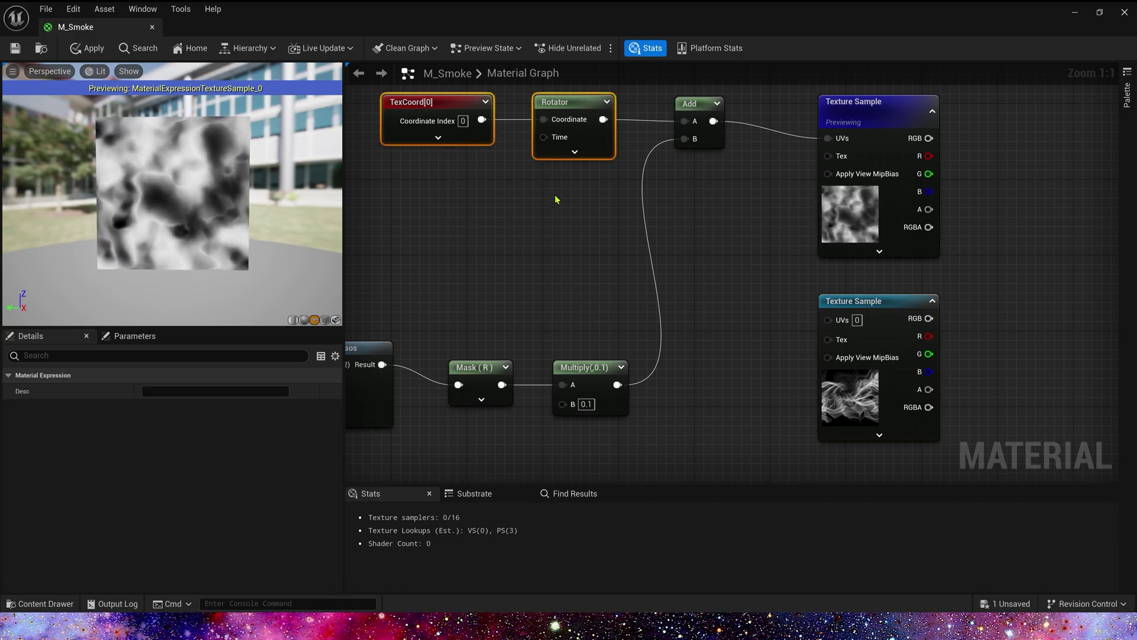
key("ctrl+c")
key("ctrl+v")
left_click_drag(627, 271, 533, 272)
left_click(538, 213)
left_click(592, 145)
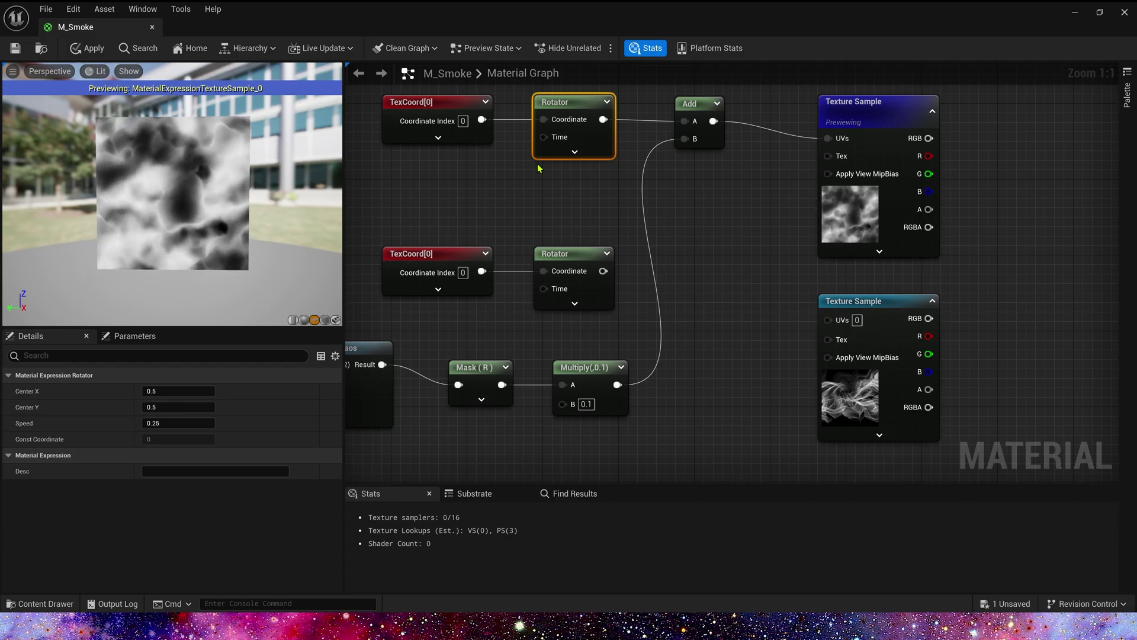
- Set the upper Rotator's speed to -0.5 and change the speed of the lower Rotator copy
left_click(177, 423)
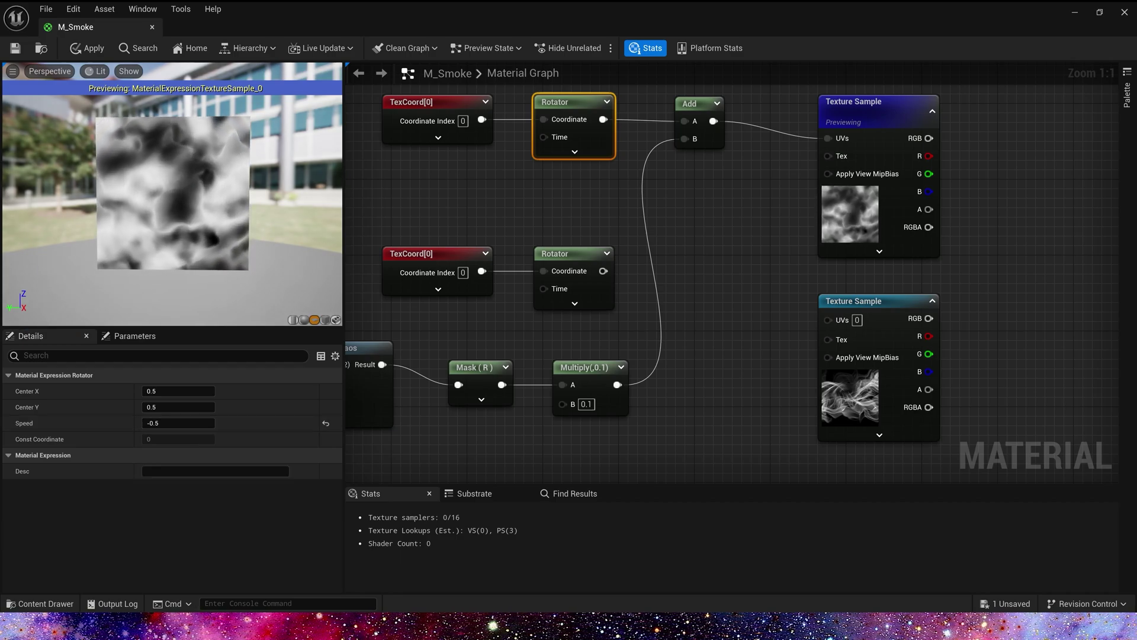
left_click(573, 272)
left_click(184, 423)
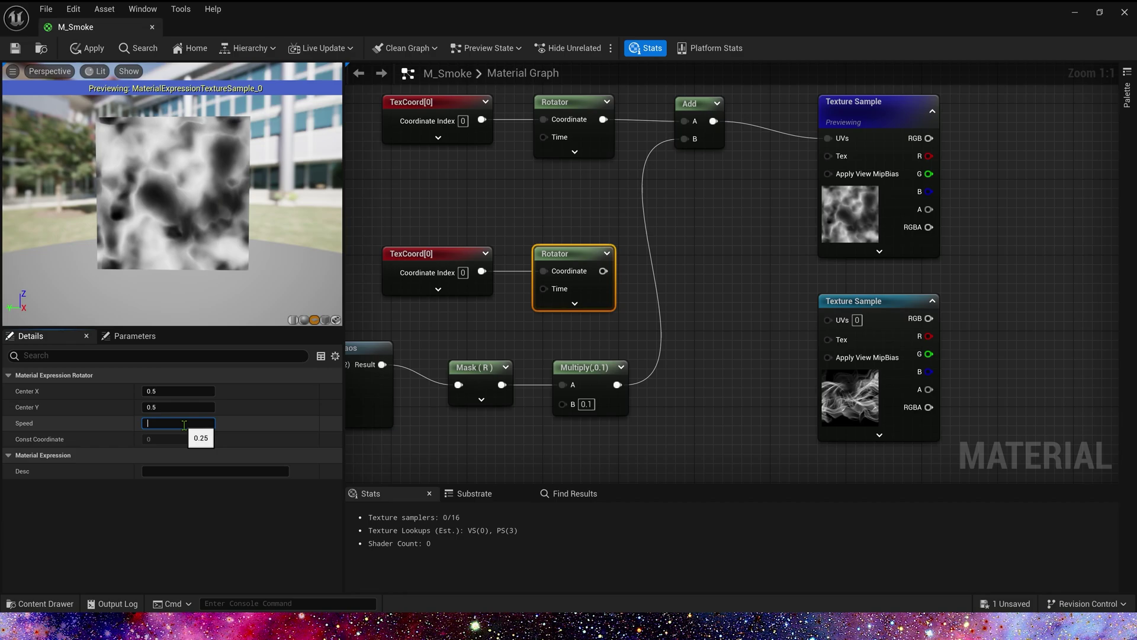
left_click(659, 315)
- Sum the lower Rotator and the 0.1 Multiply in a new Add node and connect it to the T_Trail_1 Texture Sample's UVs
left_click(702, 254)
left_click_drag(603, 271, 711, 275)
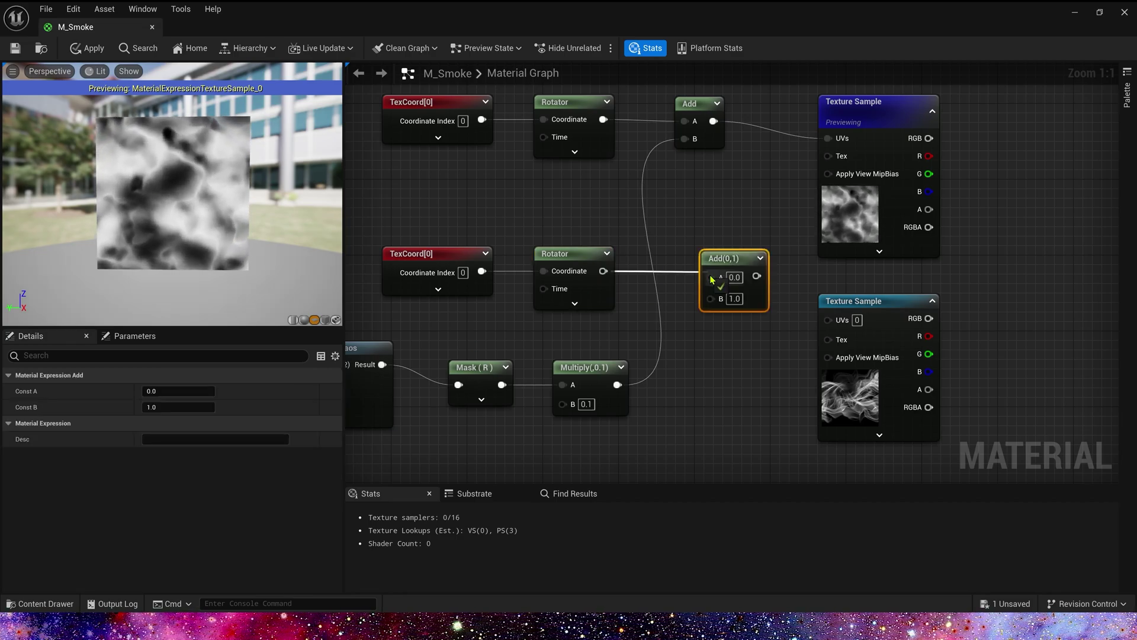
left_click_drag(618, 385, 829, 318)
left_click(885, 309)
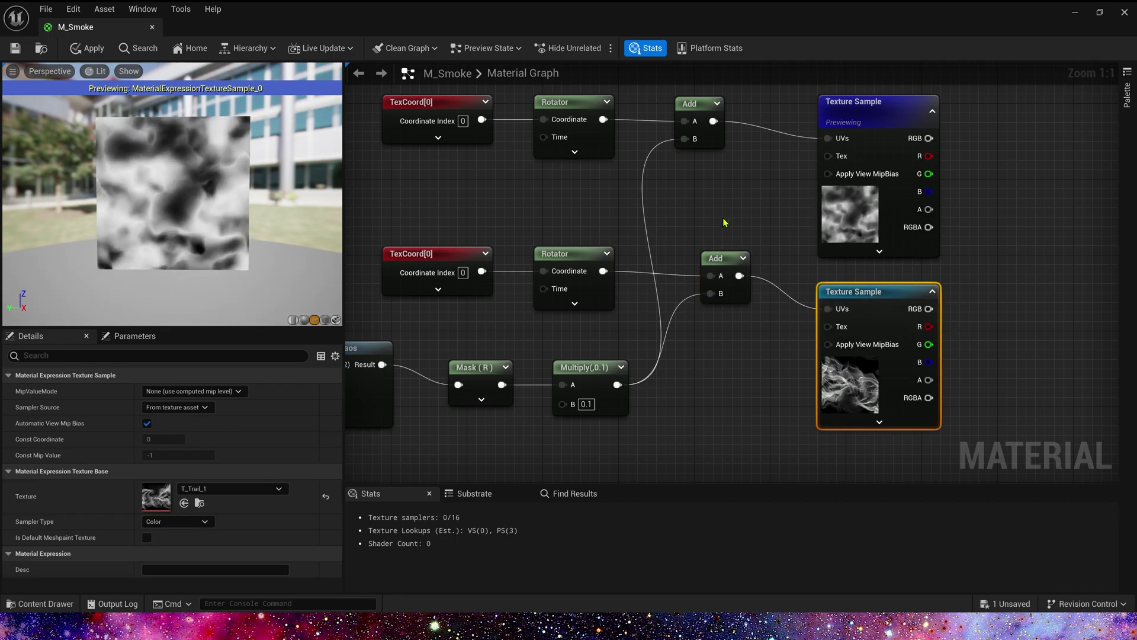
- Create a DynamicParameter node and place it to the left of the TexCoord nodes
right_click_drag(497, 230, 545, 234)
right_click_drag(290, 197, 430, 194)
right_click(426, 193)
type("dy")
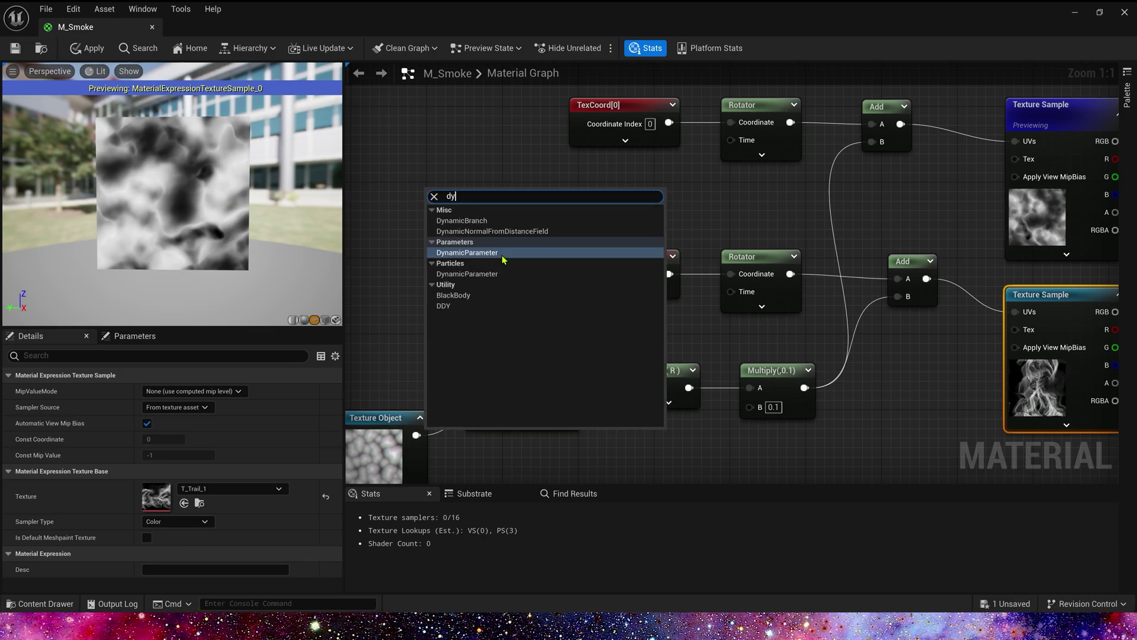
left_click(503, 259)
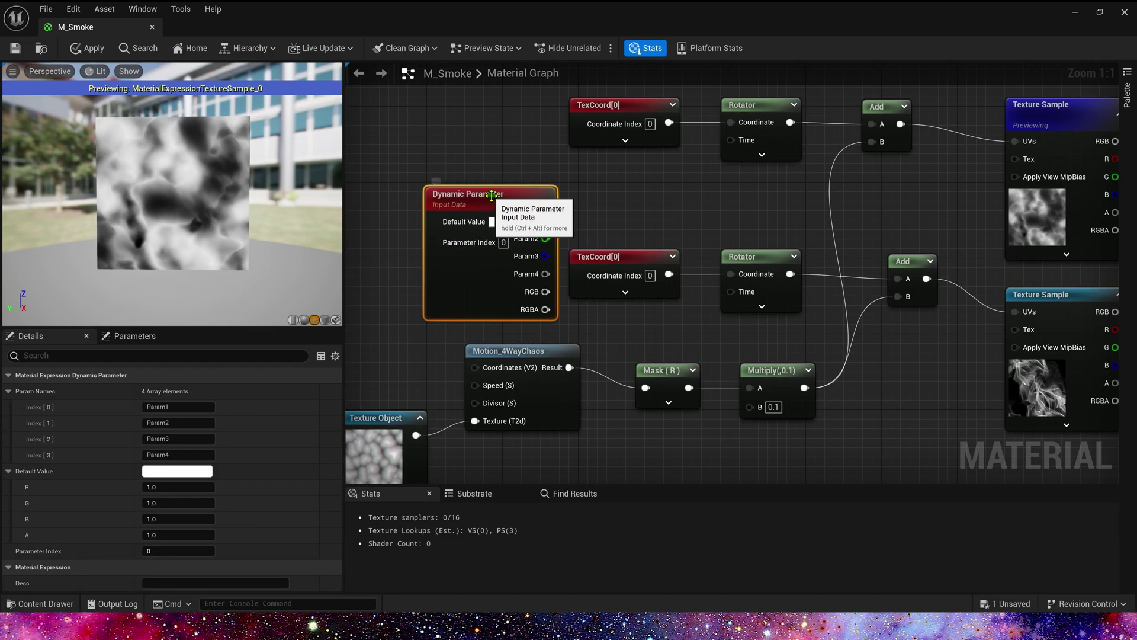
left_click_drag(524, 205, 446, 178)
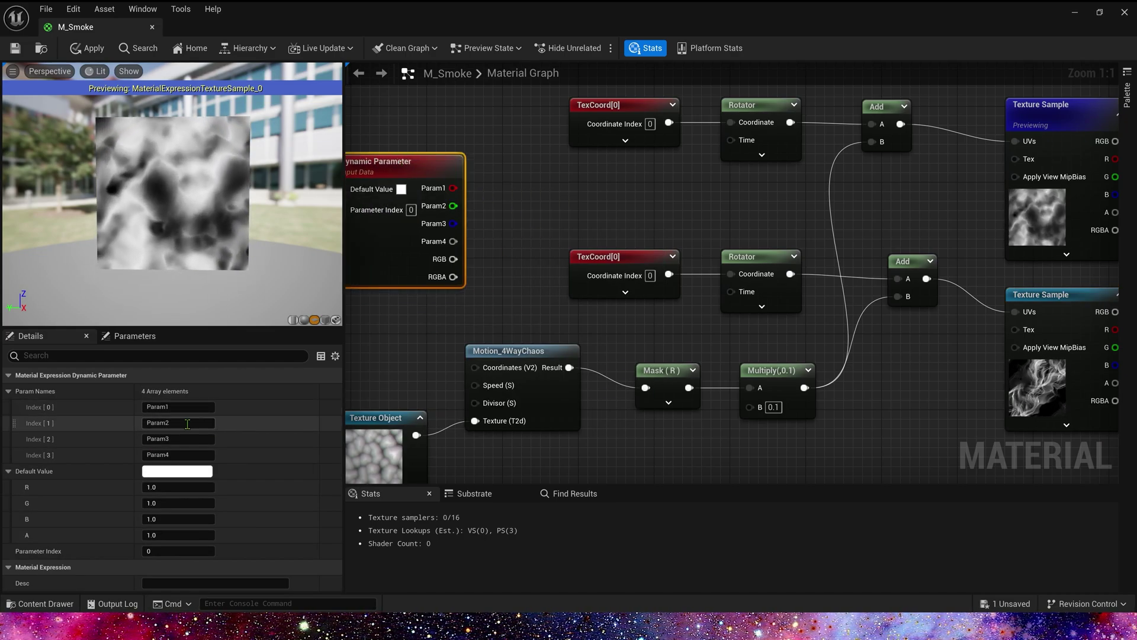
- Rename the Dynamic Parameter's first two parameters Speed and Offset
left_click(177, 407)
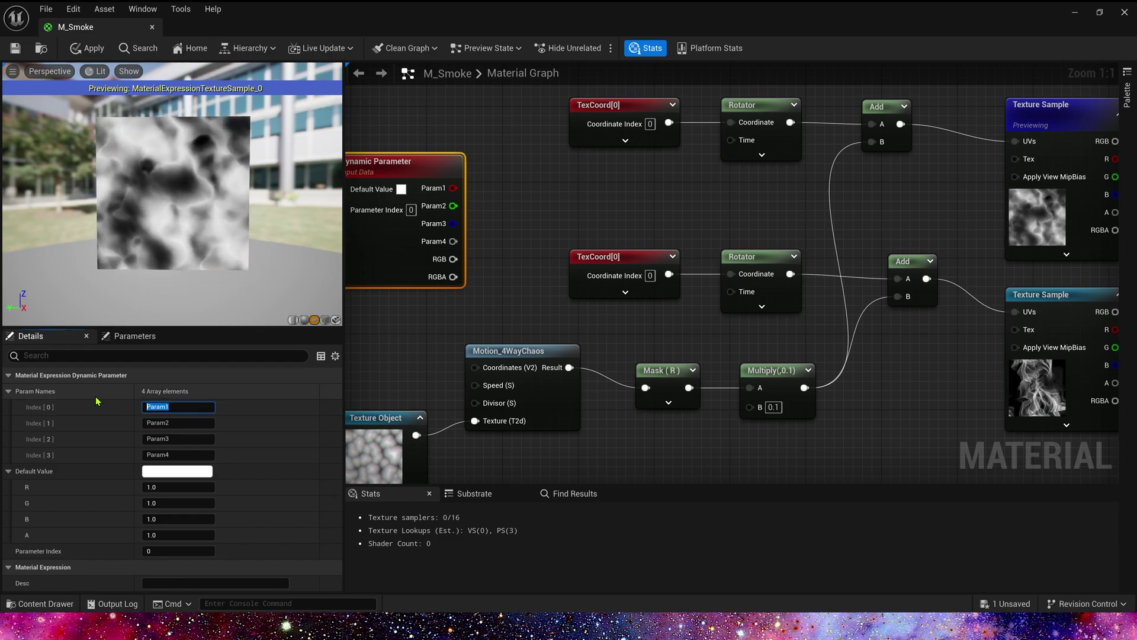
type("Speed")
key("Return")
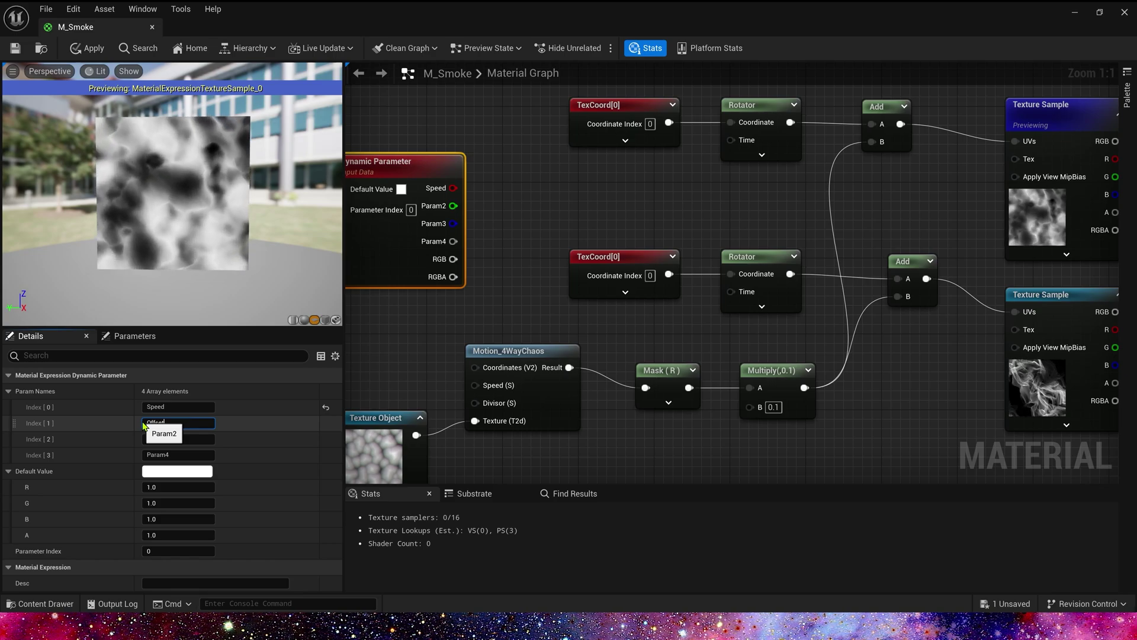
left_click_drag(403, 266, 368, 277)
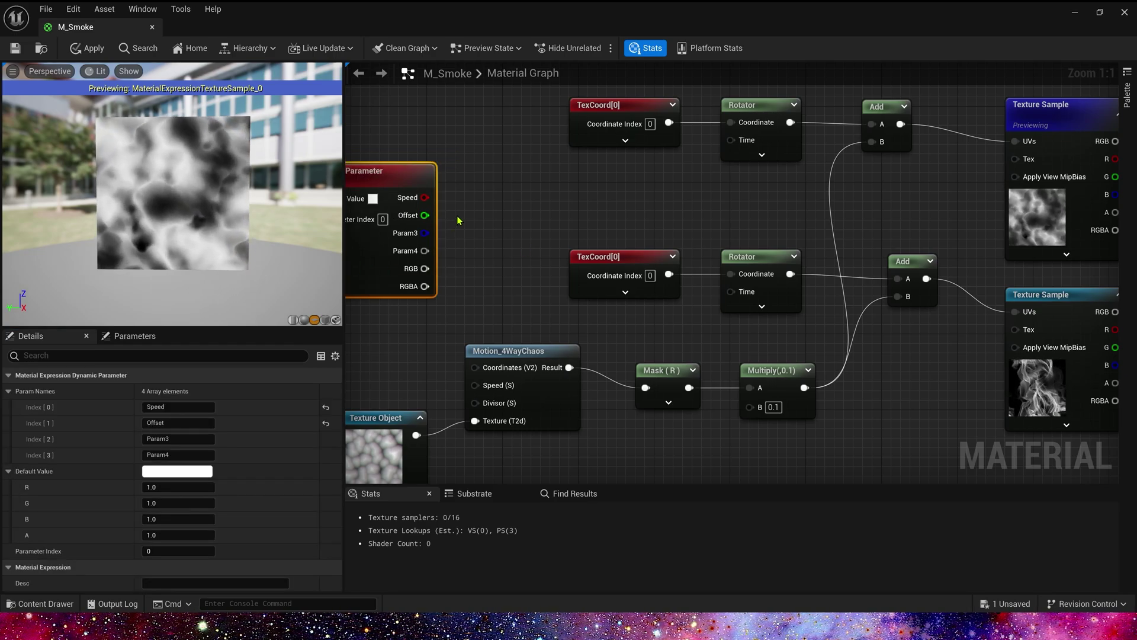
- Multiply the Speed parameter by the sum of the Offset parameter and a new Time node
left_click(478, 199)
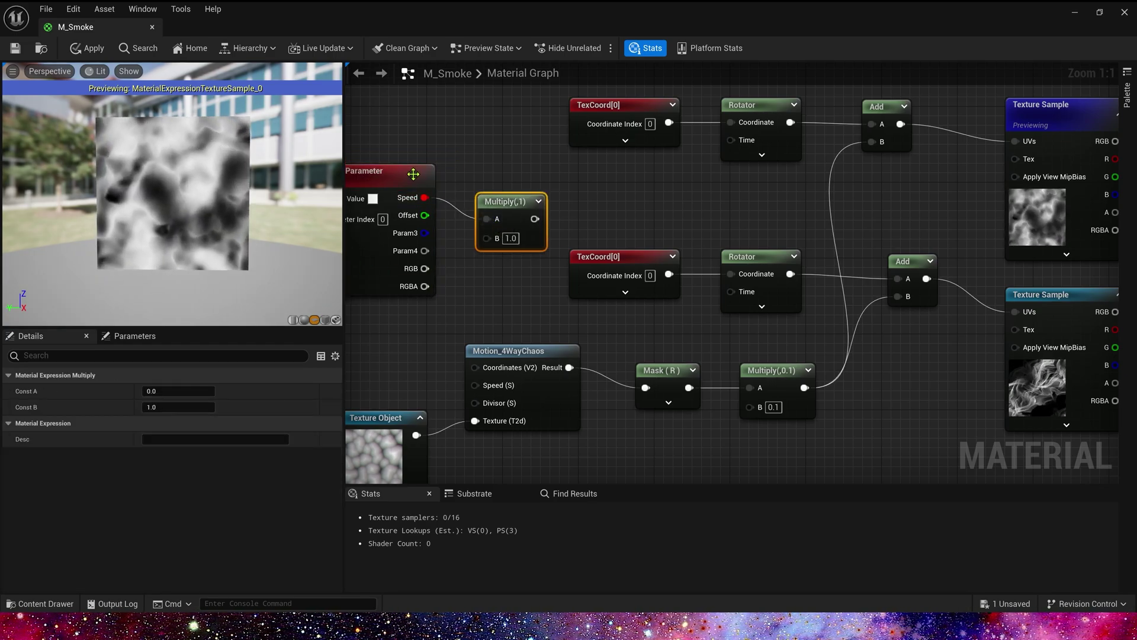
left_click_drag(417, 173, 359, 192)
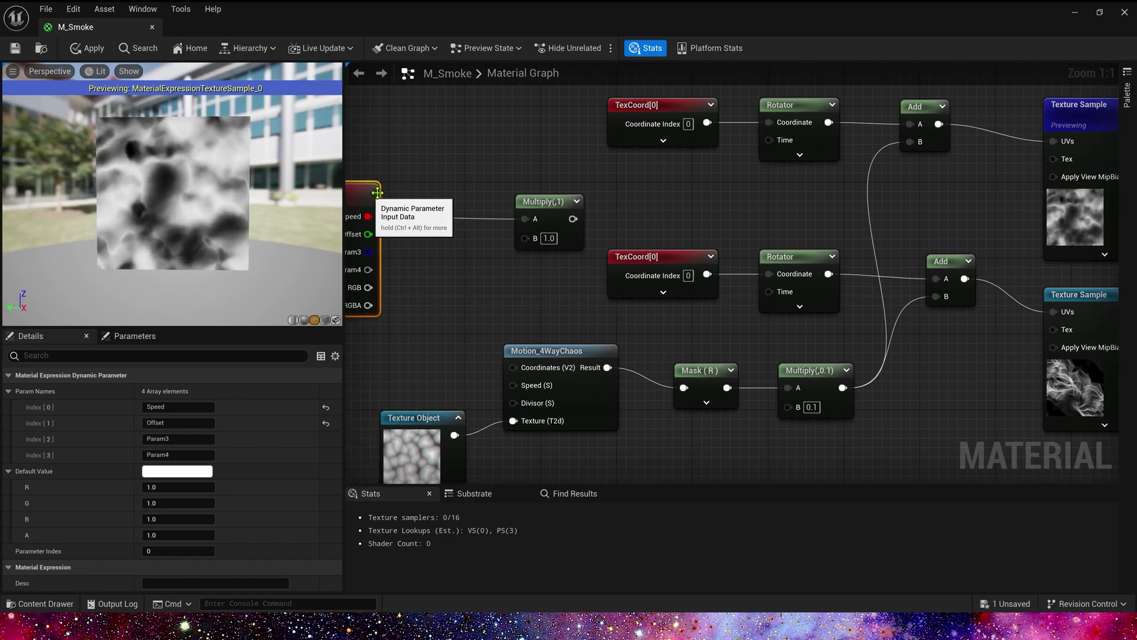
right_click(407, 290)
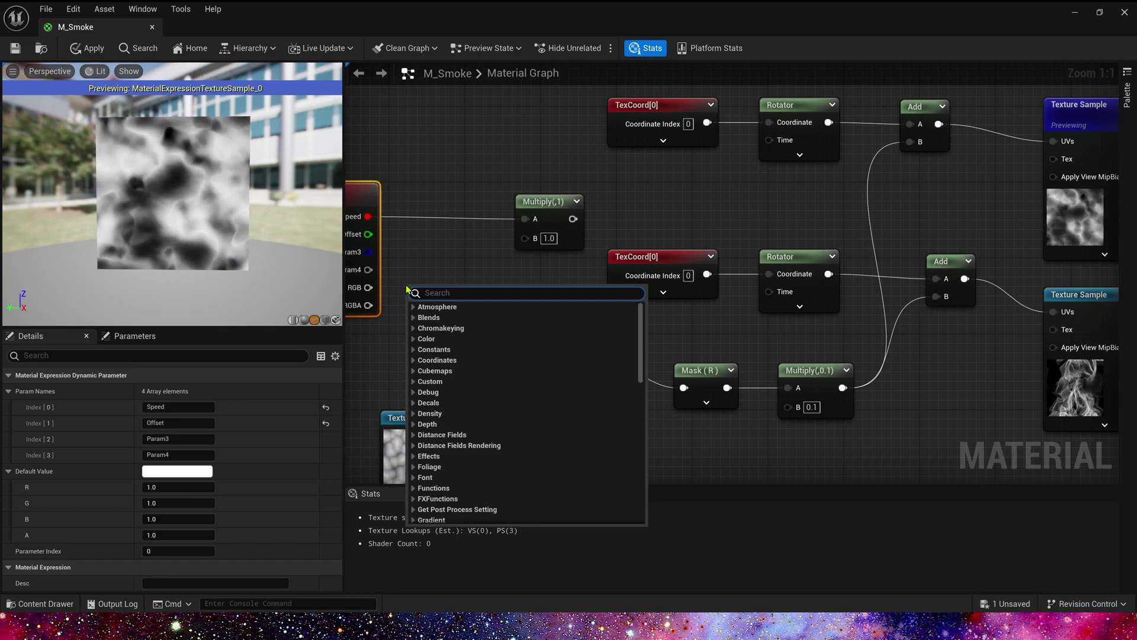
type("time")
key("Return")
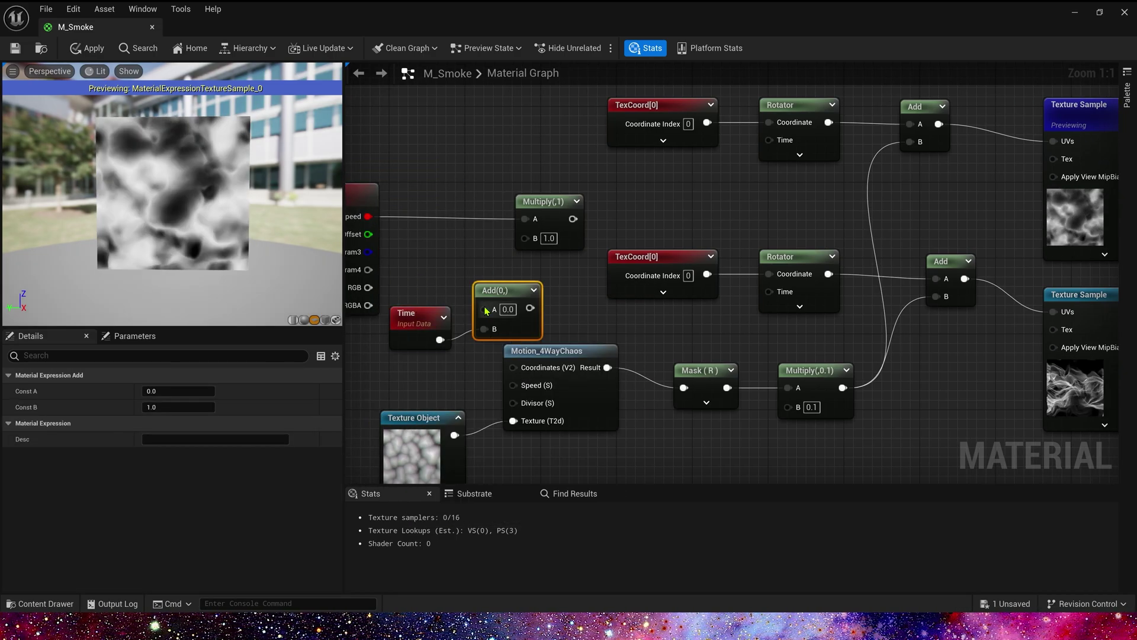
left_click_drag(485, 310, 368, 234)
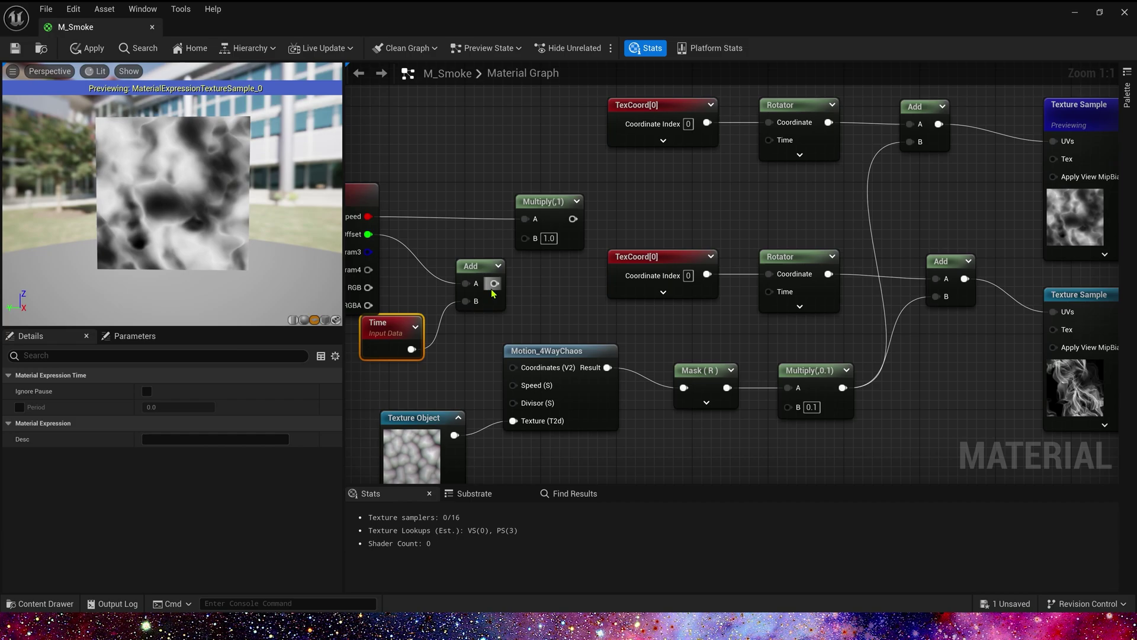
left_click_drag(494, 283, 524, 237)
- Connect the Speed Multiply result to the Time inputs of both Rotators
right_click_drag(656, 193, 576, 203)
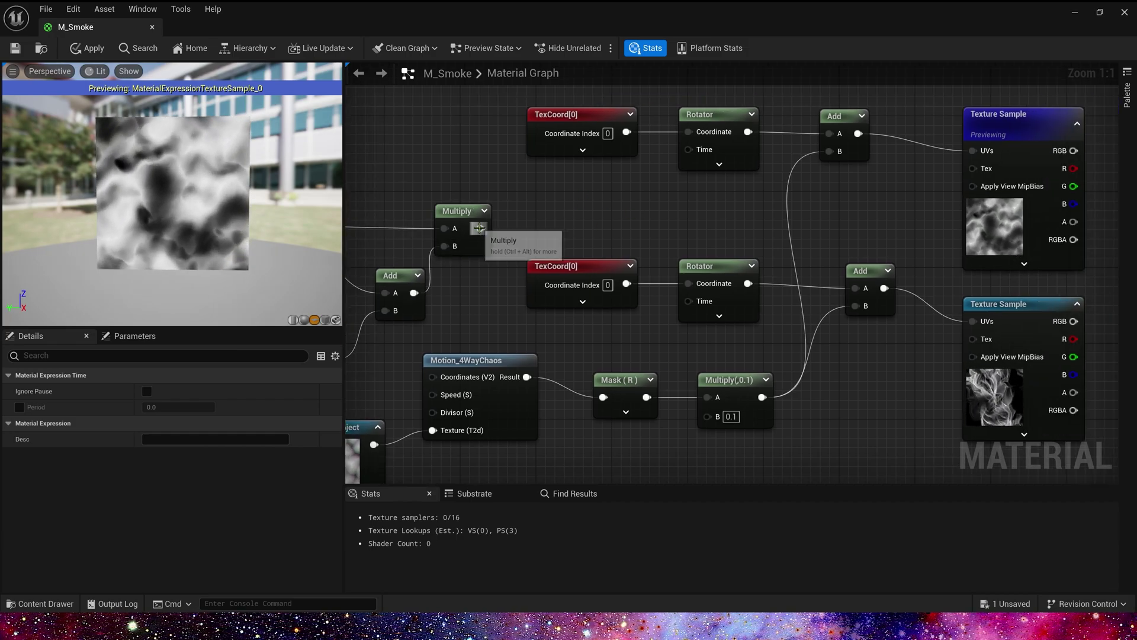
left_click_drag(481, 228, 688, 149)
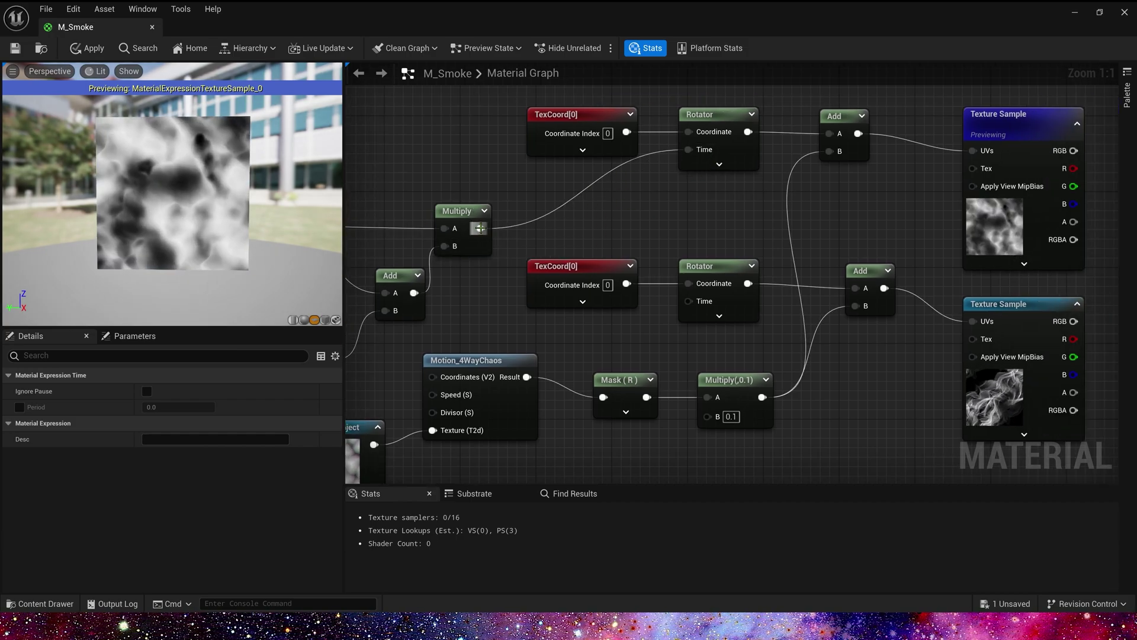
left_click_drag(481, 228, 688, 301)
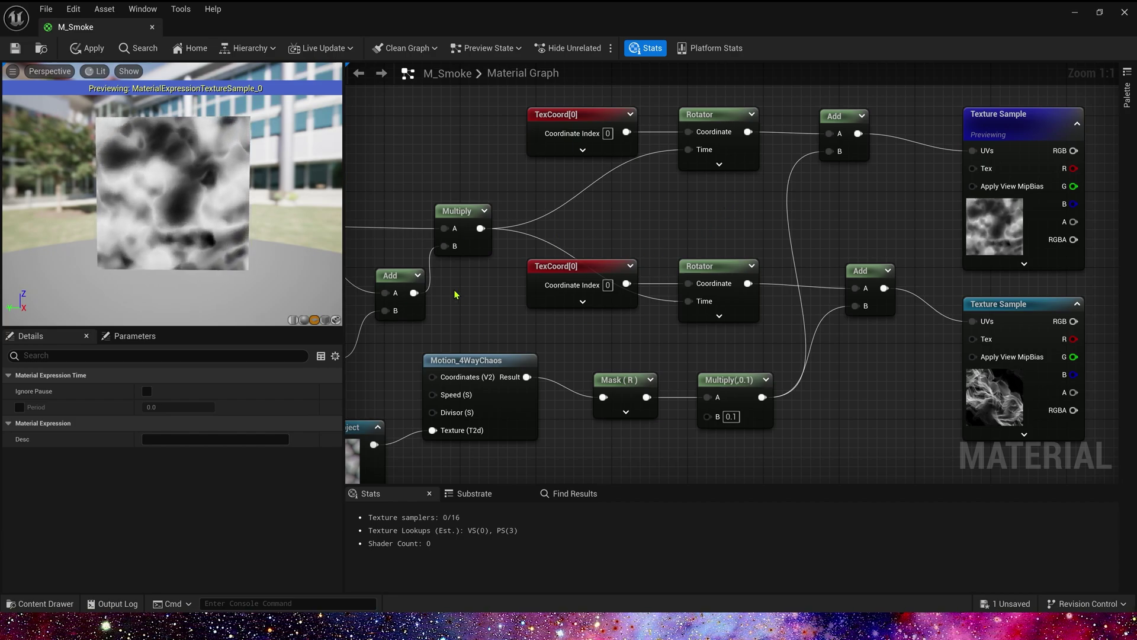
right_click_drag(455, 291, 570, 272)
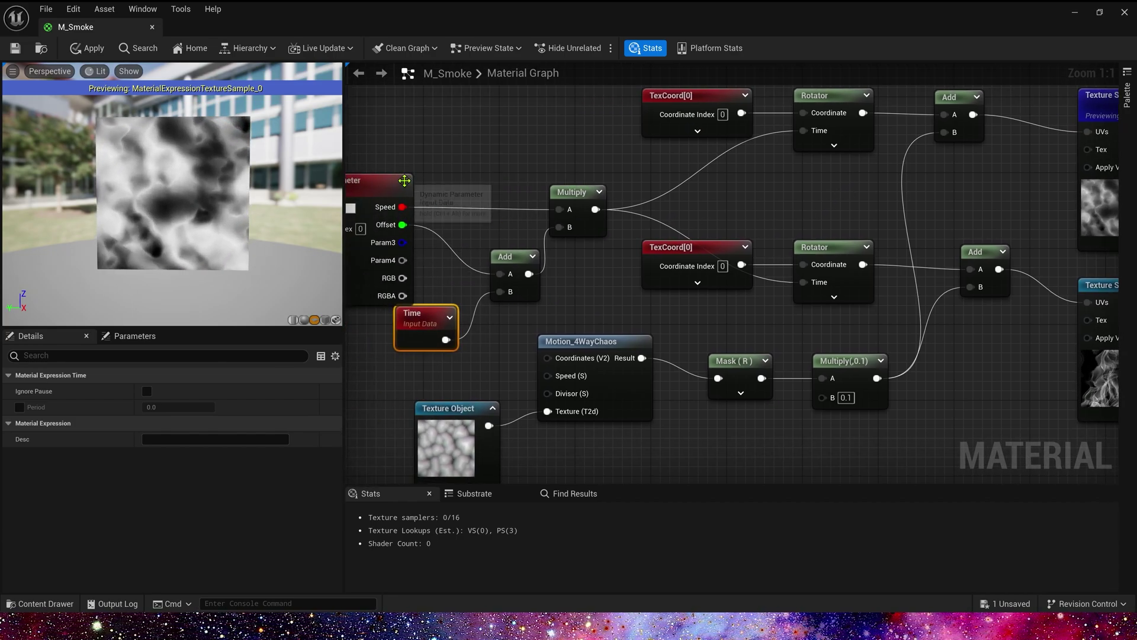
left_click(405, 181)
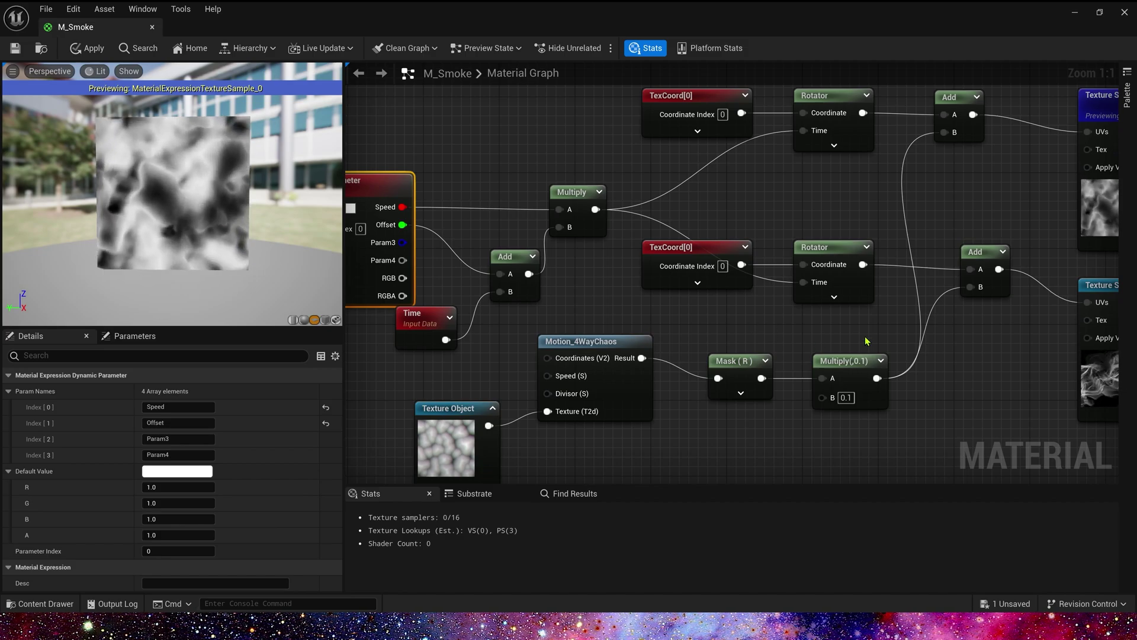
right_click_drag(865, 342, 775, 353)
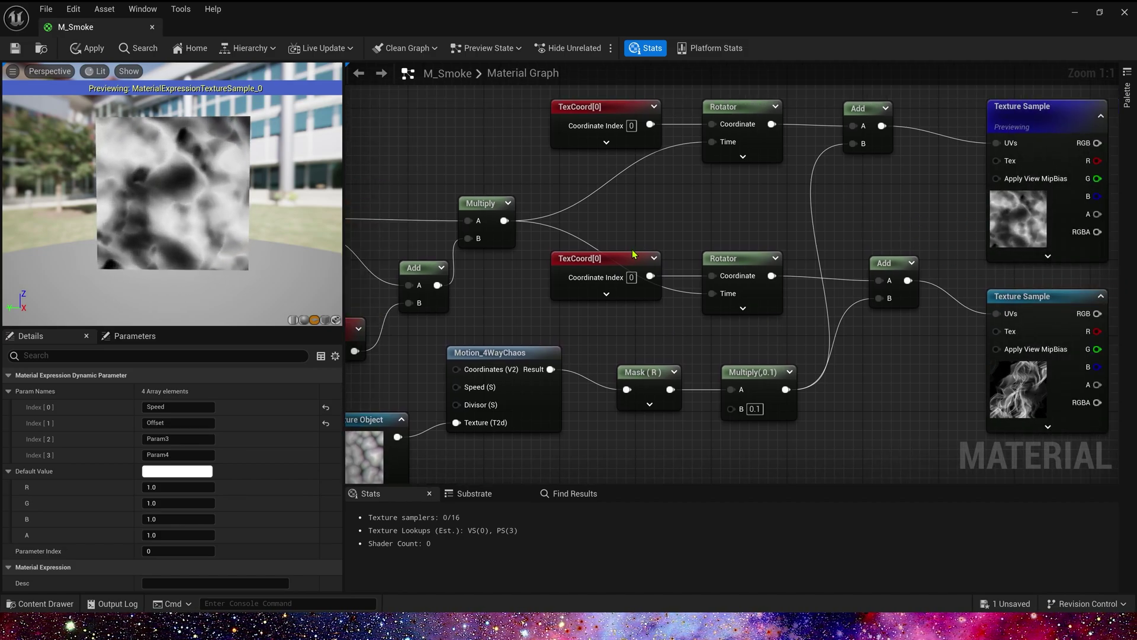
- Move the texture distortion nodes together to the left, away from the M_Smoke output node
scroll(794, 240, "down", 2)
left_click_drag(411, 117, 1005, 440)
left_click_drag(987, 343, 735, 385)
left_click(898, 290)
right_click_drag(874, 247, 736, 246)
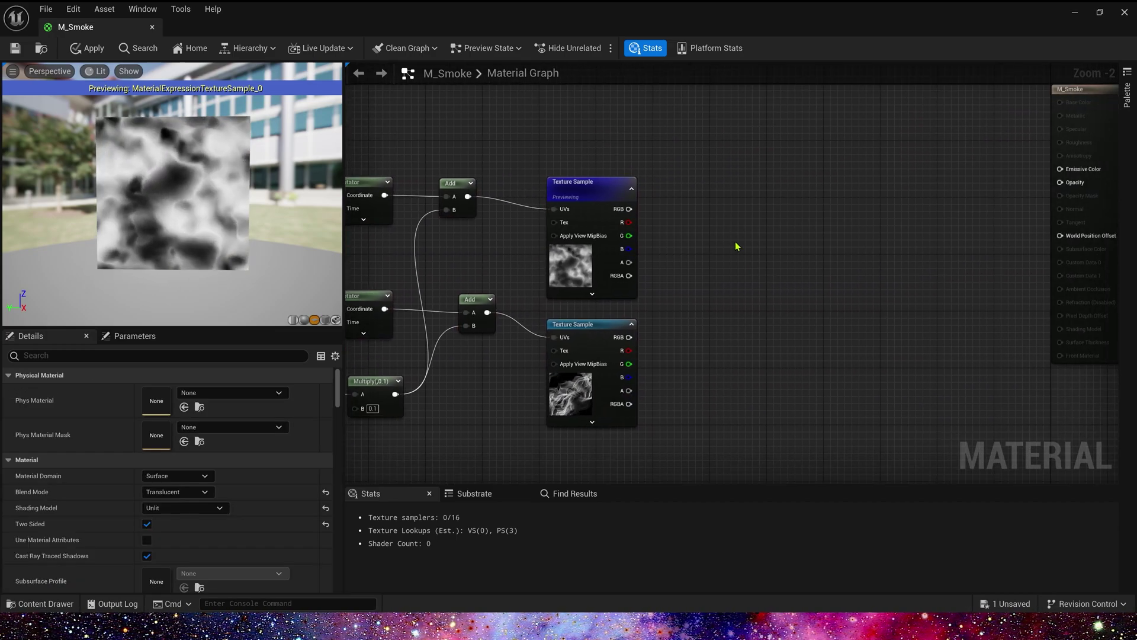
- Sum the R channels of both Texture Samples in a new Add node and expand its preview
left_click(713, 237)
left_click_drag(629, 222, 717, 243)
left_click_drag(630, 350, 735, 280)
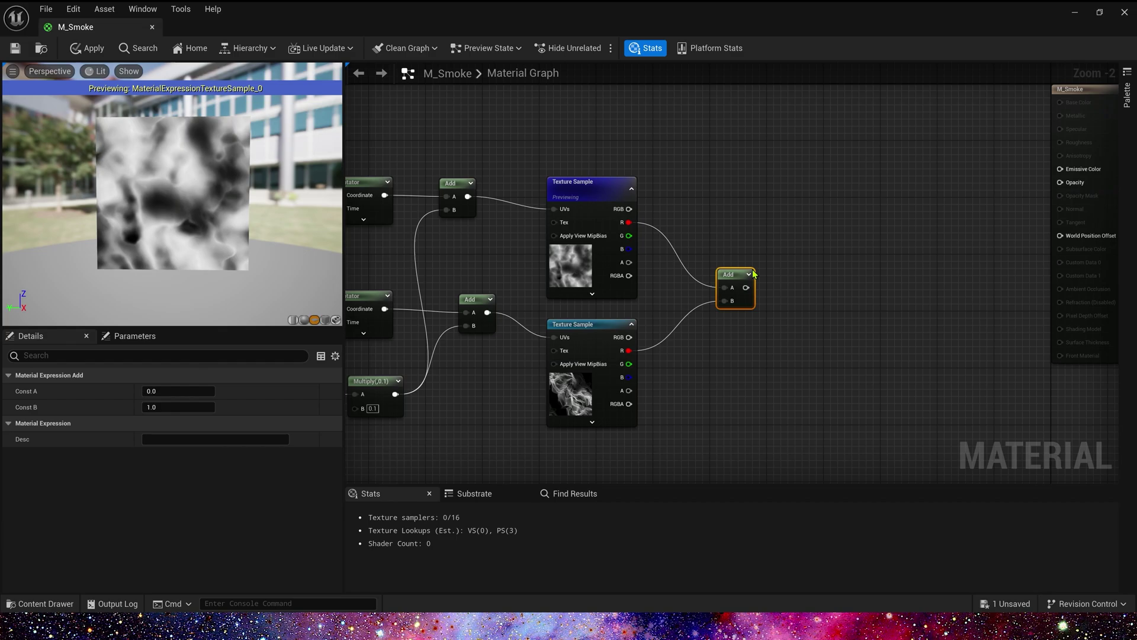
left_click(749, 274)
left_click(804, 369)
- Connect the summed texture result to the A input of a new Multiply node
scroll(803, 370, "down", 1)
right_click_drag(803, 370, 695, 260)
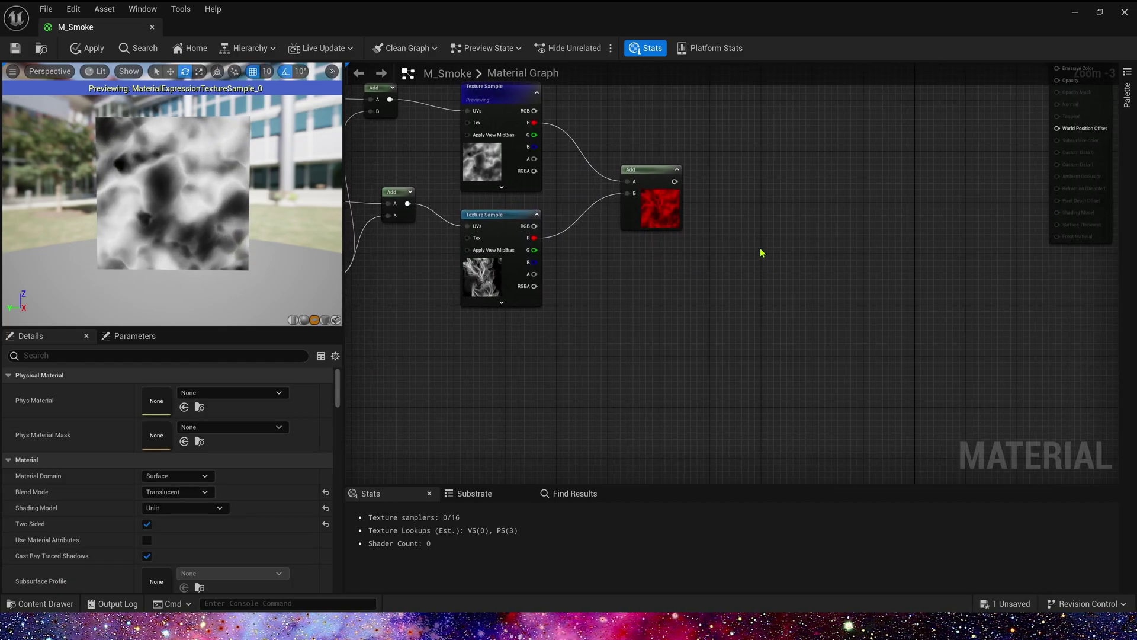
key("m")
left_click(762, 253)
left_click_drag(675, 181, 768, 265)
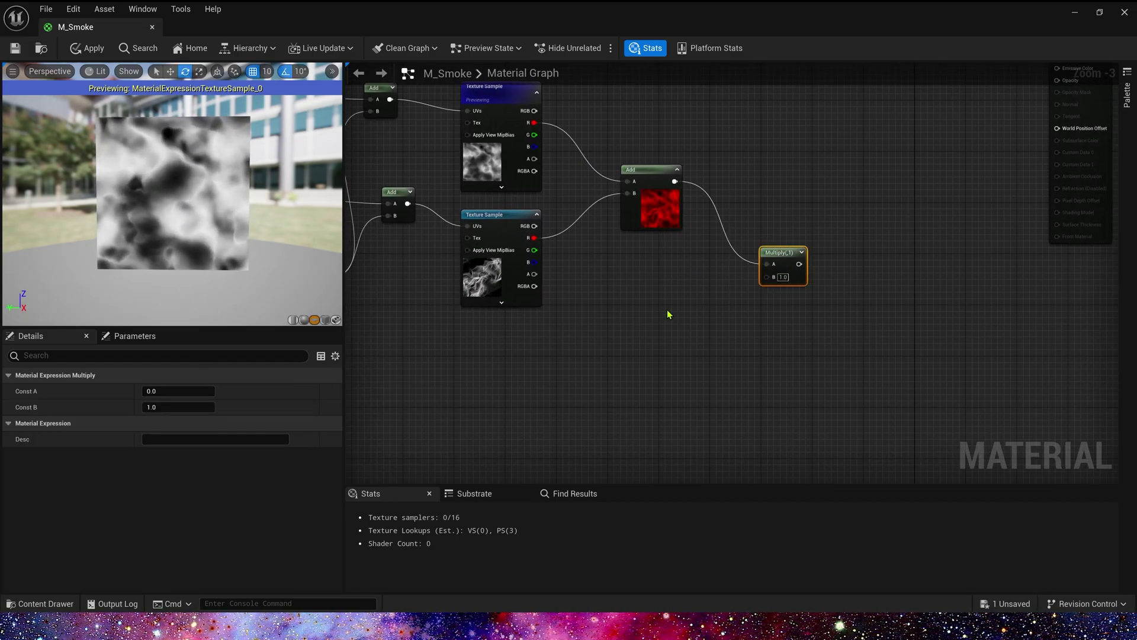
- Create a SphereMask node below the T_Trail_1 Texture Sample
right_click_drag(577, 385, 620, 320)
right_click(540, 291)
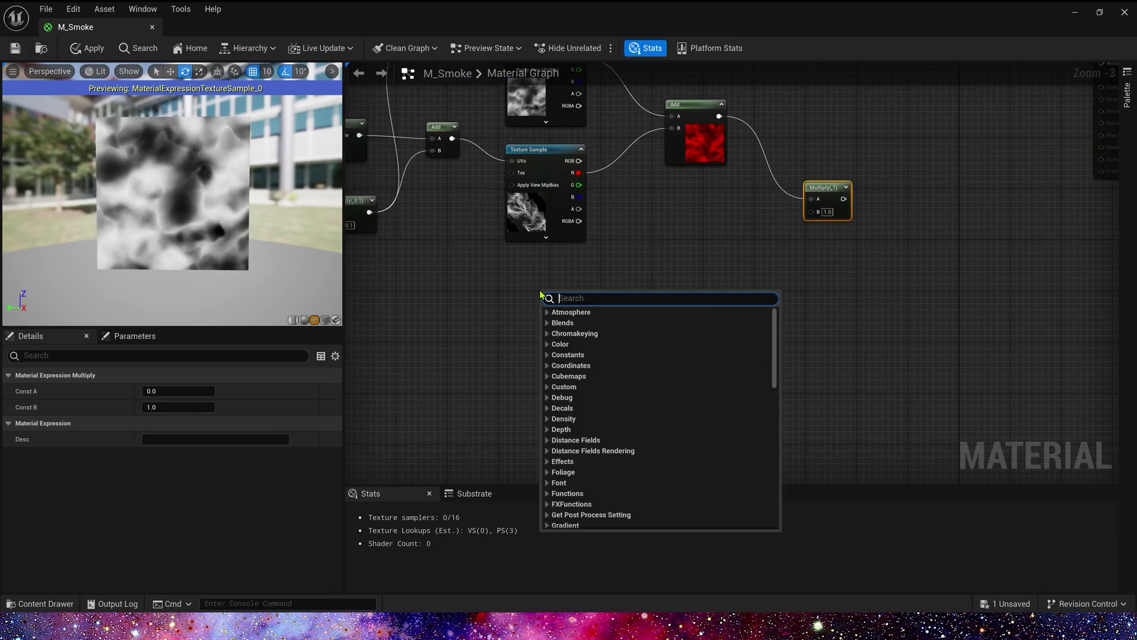
type("sp")
left_click(557, 422)
- Create a TexCoord node beside the SphereMask and connect it to the SphereMask's A input
right_click_drag(375, 267, 519, 221)
key("u")
left_click(519, 220)
scroll(582, 247, "up", 3)
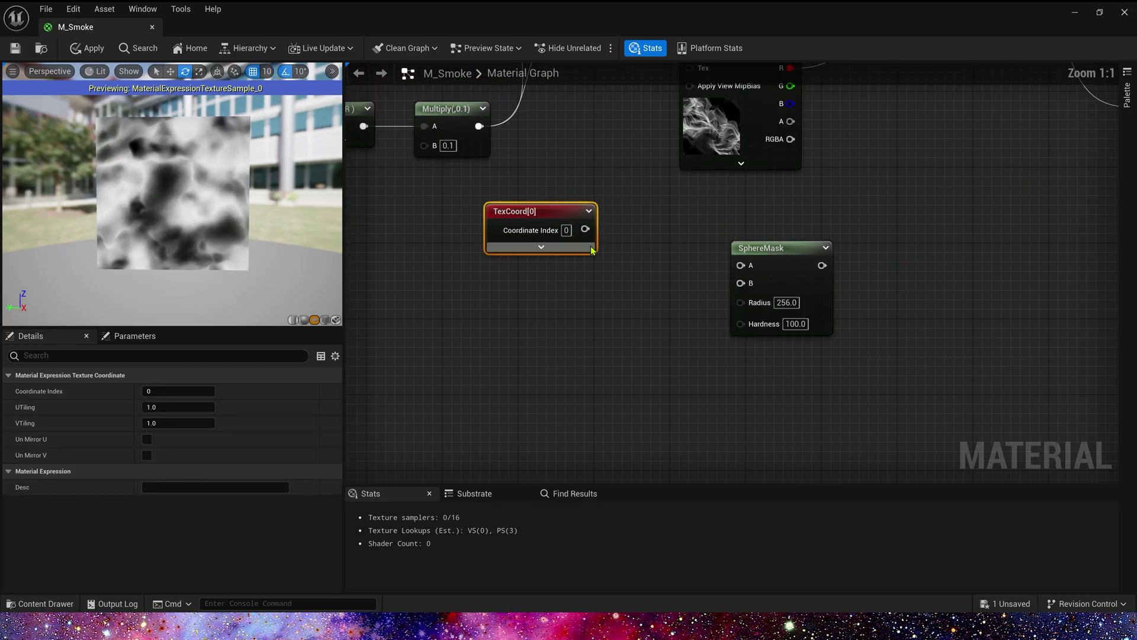
left_click_drag(585, 229, 609, 245)
- Connect a new Constant with value 0.5 to the SphereMask's B input
key("1")
left_click(545, 285)
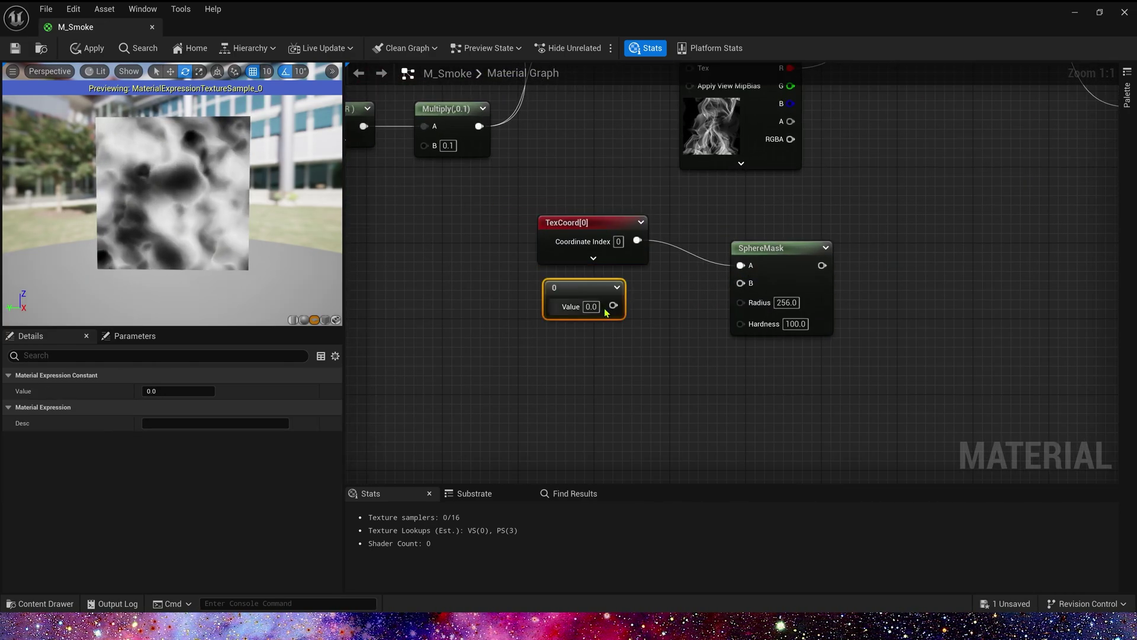
left_click_drag(613, 306, 741, 283)
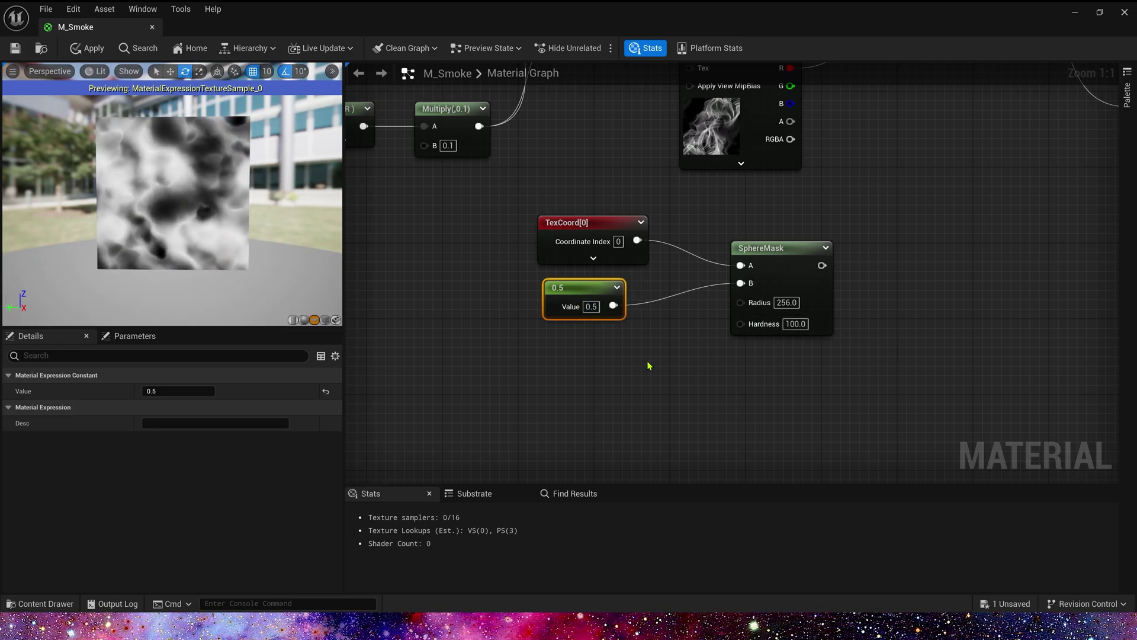
- Create a Particle Relative Time node and place it below the 0.5 Constant
right_click(481, 366)
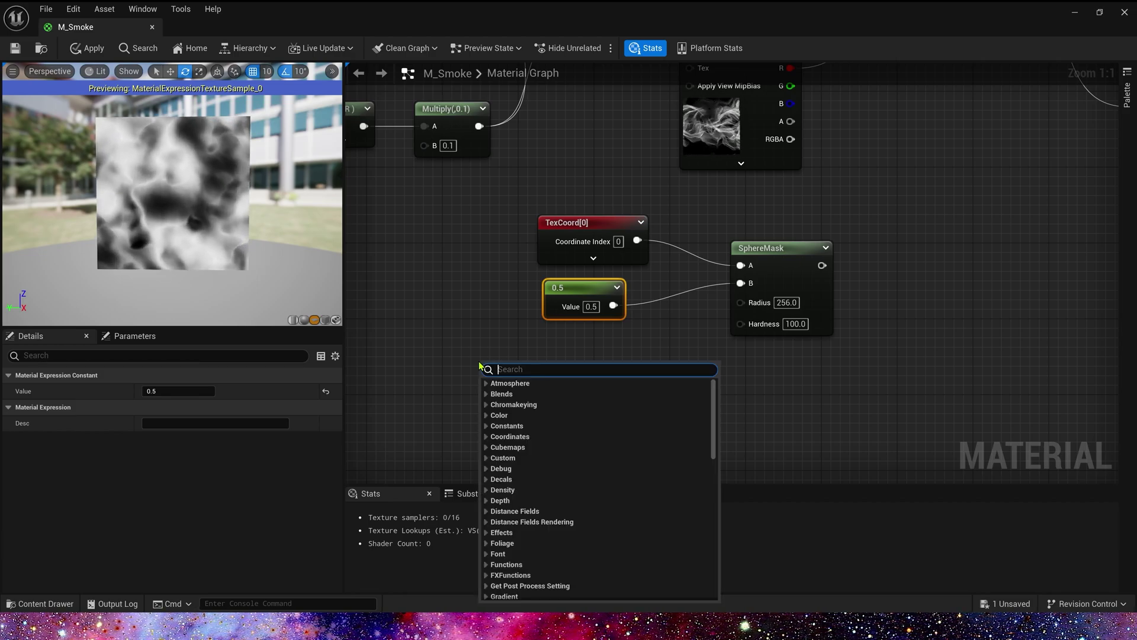
type("par")
left_click(553, 569)
left_click_drag(552, 365, 477, 416)
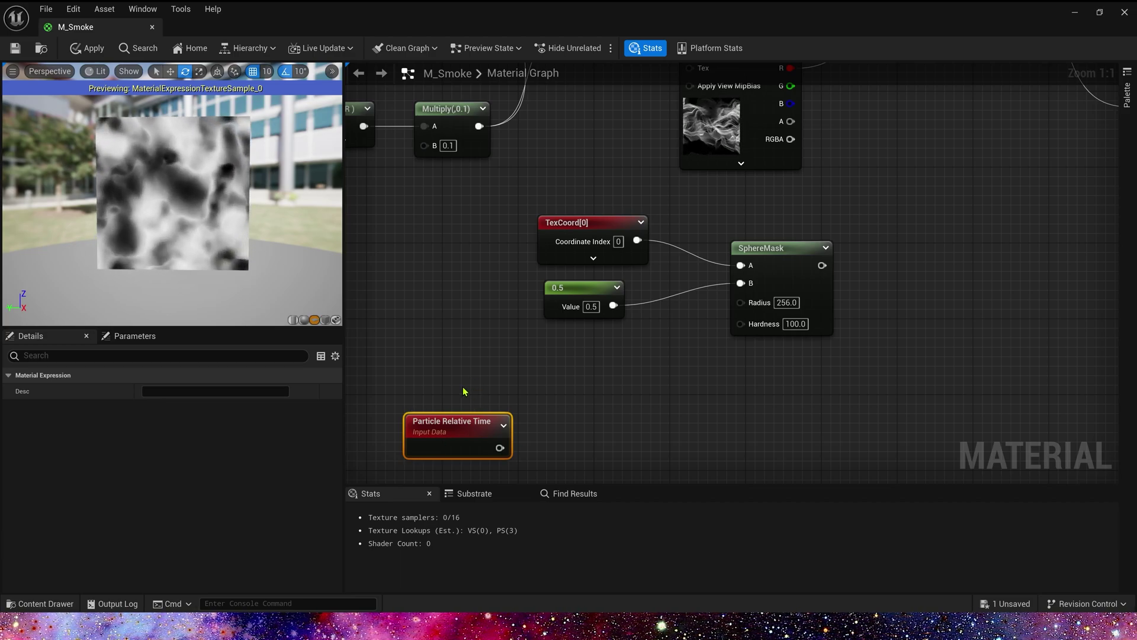
- Drive the Alpha of two new Lerp nodes with Particle Relative Time and connect them to the SphereMask's Radius and Hardness
right_click_drag(539, 451, 539, 384)
key("l")
left_click(574, 282)
left_click_drag(499, 380, 583, 349)
key("l")
left_click(584, 385)
left_click_drag(500, 380, 593, 451)
left_click_drag(617, 391, 609, 392)
left_click_drag(629, 307, 633, 410)
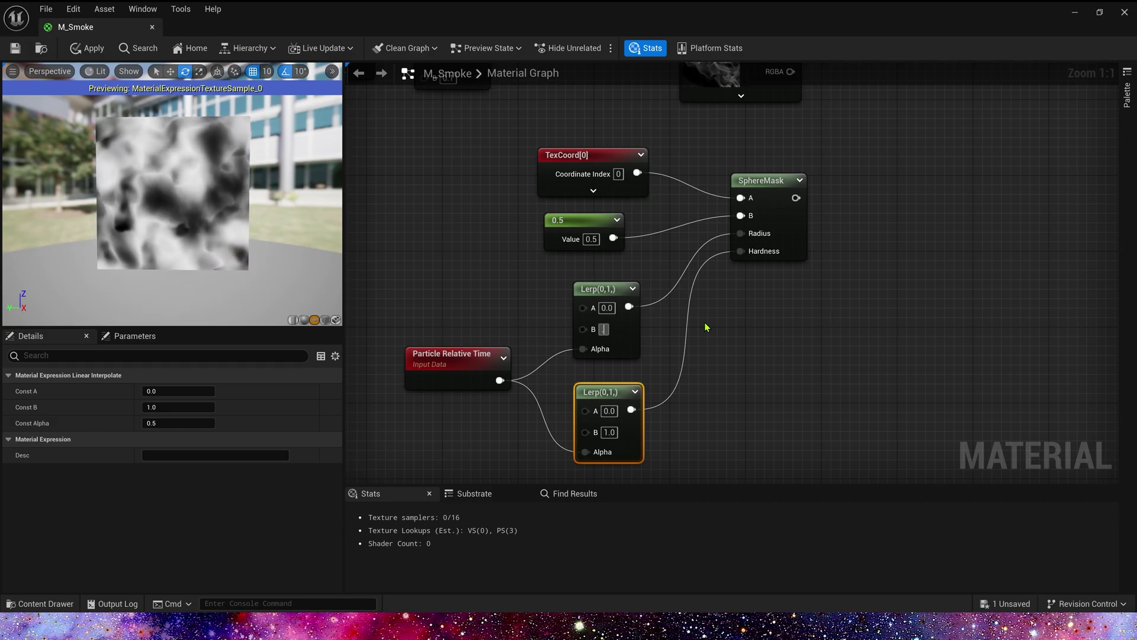
- Set input B to 0.8 on the Radius Lerp and to 0.25 on the Hardness Lerp
left_click(615, 434)
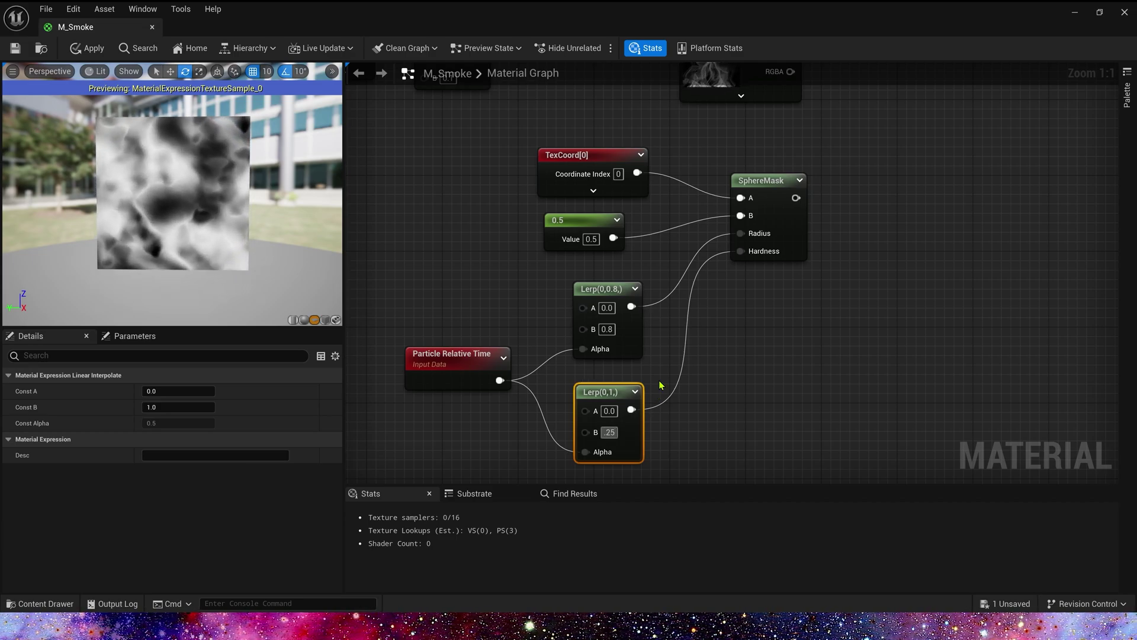
left_click(655, 418)
- Connect the SphereMask output to the Alpha of a new Lerp node placed near the final Multiply
right_click_drag(850, 191, 769, 268)
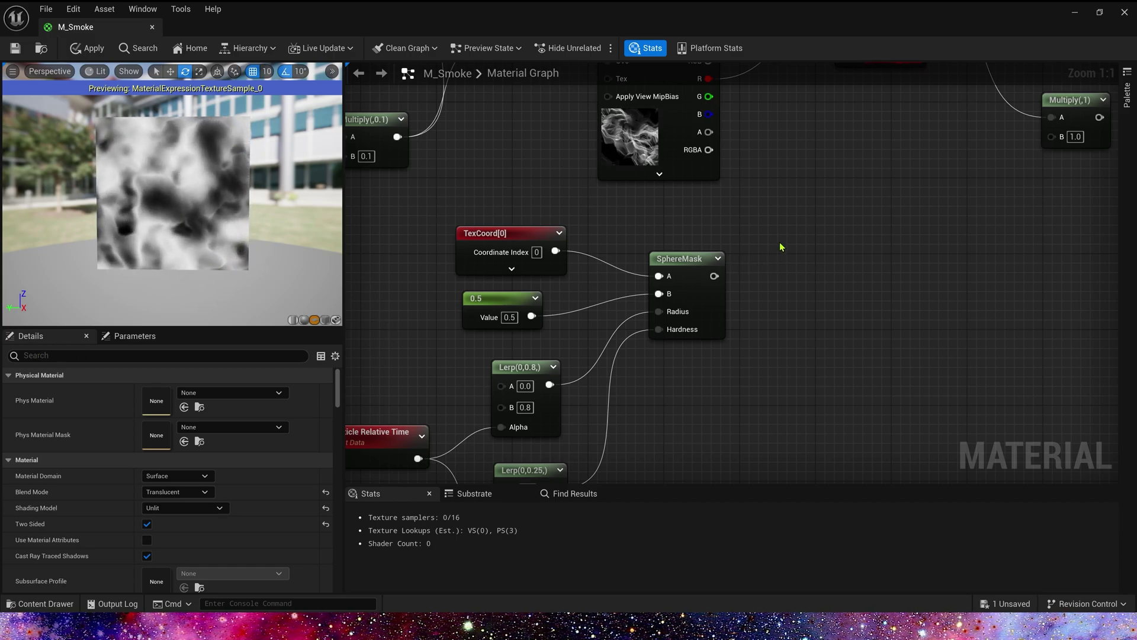
left_click(808, 192)
left_click_drag(715, 276, 817, 254)
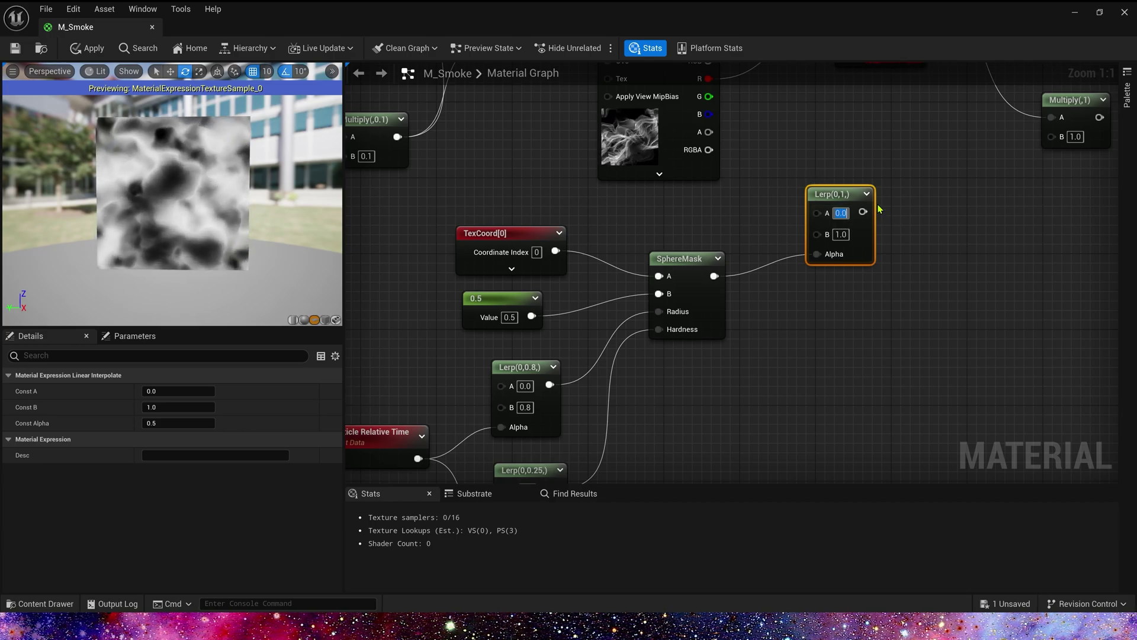
- Set the new Lerp's A to 1 and B to 0, and expand its preview
type("1")
key("Tab")
type("0")
key("Return")
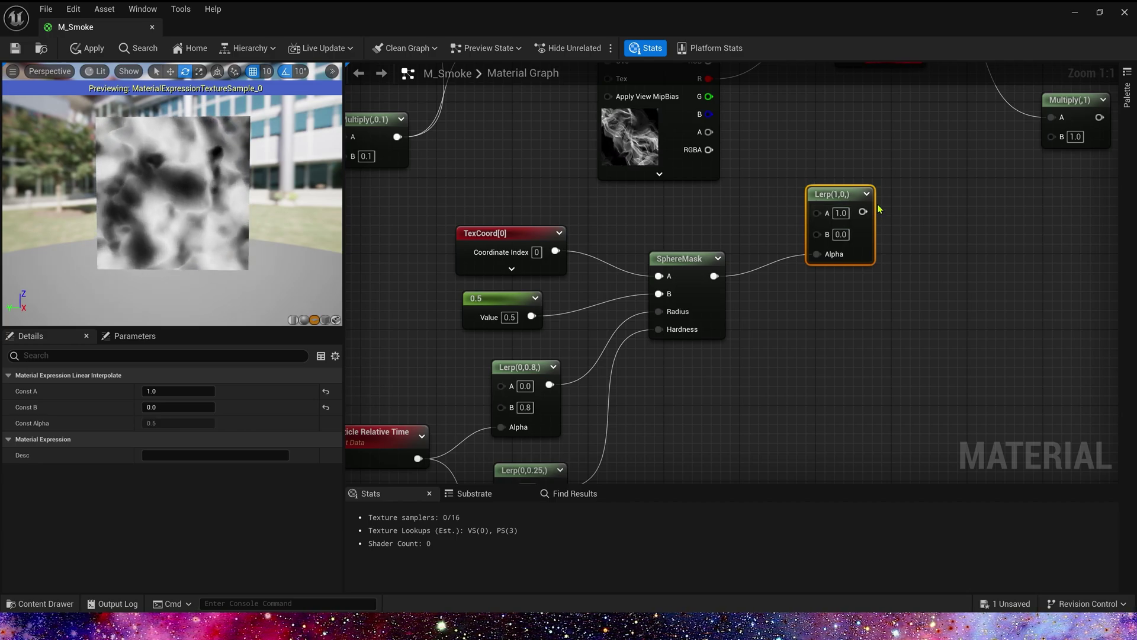
left_click(868, 194)
- Create a Constant of 1 above Particle Relative Time and transfer both Lerp Alpha connections to it to test the mask
left_click(409, 370)
right_click_drag(410, 370, 556, 257)
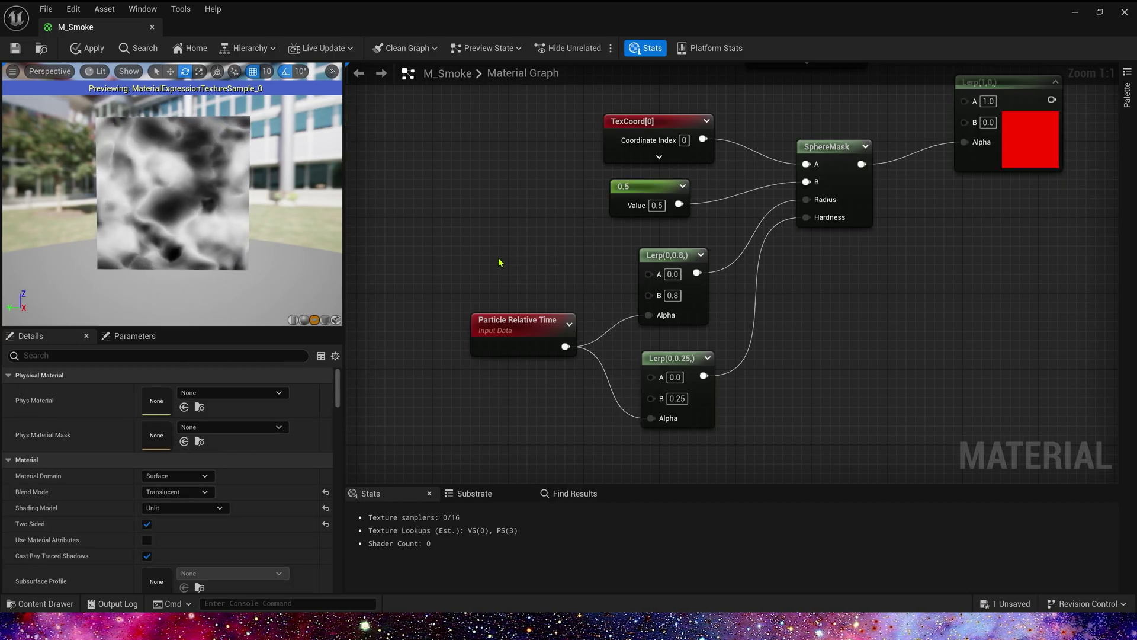
key("1")
left_click(476, 228)
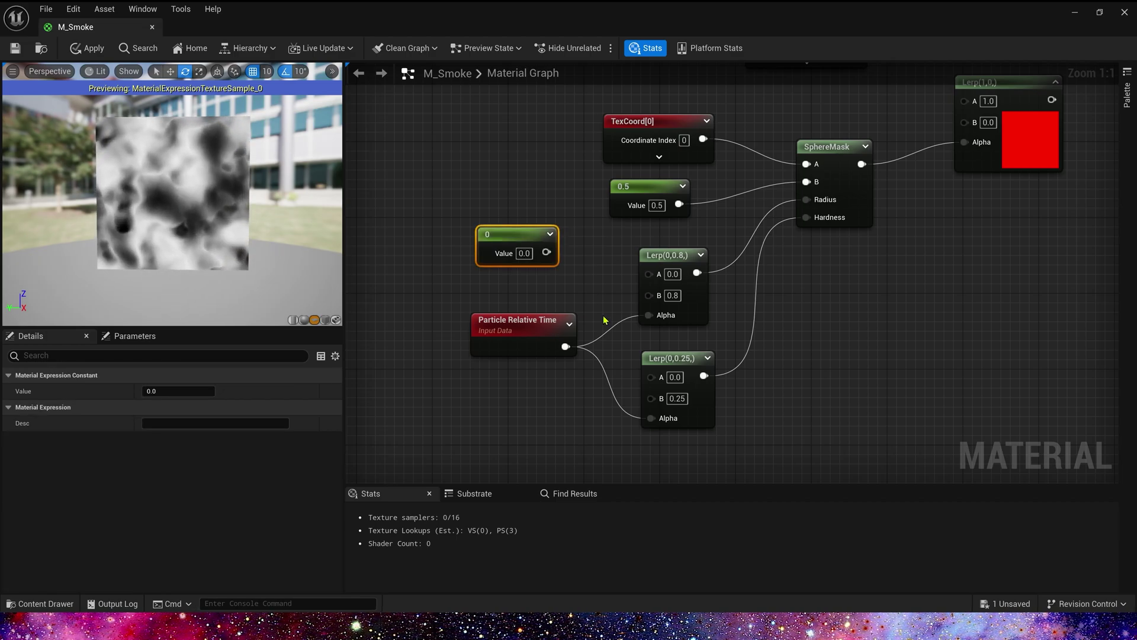
left_click_drag(566, 347, 546, 252, "ctrl")
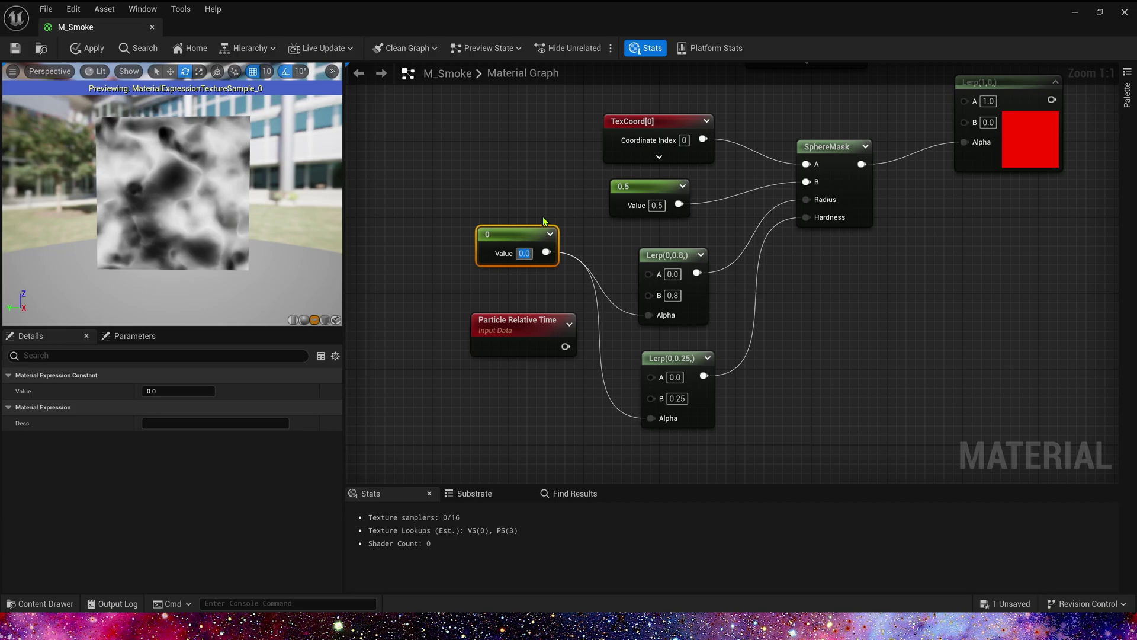
type("1")
key("Return")
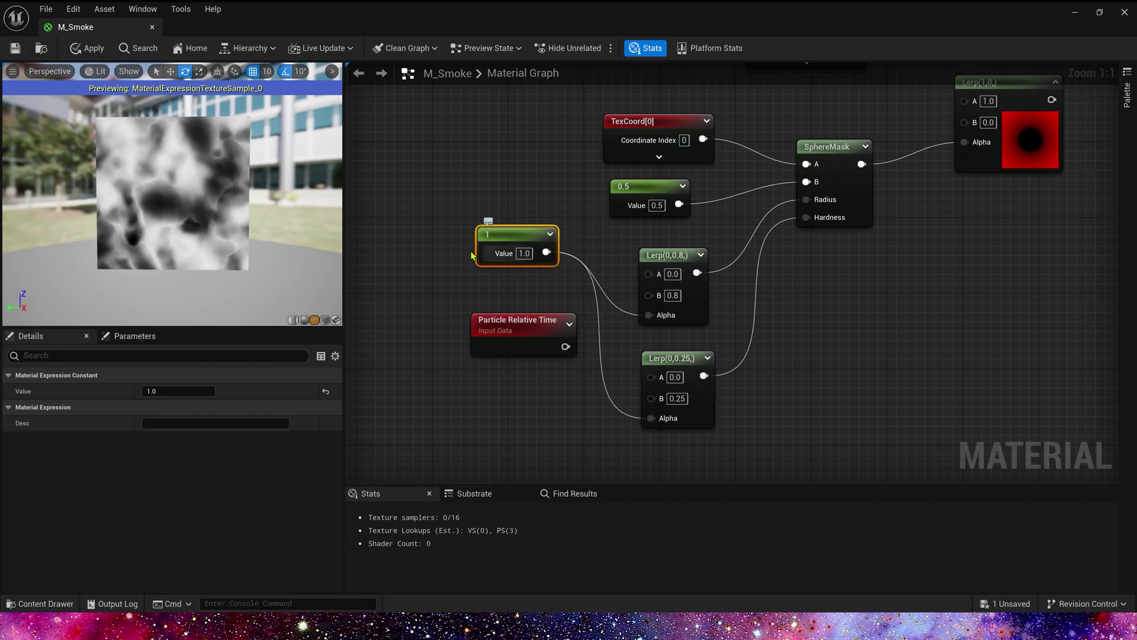
- Move both Lerp Alpha connections back to Particle Relative Time and delete the test Constant
right_click_drag(890, 205, 837, 272)
left_click_drag(492, 320, 512, 414, "ctrl")
key("Delete")
- Connect the SphereMask-driven Lerp to input B of the Multiply, and feed that Multiply into the Base of a new Power node
scroll(926, 287, "down", 2)
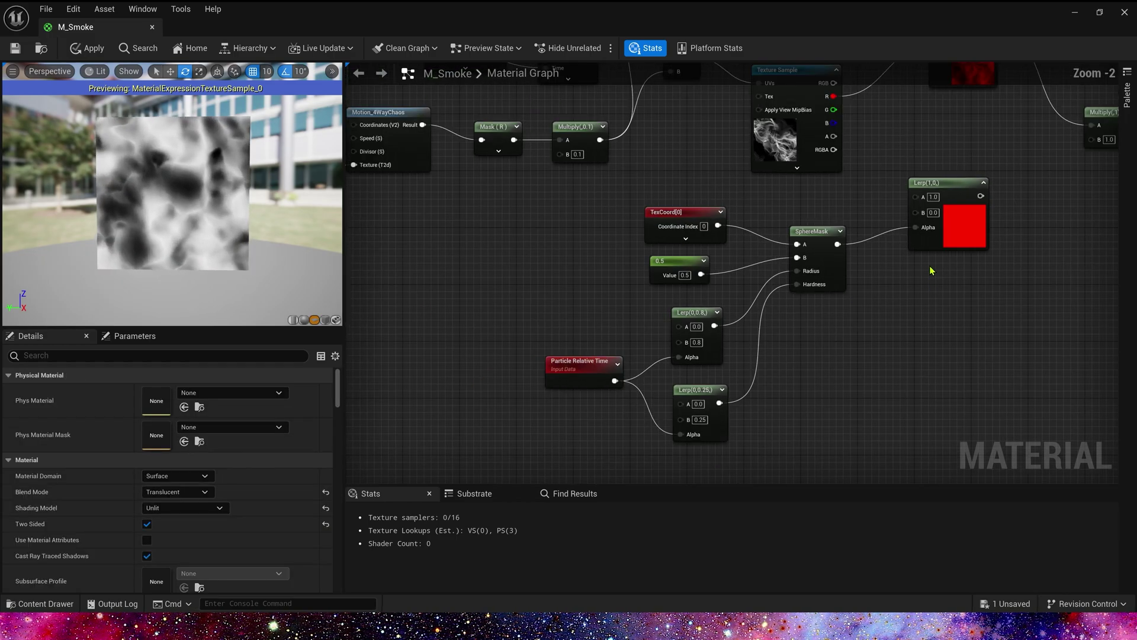
right_click_drag(932, 269, 677, 393)
left_click_drag(726, 323, 837, 266)
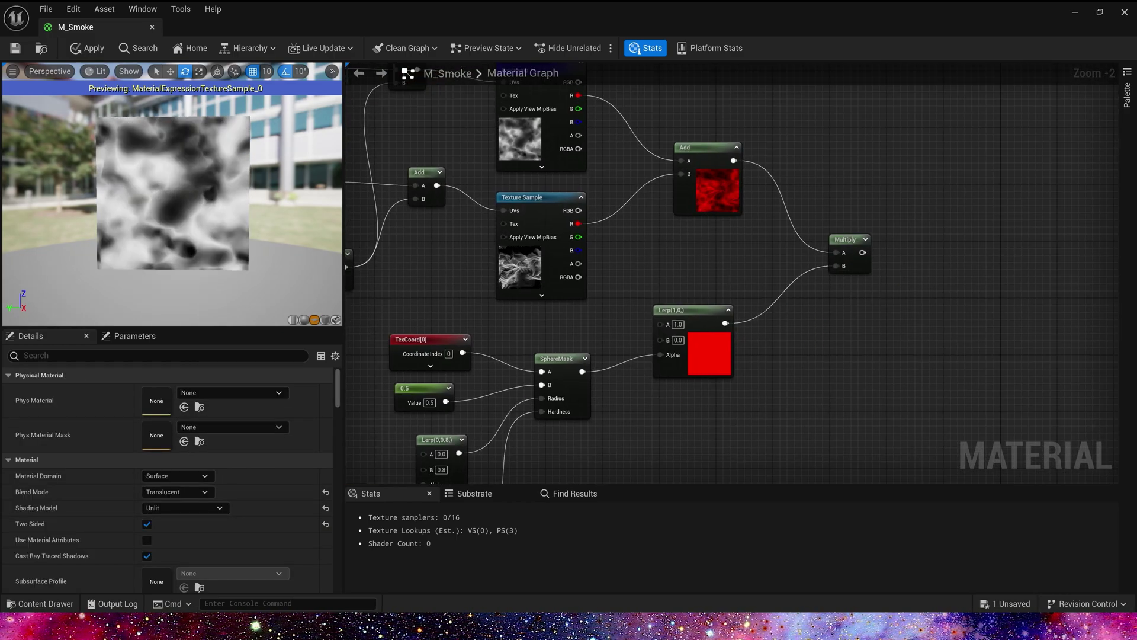
right_click_drag(928, 243, 769, 239)
left_click(787, 232)
left_click_drag(703, 248, 792, 246)
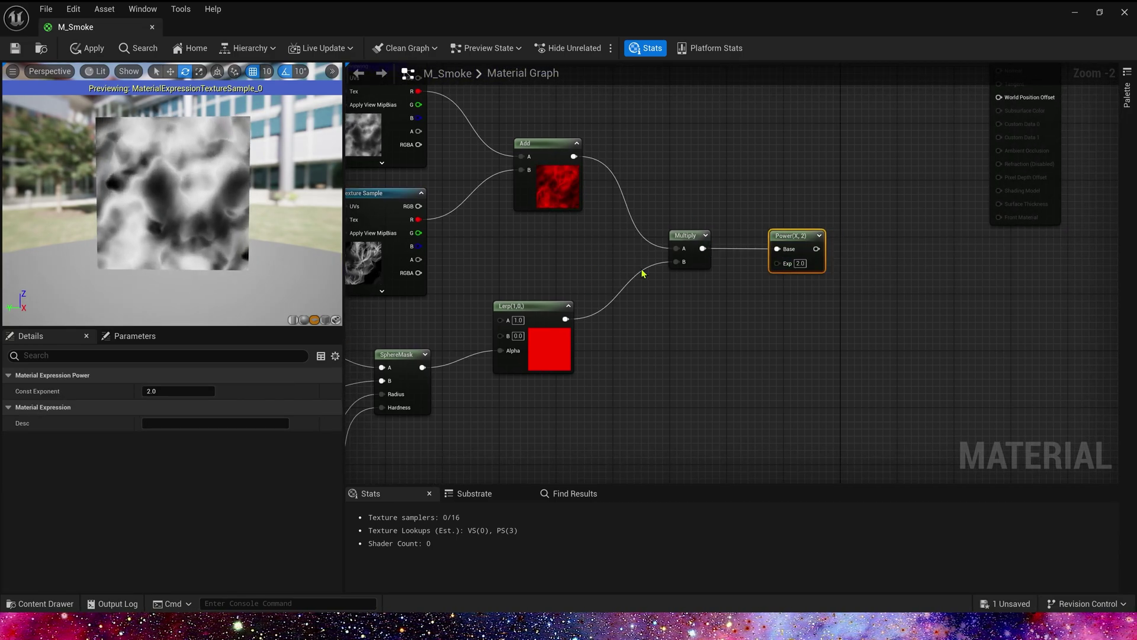
- Paste a copy of the Dynamic Parameter node below the Power node and connect its Power output to Exp
right_click_drag(478, 279, 700, 294)
scroll(492, 232, "down", 2)
left_click(373, 188)
key("ctrl+v")
scroll(708, 282, "up", 4)
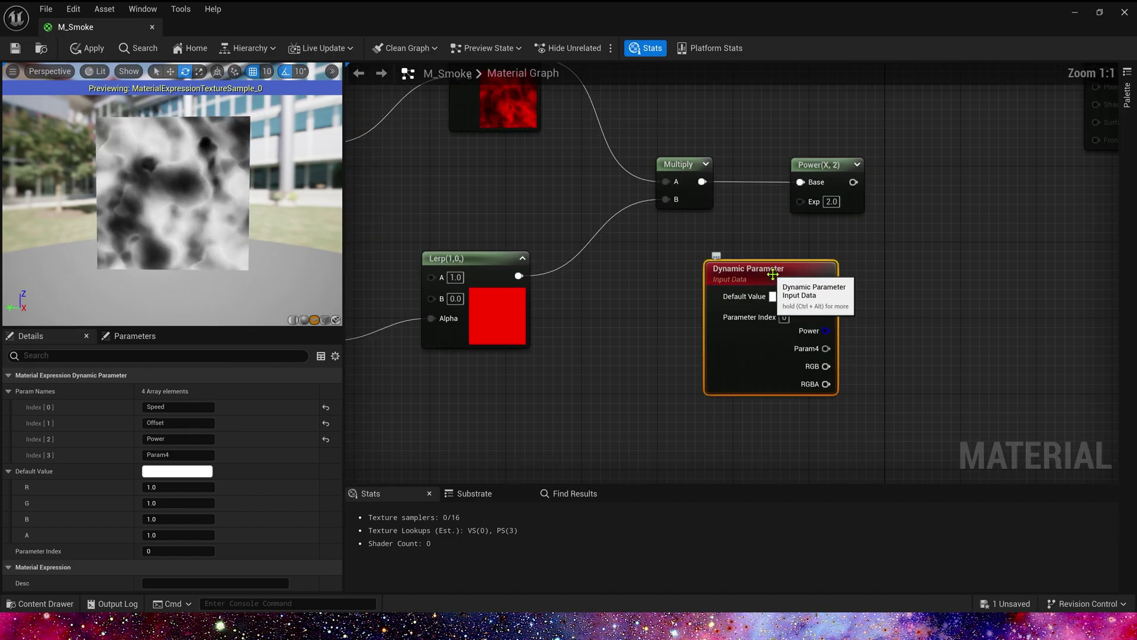
left_click(206, 440)
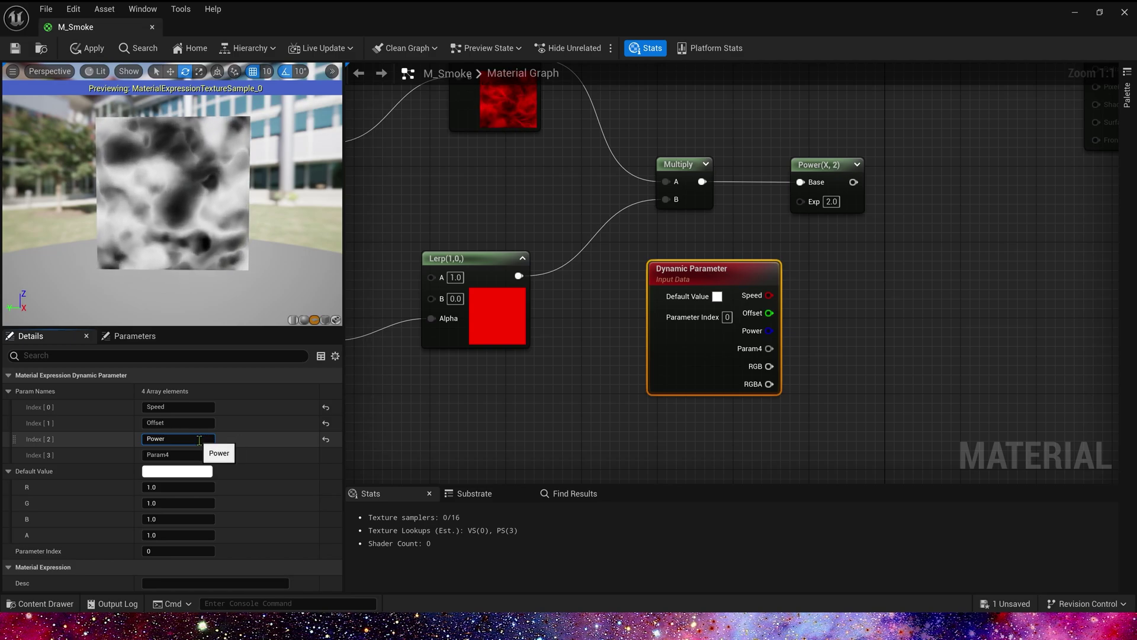
left_click_drag(769, 330, 801, 200)
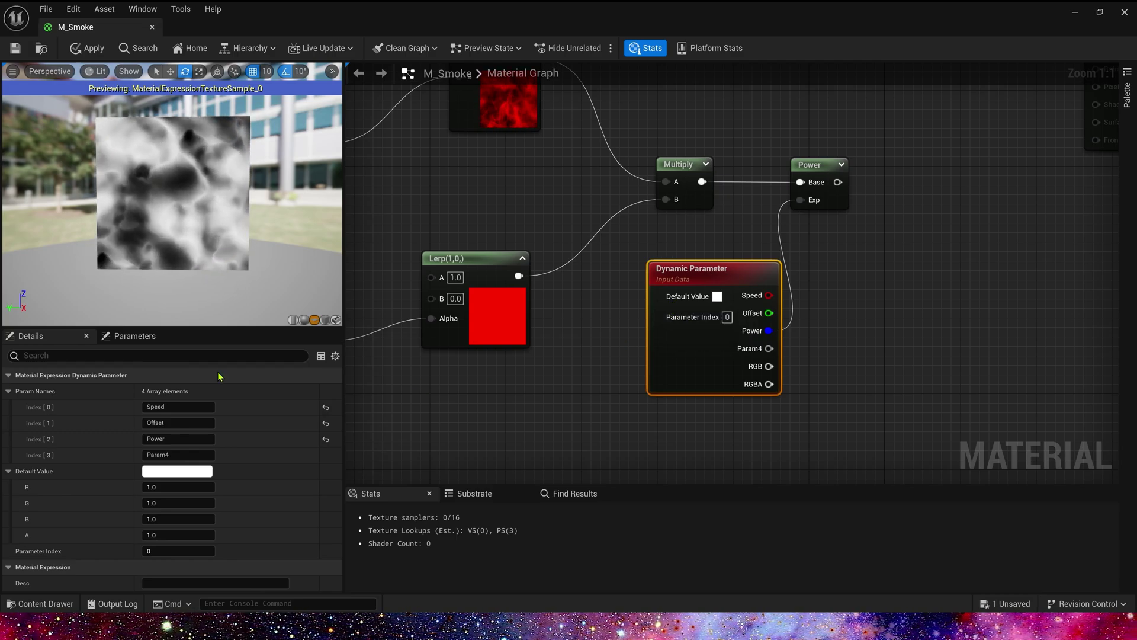
- Create a Multiply node after the Power node and connect the Power result to its input A
right_click_drag(848, 218, 719, 241)
left_click(788, 197)
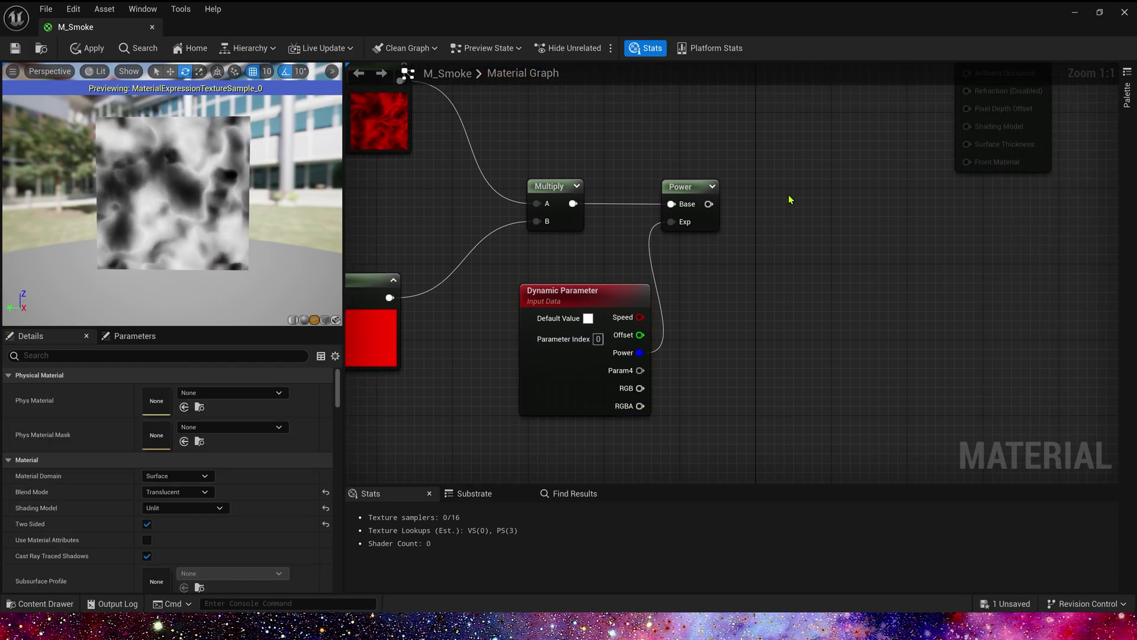
key("m")
left_click(789, 197)
left_click_drag(708, 204, 858, 190)
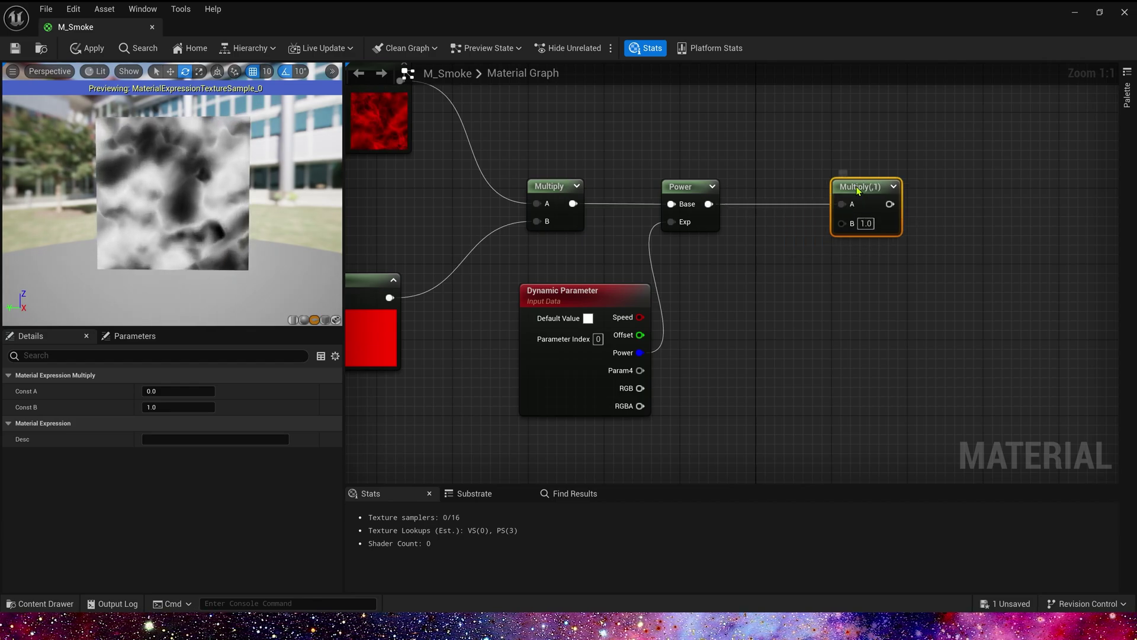
- Add a RadialGradientExponential node and connect its output to input B of the new Multiply
right_click(752, 308)
type("ra")
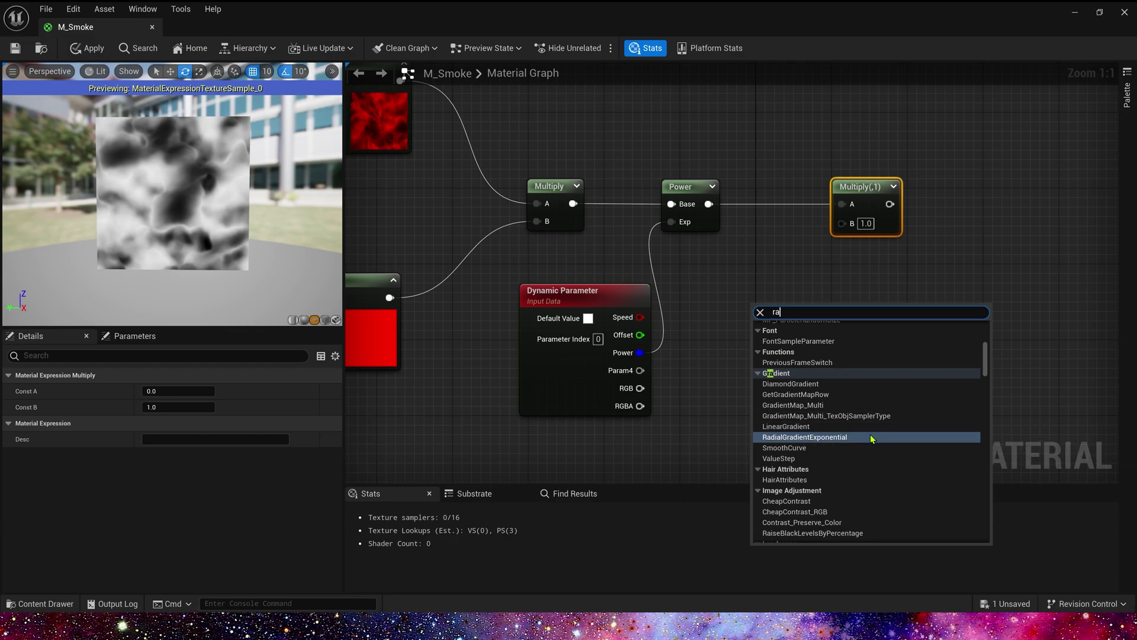
left_click(863, 439)
left_click_drag(936, 331, 853, 224)
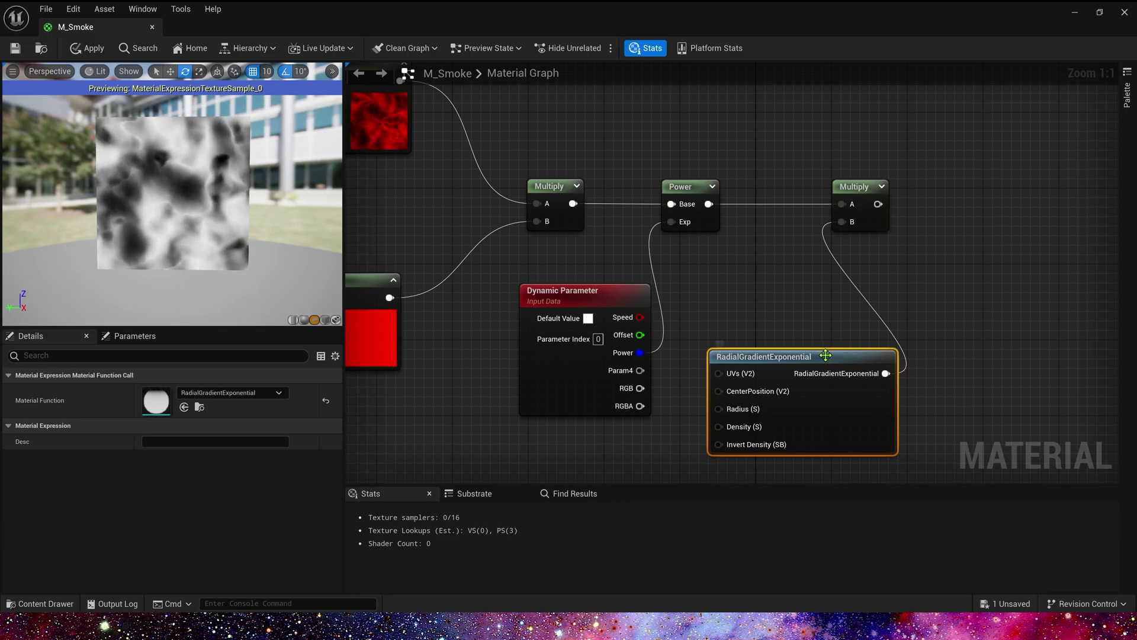
- Preview the RadialGradientExponential node on the preview mesh, and stop previewing it
right_click(828, 360)
left_click(882, 379)
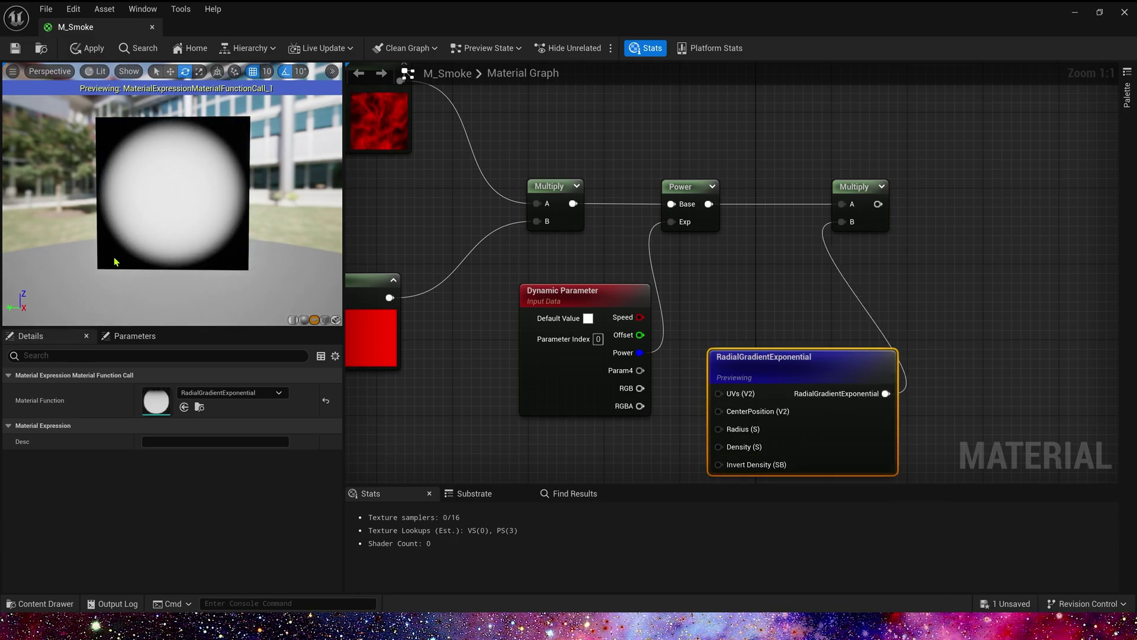
right_click(755, 363)
left_click(788, 446)
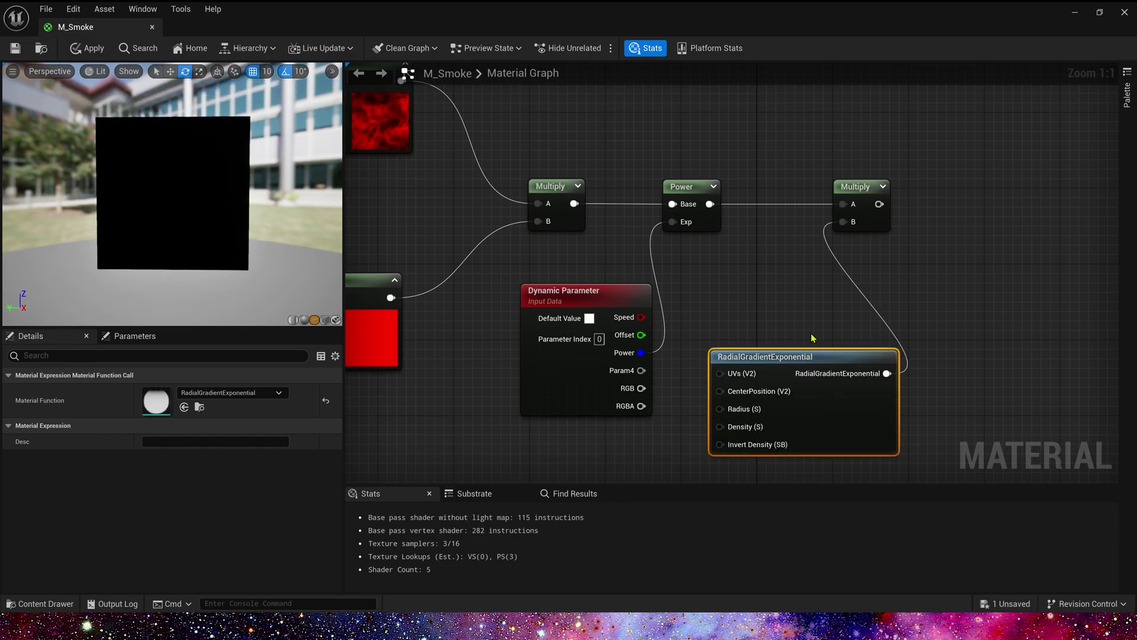
- Move the RadialGradientExponential node lower and expand the preview of the Multiply it feeds
left_click_drag(806, 356, 787, 394)
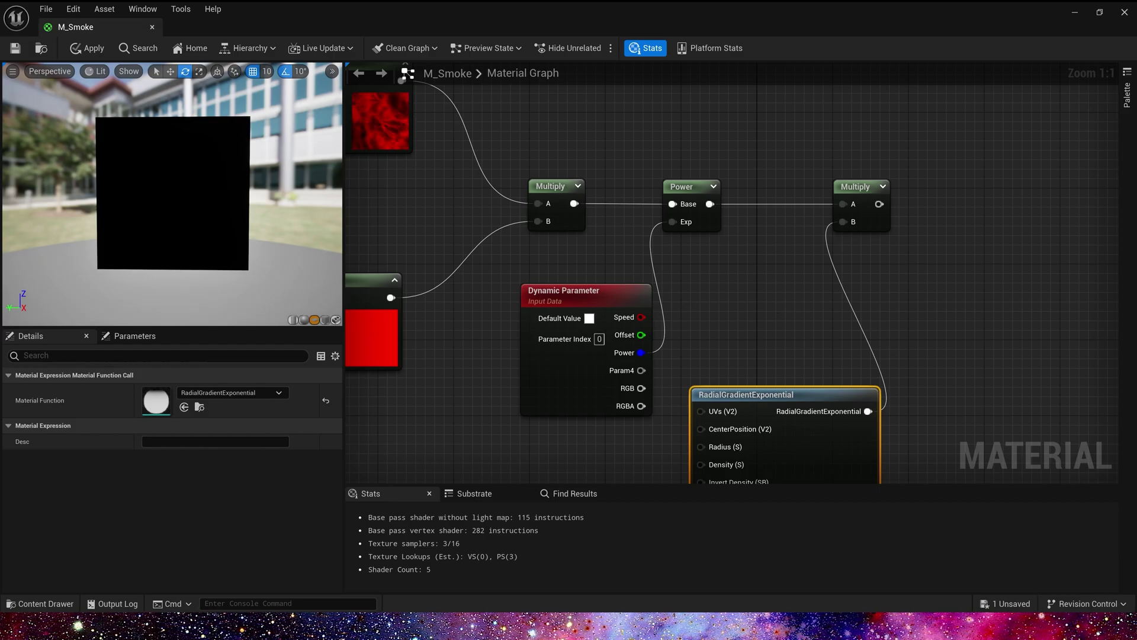
left_click(882, 187)
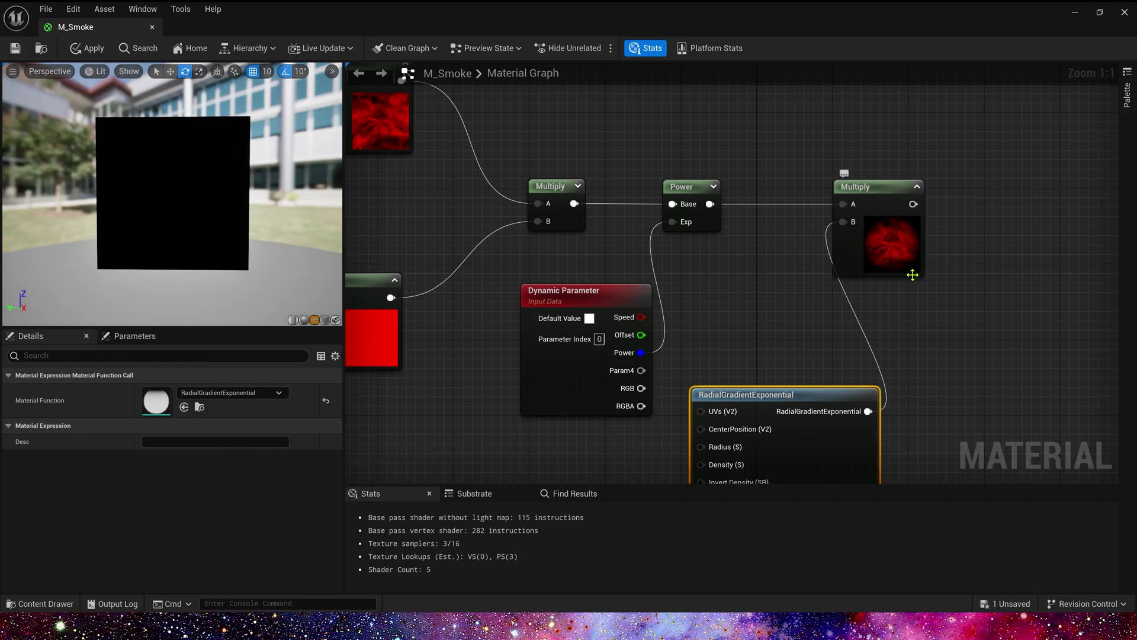
- Create a Particle Color node and multiply its A output by the gradient-masked Multiply result in a new Multiply node
right_click_drag(966, 203, 818, 218)
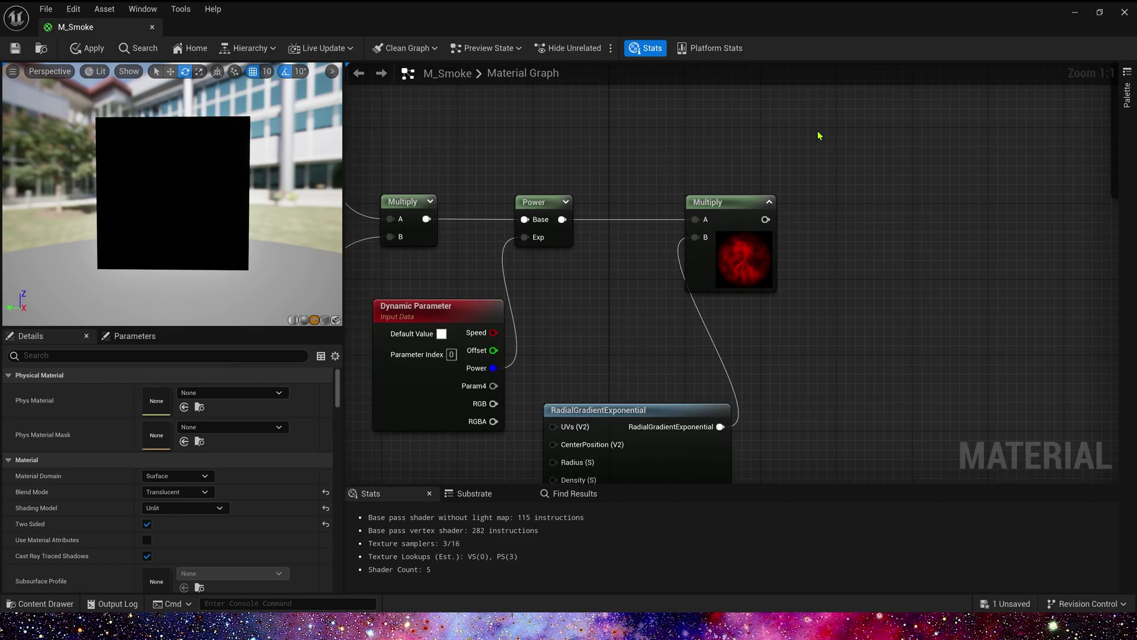
right_click_drag(834, 131, 815, 219)
right_click(721, 156)
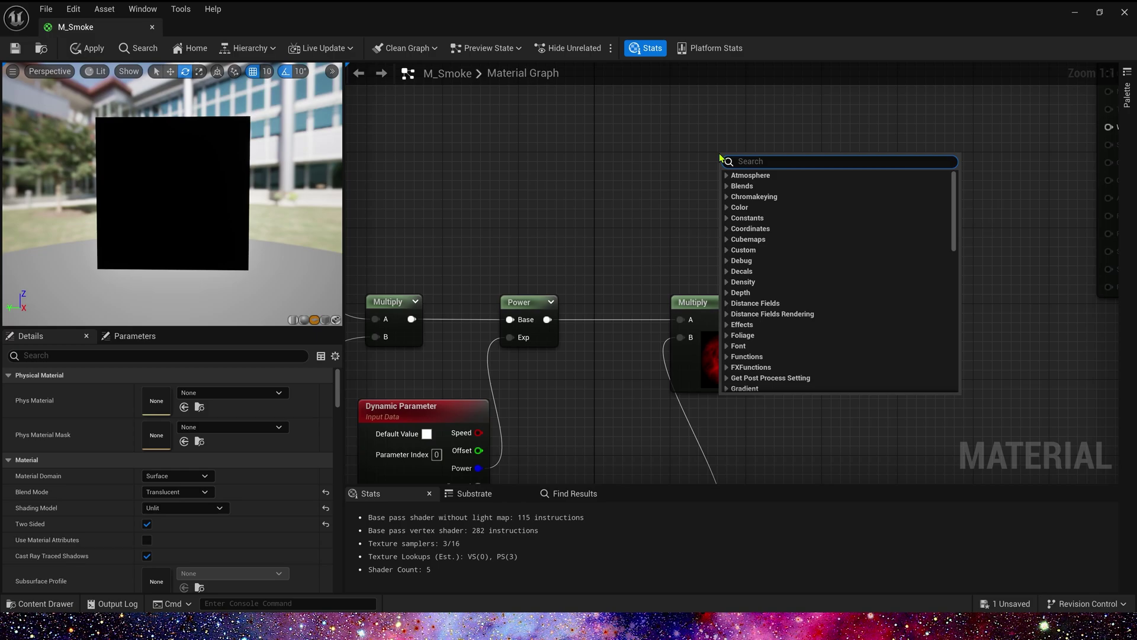
type("par")
left_click(764, 286)
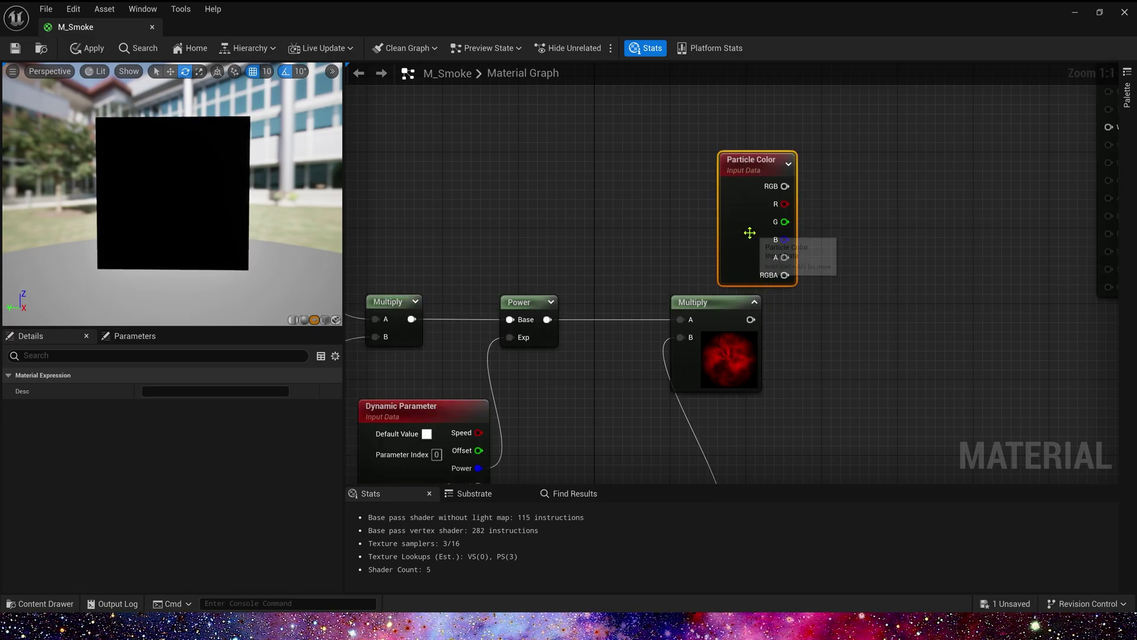
left_click_drag(749, 233, 711, 205)
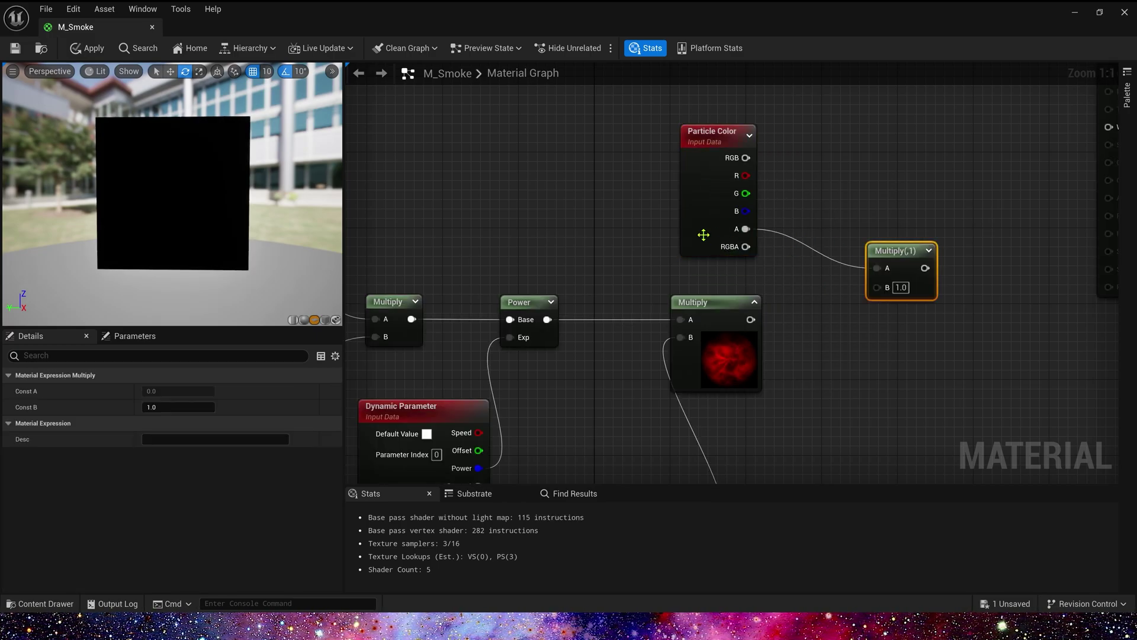
left_click_drag(749, 320, 890, 289)
- Feed the Particle Color alpha Multiply into the Opacity of a new Depth Fade node and place it beside that Multiply
right_click_drag(899, 417, 748, 326)
right_click_drag(799, 122, 656, 294)
left_click_drag(622, 351, 689, 359)
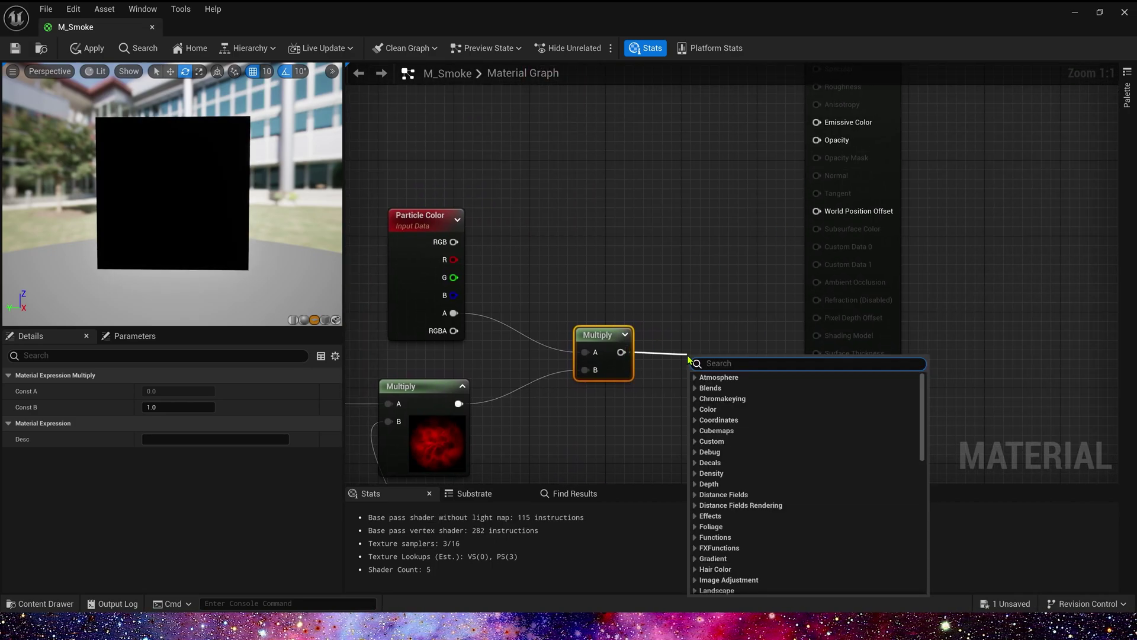
type("dep")
left_click(726, 434)
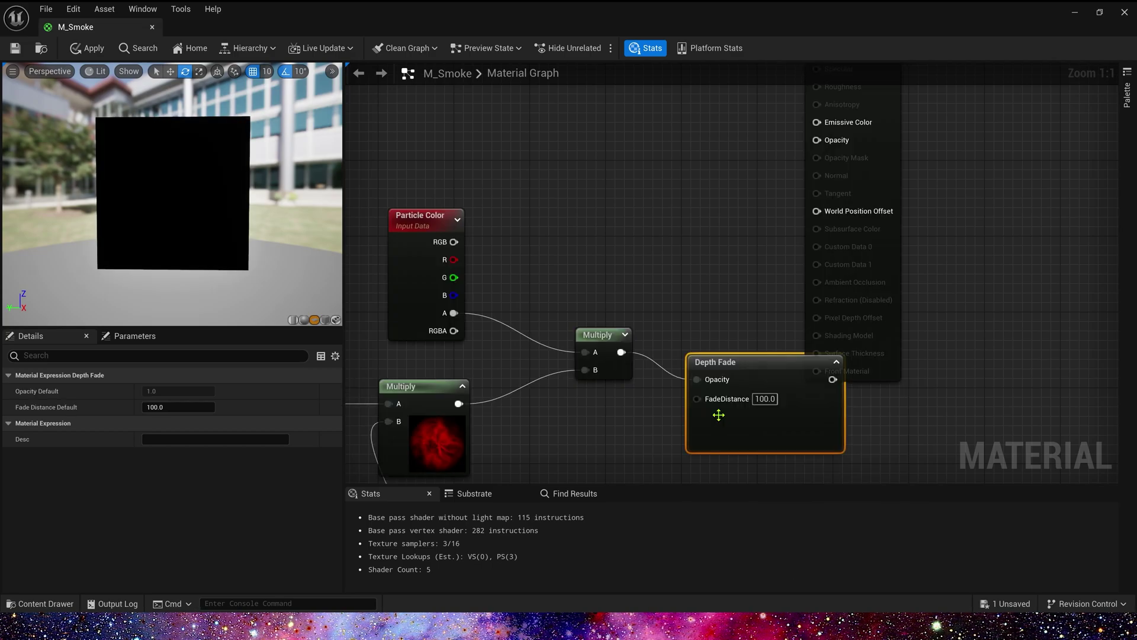
left_click_drag(738, 363, 713, 340)
- Move the M_Smoke output node farther from the graph, connect Depth Fade to its Opacity, and inspect the smoke preview
right_click_drag(1014, 229, 933, 363)
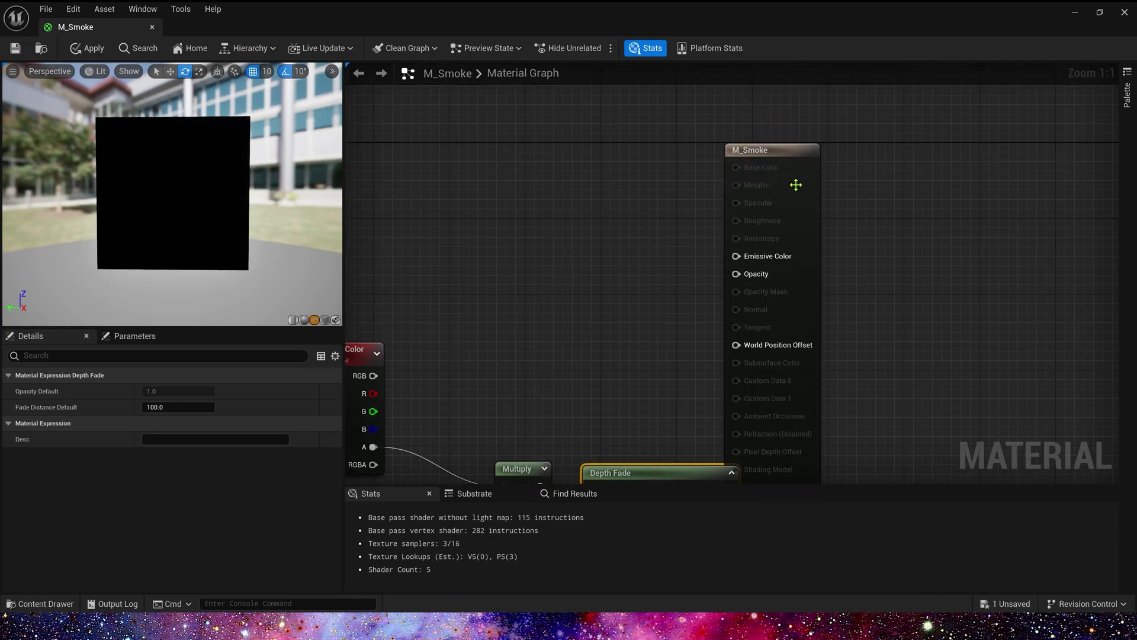
left_click_drag(788, 152, 939, 161)
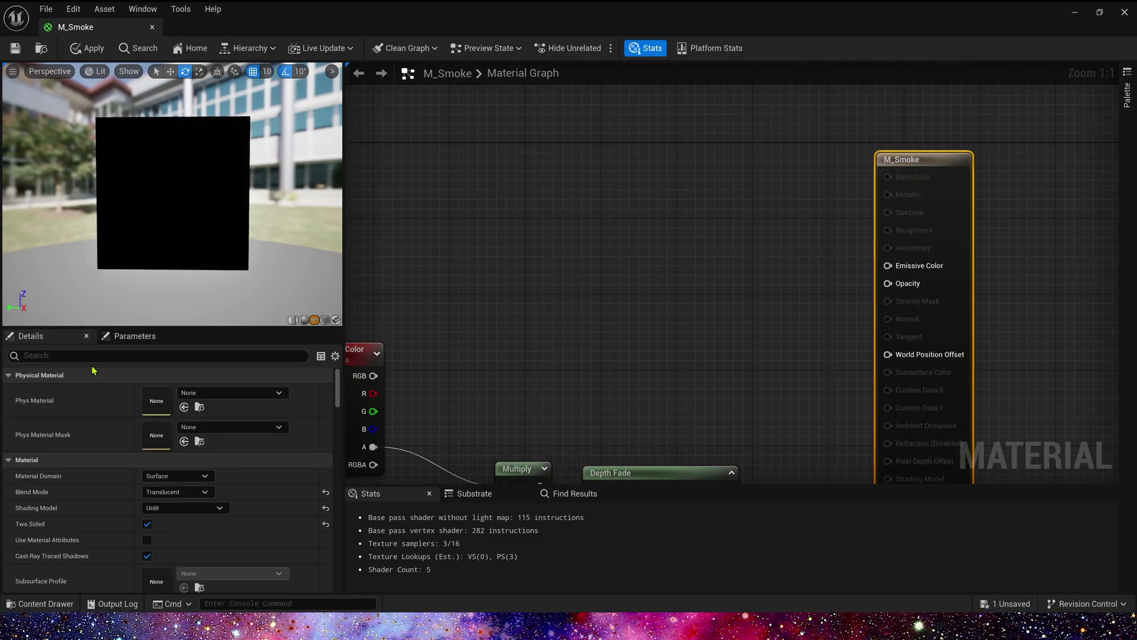
right_click_drag(635, 300, 544, 243)
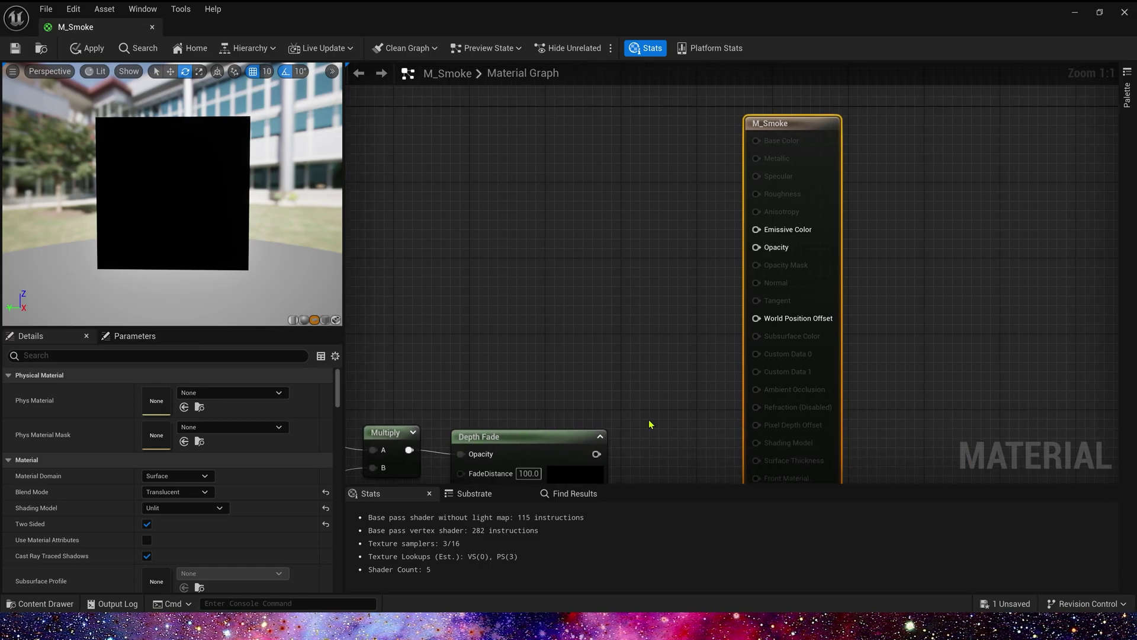
left_click_drag(659, 352, 756, 247)
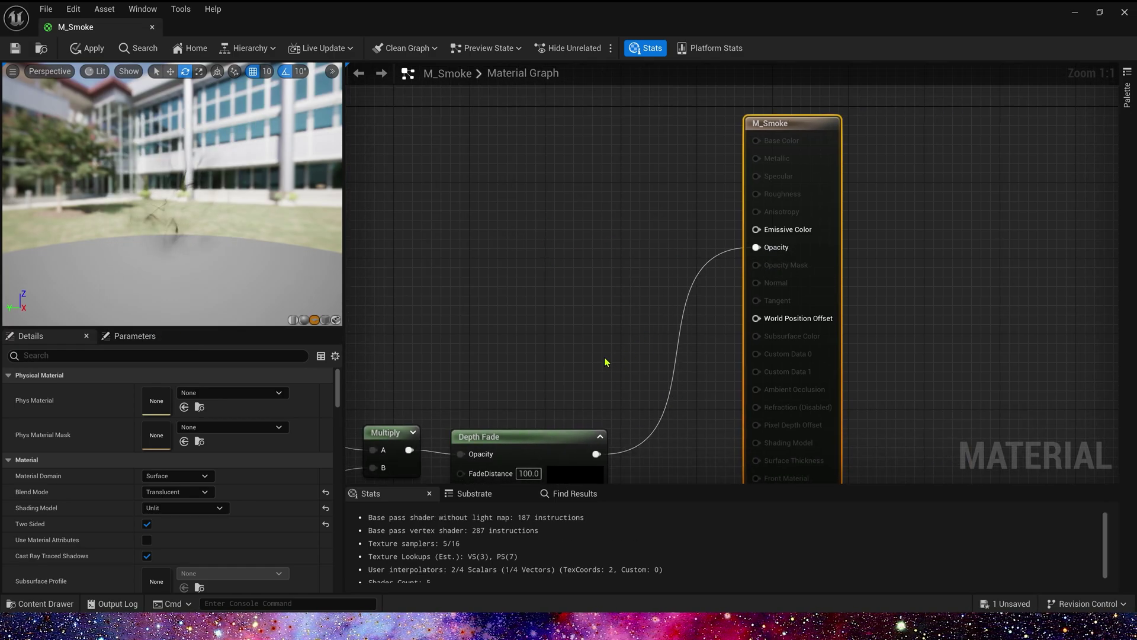
left_click_drag(129, 186, 180, 194)
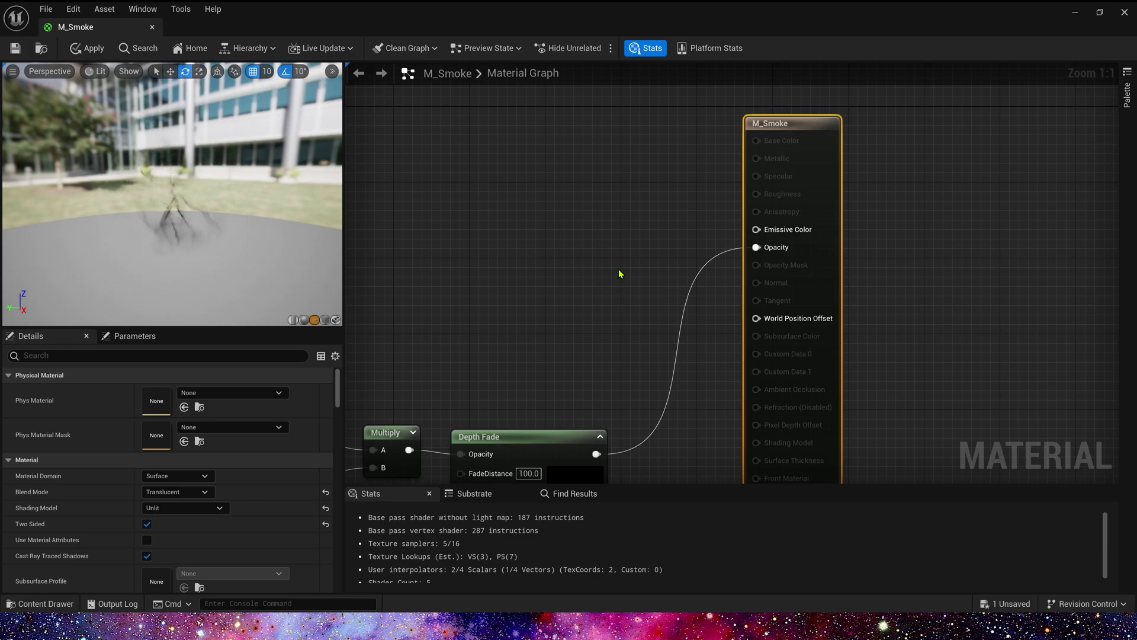
- Create a Lerp node with Depth Fade as its Alpha and connect its output to the material's Refraction input
right_click_drag(620, 273, 633, 345)
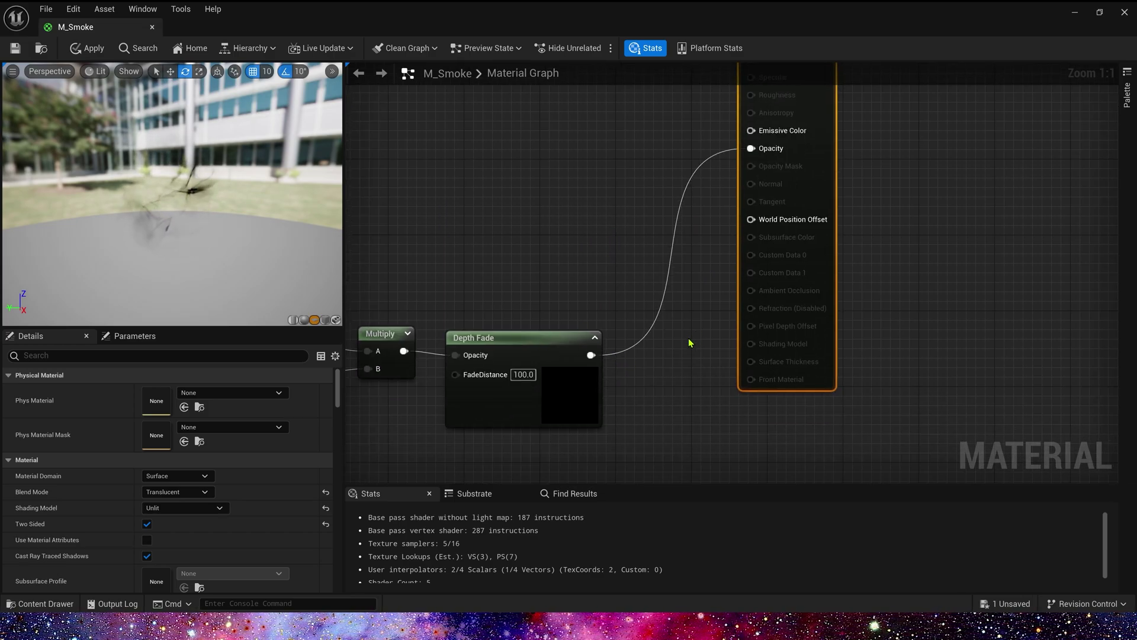
left_click_drag(591, 355, 685, 335)
right_click_drag(674, 372, 656, 391)
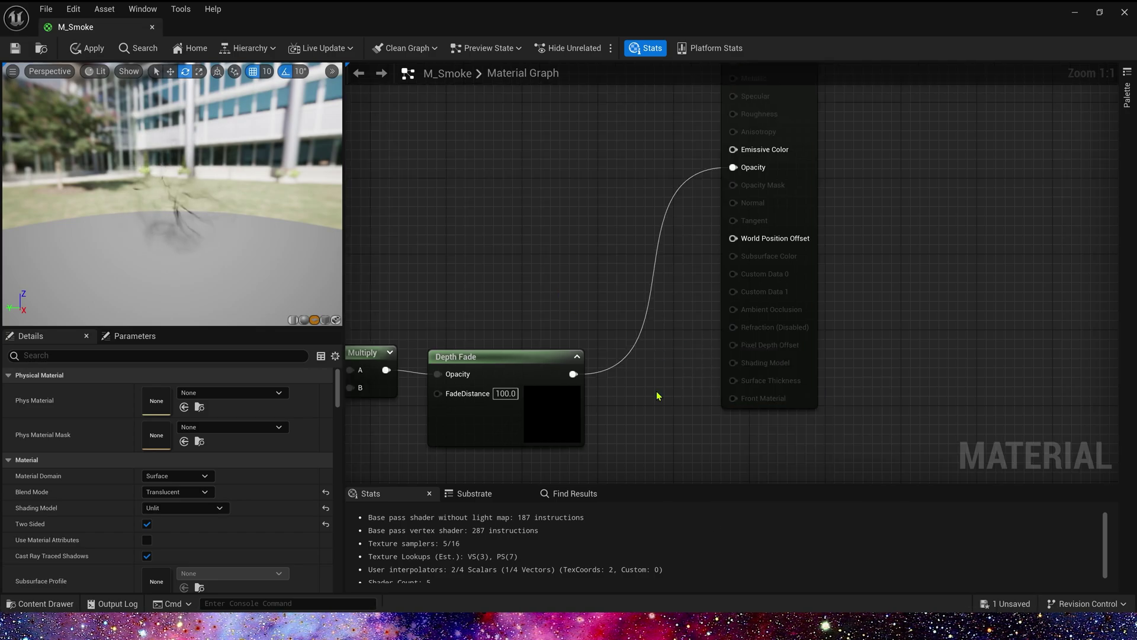
key("l")
left_click(656, 391)
left_click_drag(573, 374, 667, 459)
left_click_drag(727, 406, 756, 328)
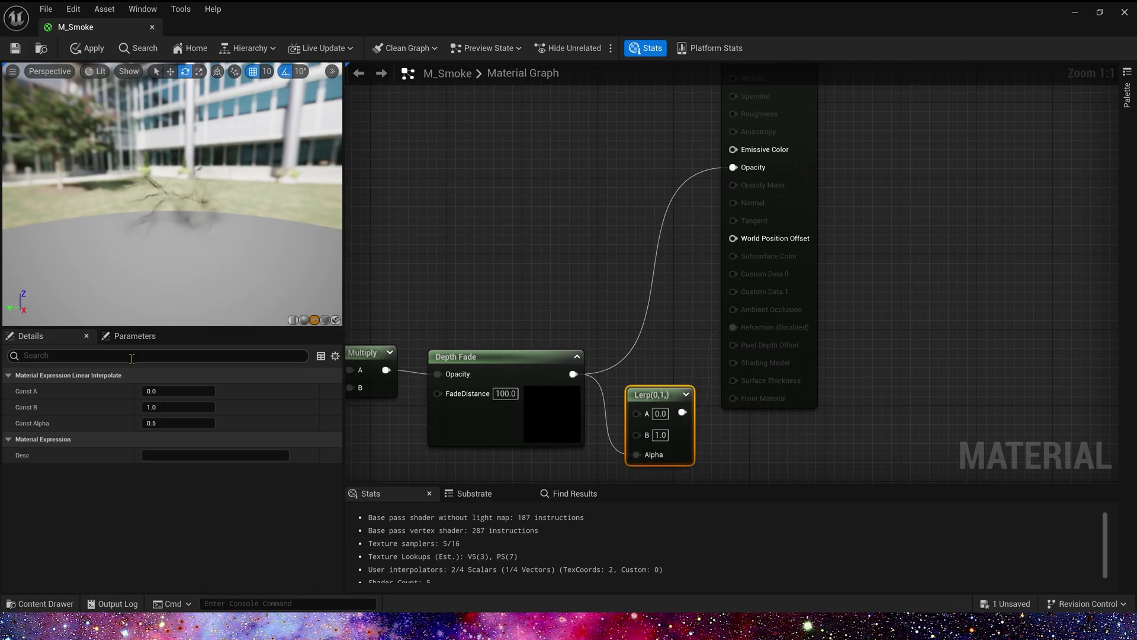
- Set the M_Smoke material's Refraction Method to Index Of Refraction and inspect the distortion in the preview
left_click(506, 258)
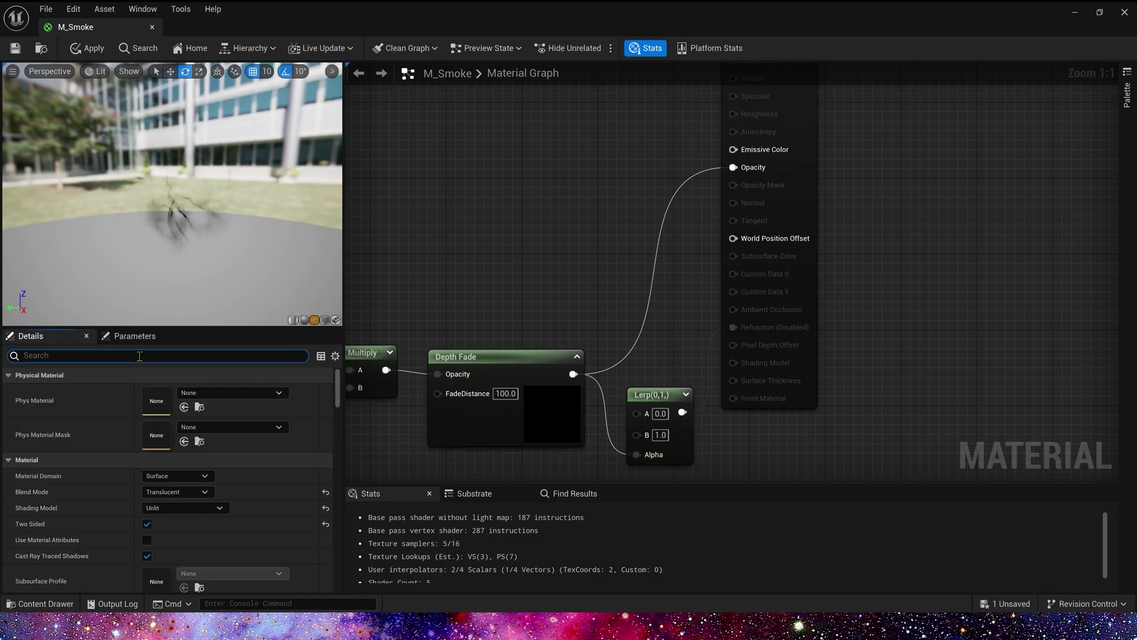
left_click(139, 356)
type("ref")
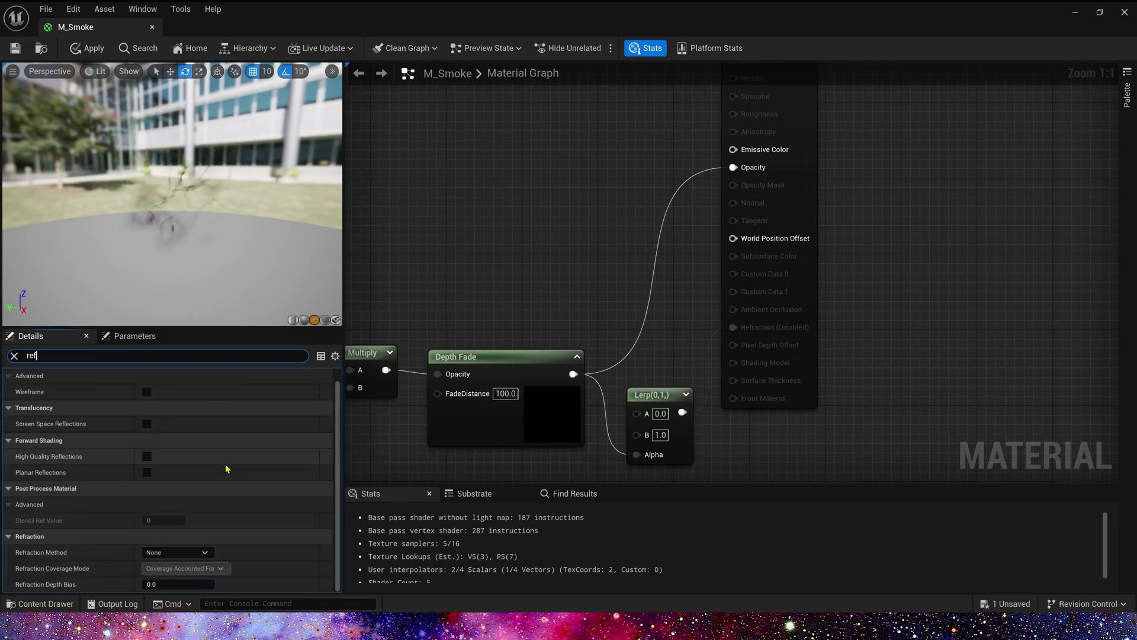
left_click(185, 553)
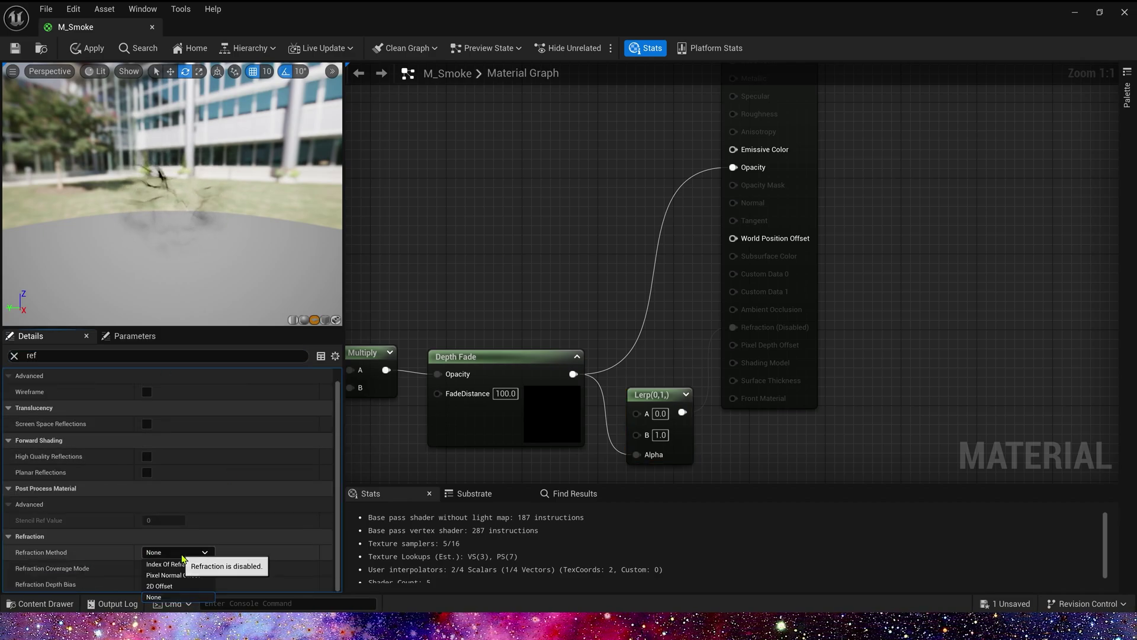
left_click(178, 564)
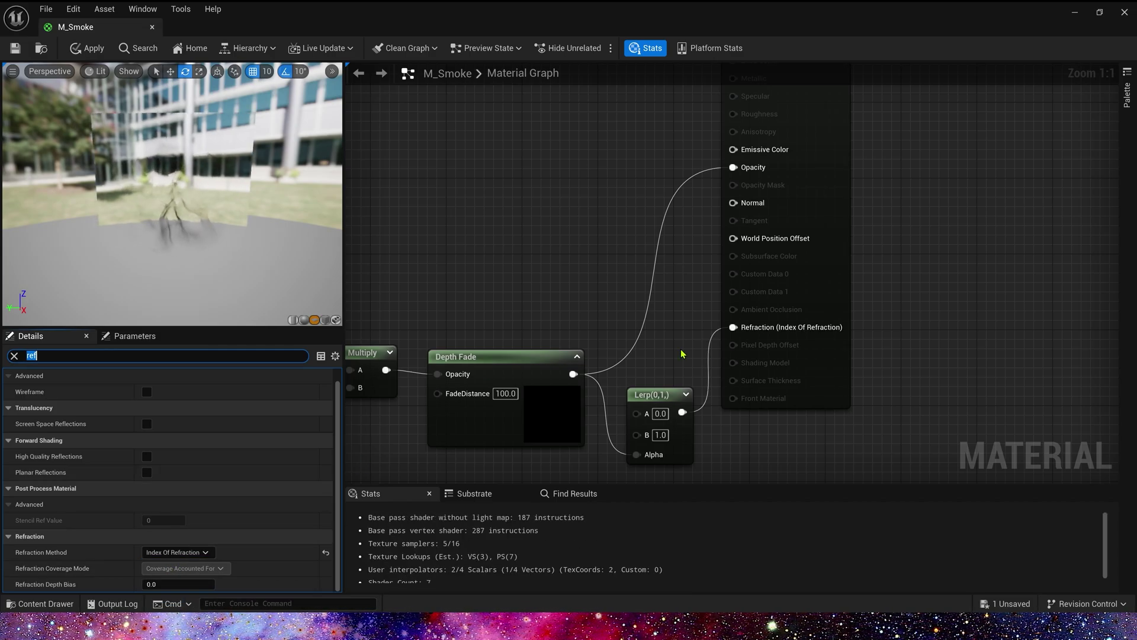
left_click_drag(261, 254, 261, 199)
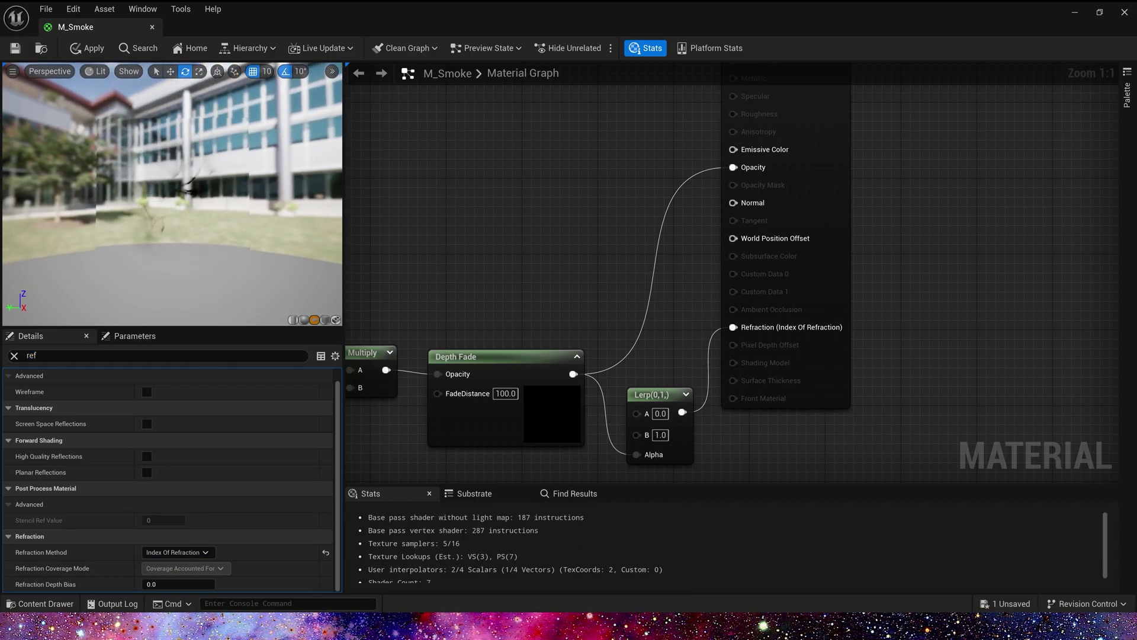
left_click_drag(187, 200, 171, 198)
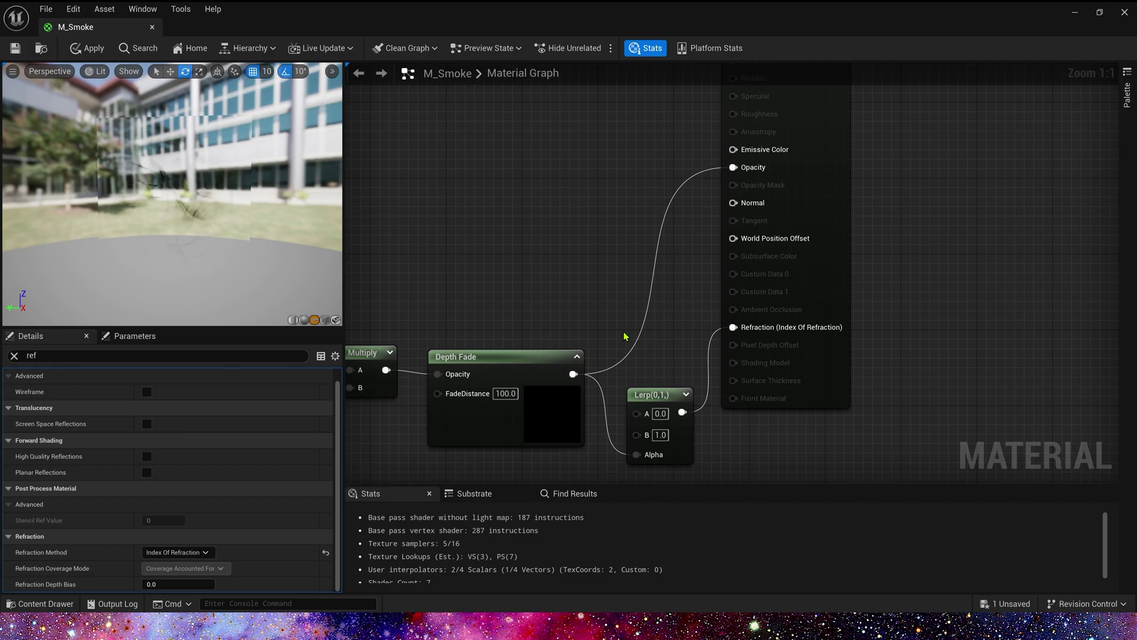
- Set the refraction Lerp's A value to 1 and B value to 1.05, and check the effect in the preview
right_click_drag(636, 386, 636, 302)
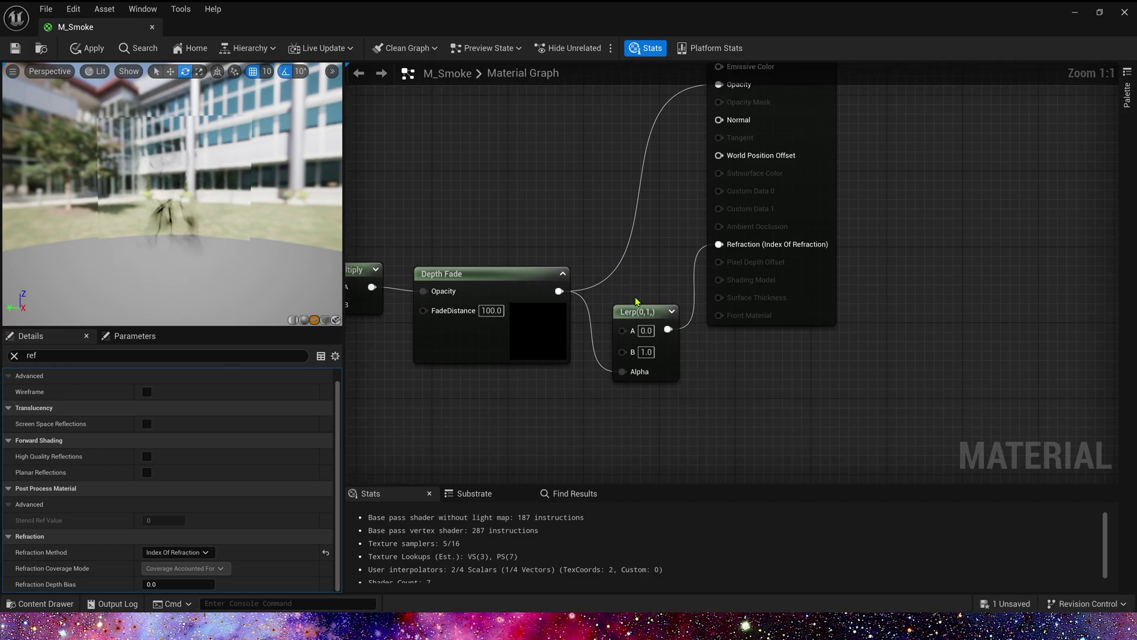
type("1")
left_click(646, 352)
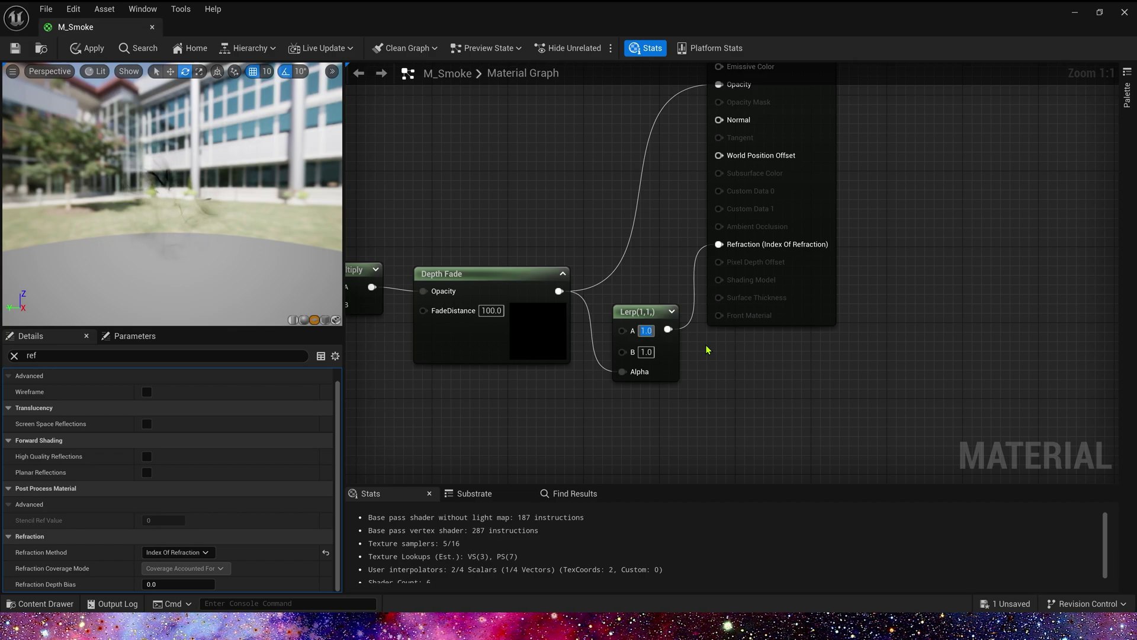
key("Return")
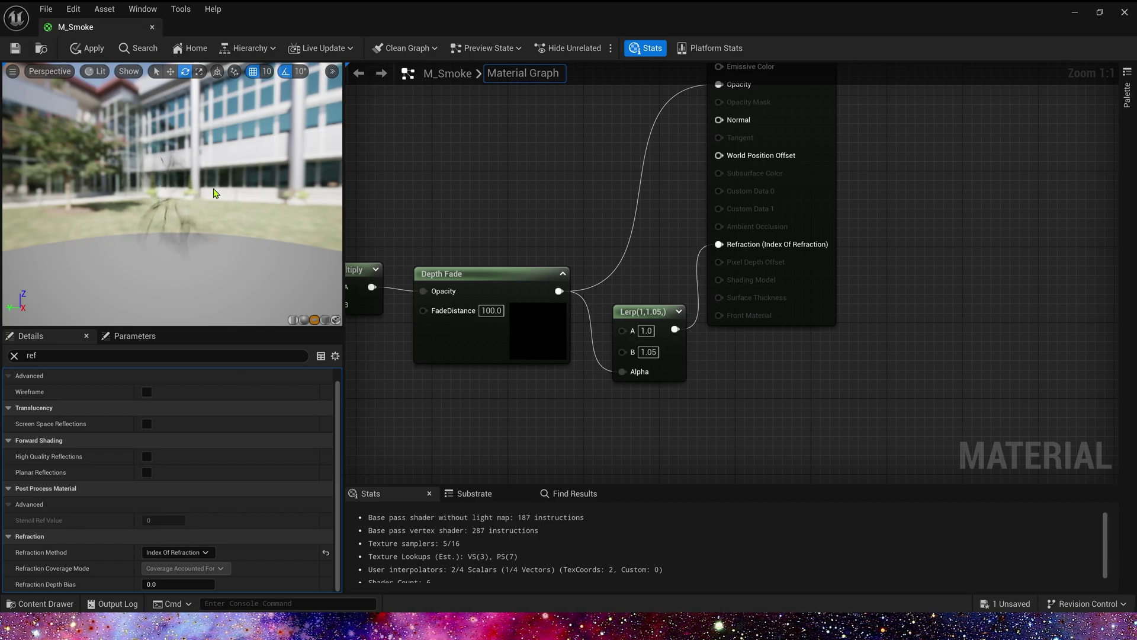
left_click_drag(215, 193, 308, 181)
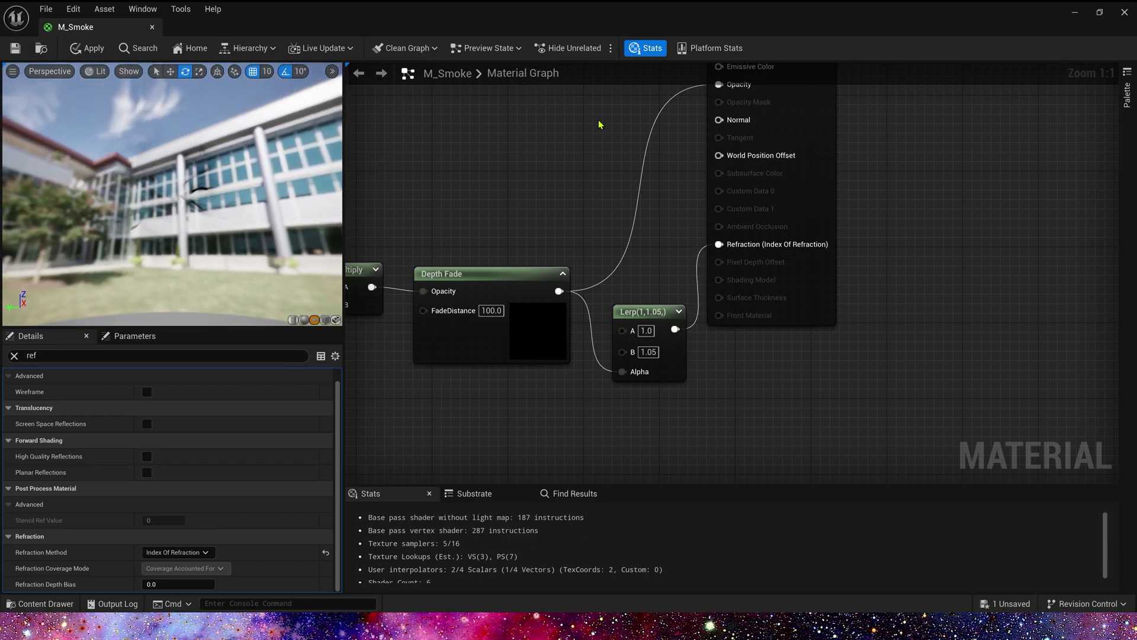
- Create a Constant node with value 1, connect it to the material's Normal input, and inspect the smoke preview against the sky
right_click_drag(598, 124, 594, 165)
key("1")
left_click(566, 146)
left_click_drag(634, 173, 730, 166)
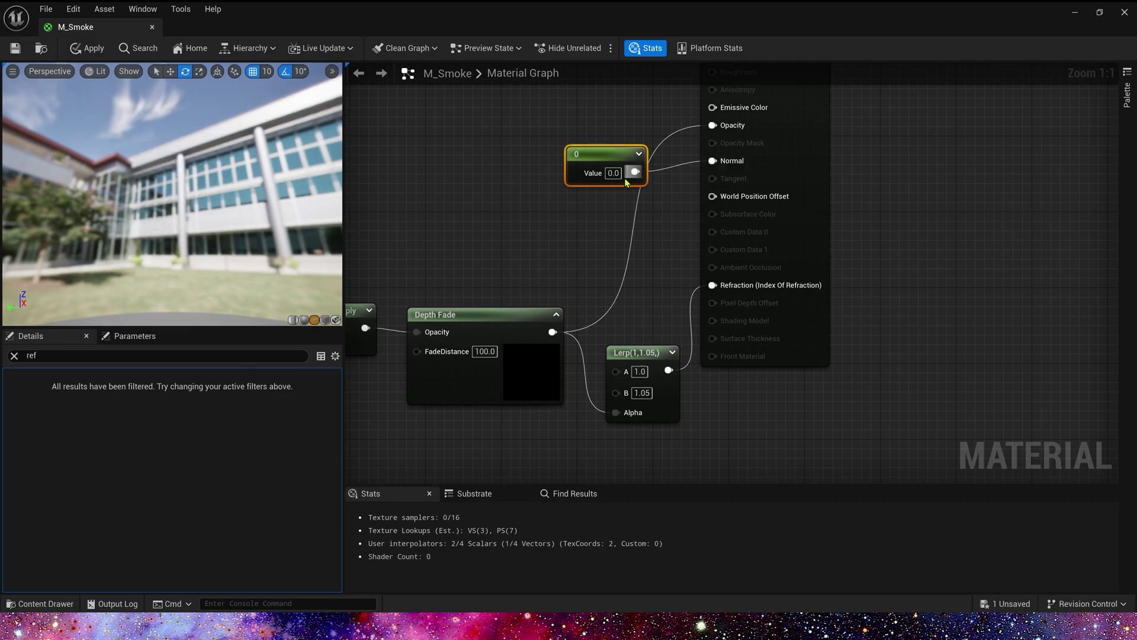
left_click(614, 173)
type("1")
key("Return")
left_click_drag(196, 201, 189, 172)
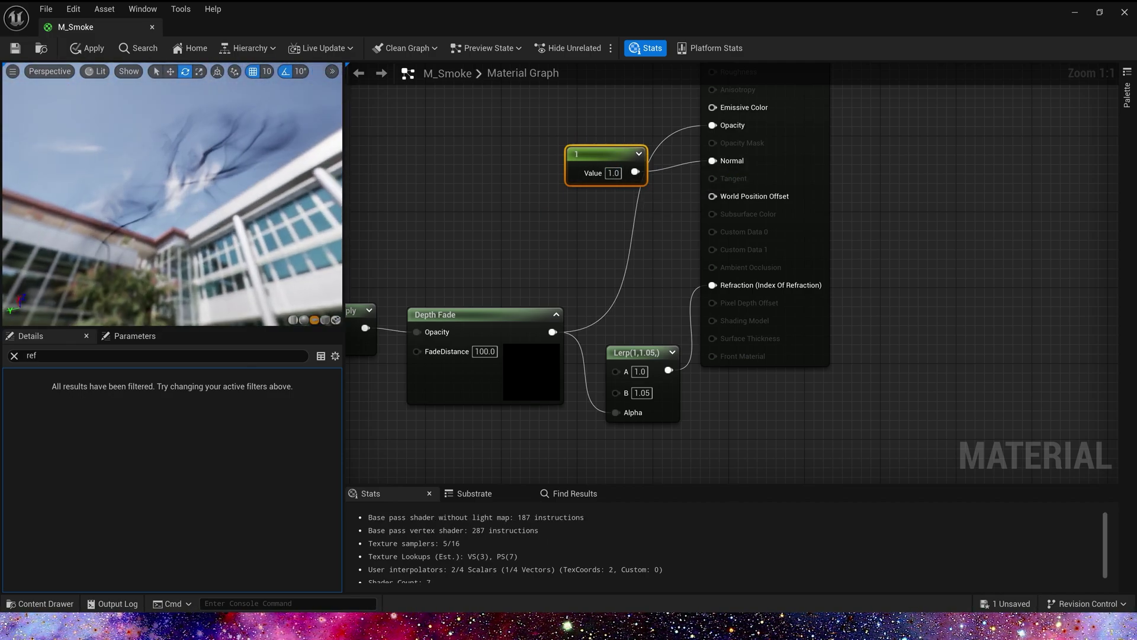
left_click_drag(159, 249, 176, 252)
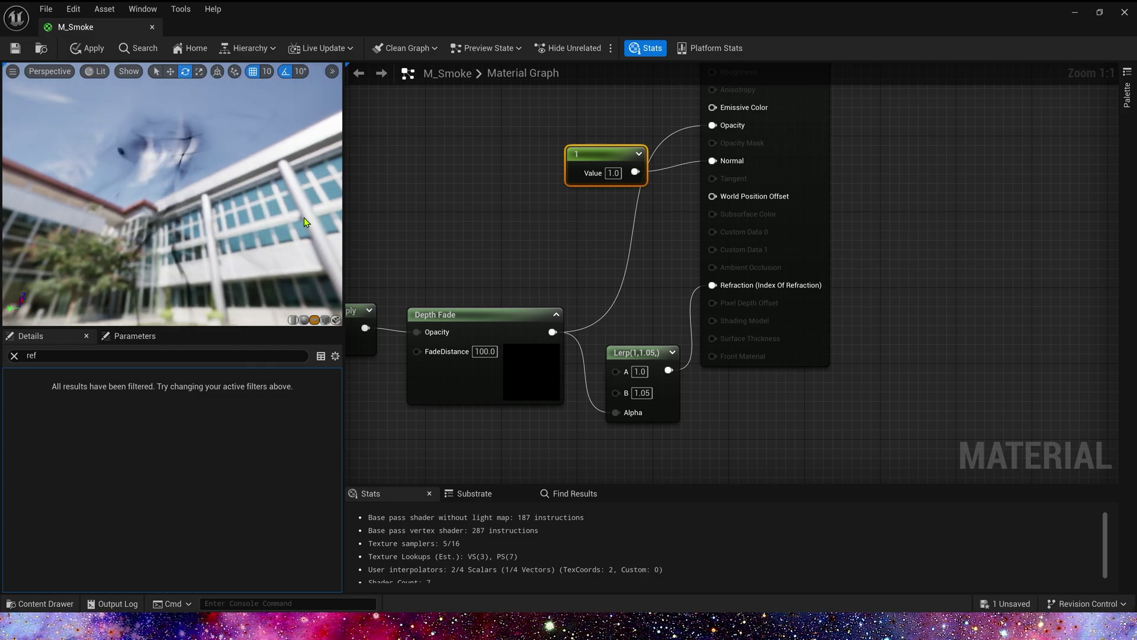
- Move the Particle Color node well above the opacity chain to free space for the color nodes
scroll(597, 246, "down", 3)
scroll(536, 207, "down", 1)
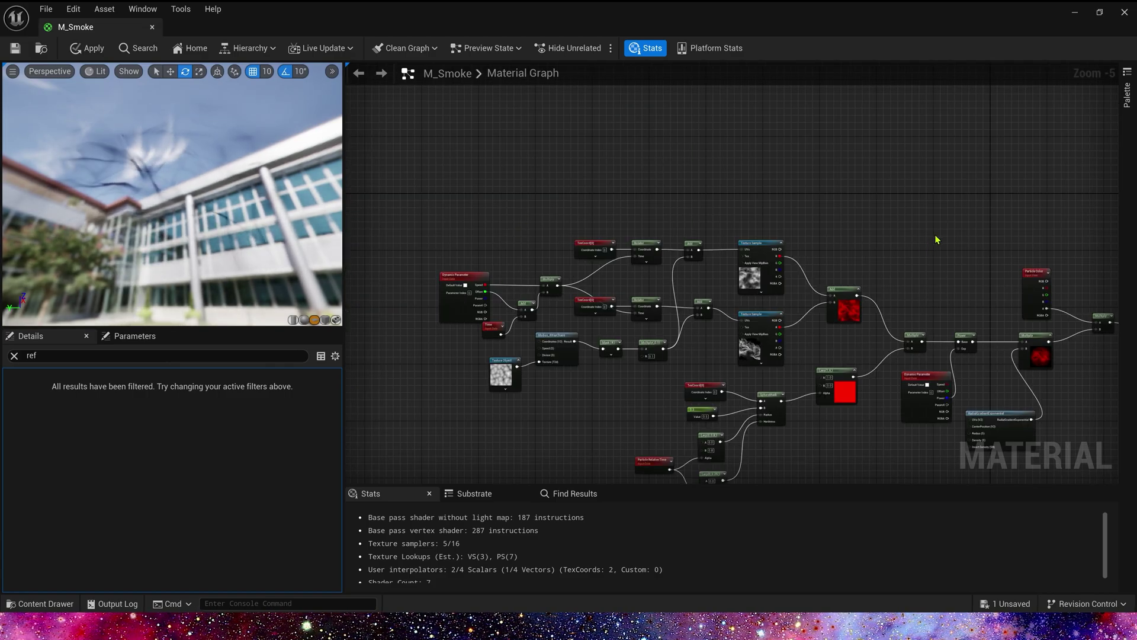
right_click_drag(956, 221, 663, 218)
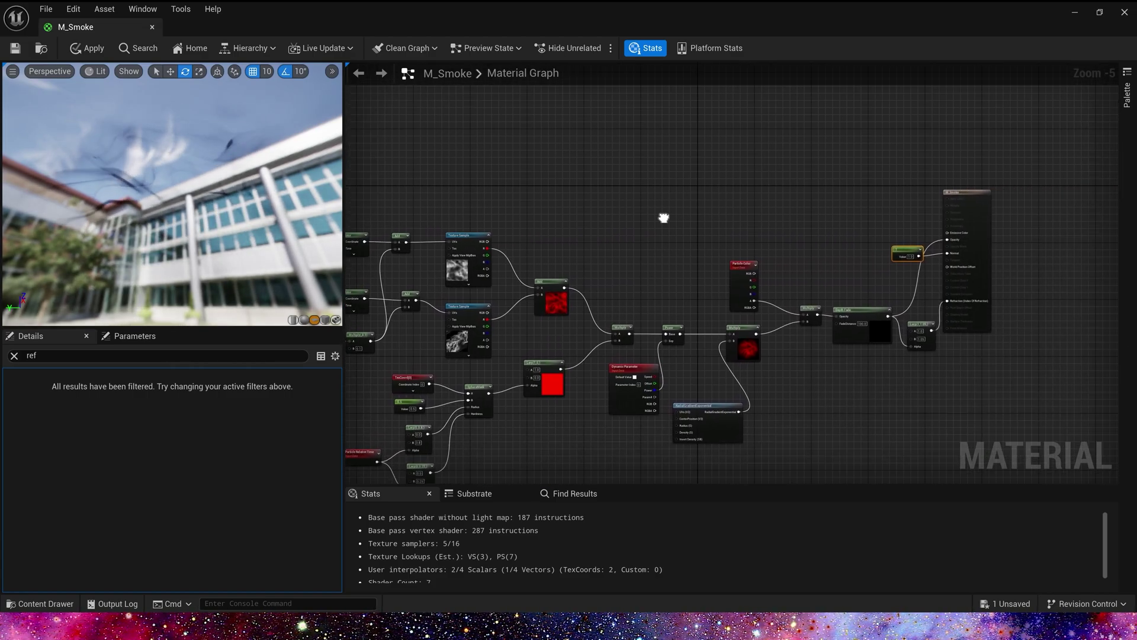
scroll(770, 198, "up", 3)
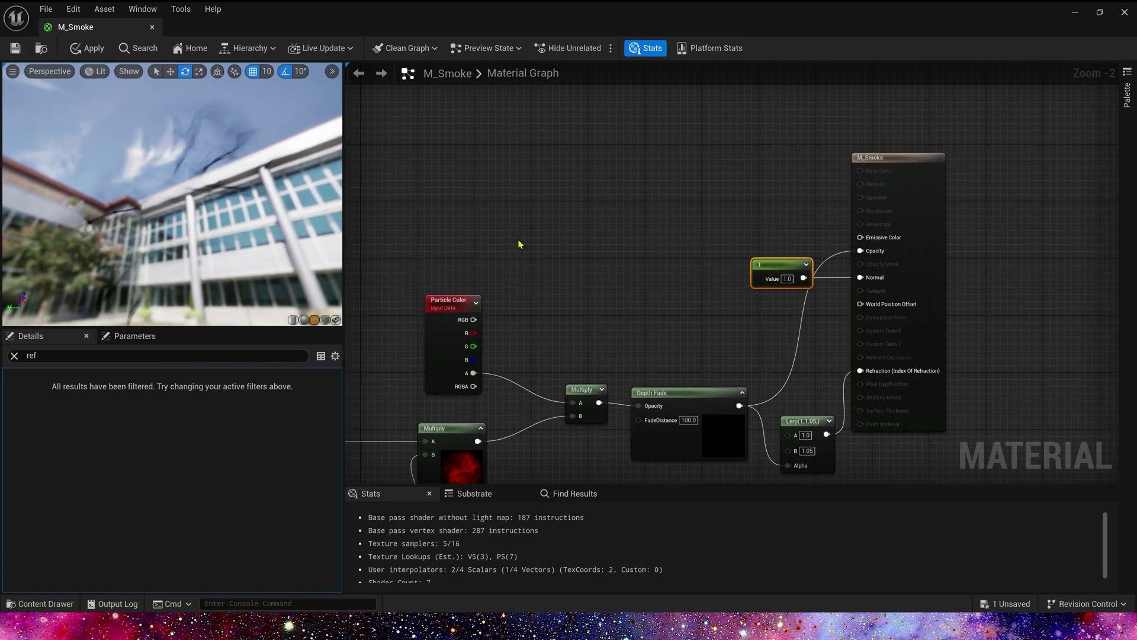
left_click_drag(446, 300, 373, 164)
right_click_drag(438, 148, 576, 198)
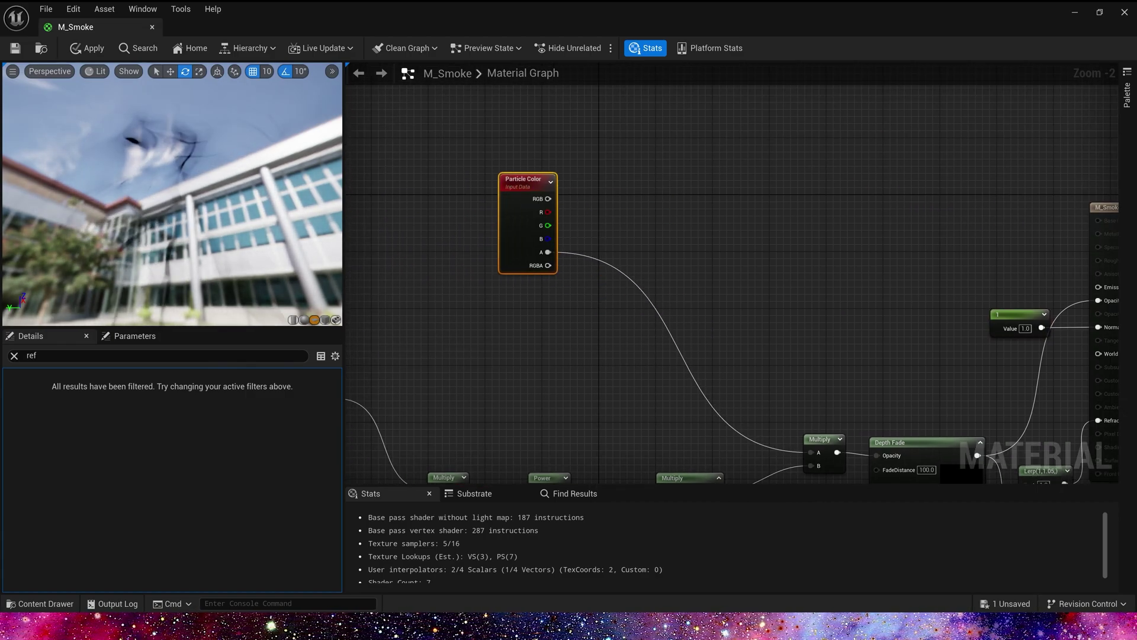
- Create a Multiply node beside Particle Color and connect the Particle Color RGB output to its B input
right_click_drag(706, 158, 709, 187)
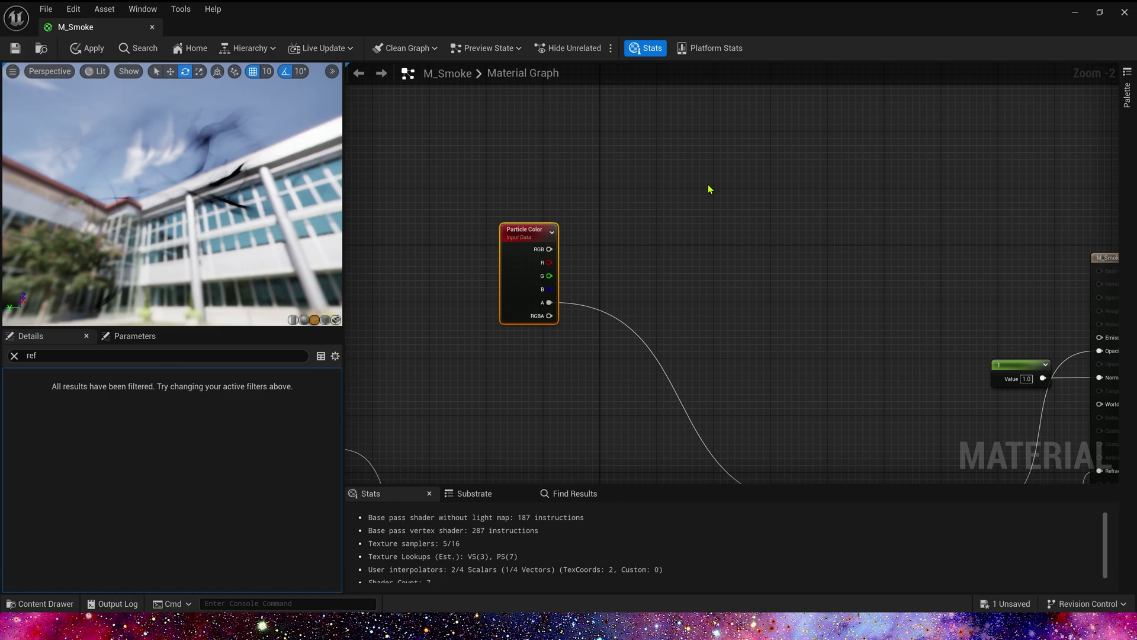
left_click(704, 143)
left_click_drag(549, 249, 707, 173)
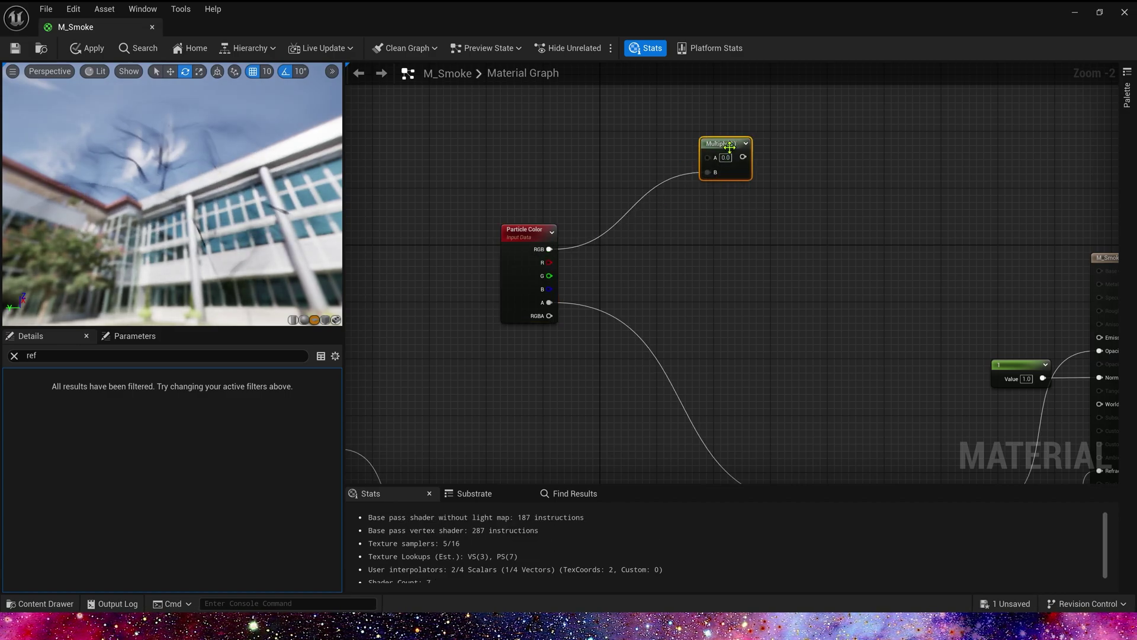
- Create a Constant3Vector node, color it magenta (1.0, 0.0, 0.405966), and connect it to the A input of the Particle Color RGB Multiply
right_click_drag(583, 110, 594, 167)
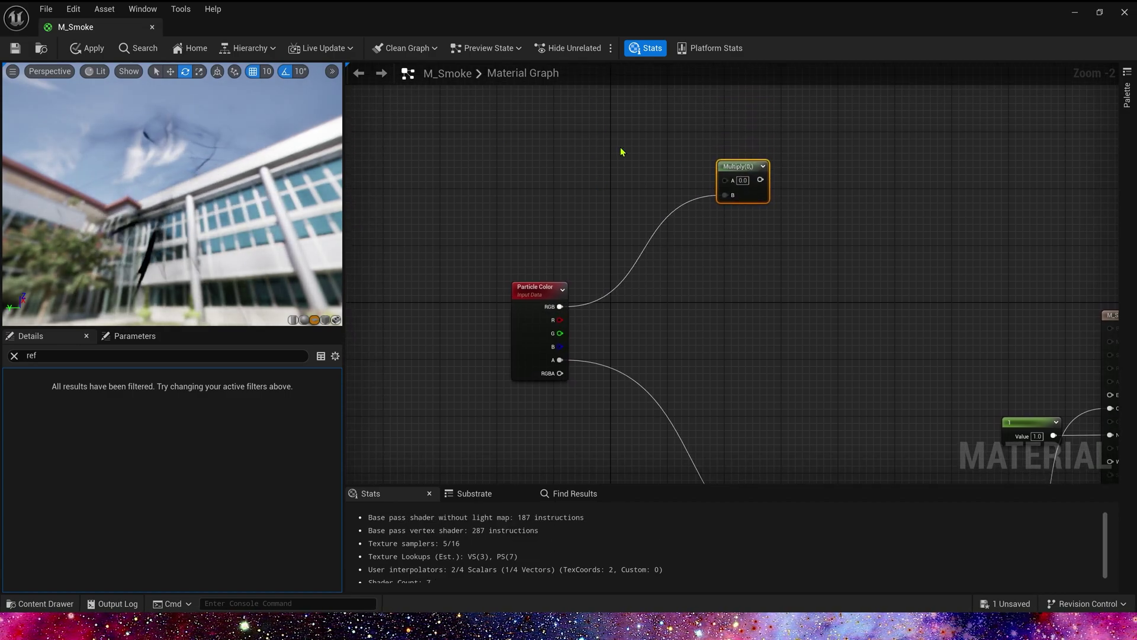
key("3")
left_click(601, 118)
left_click_drag(604, 117, 555, 108)
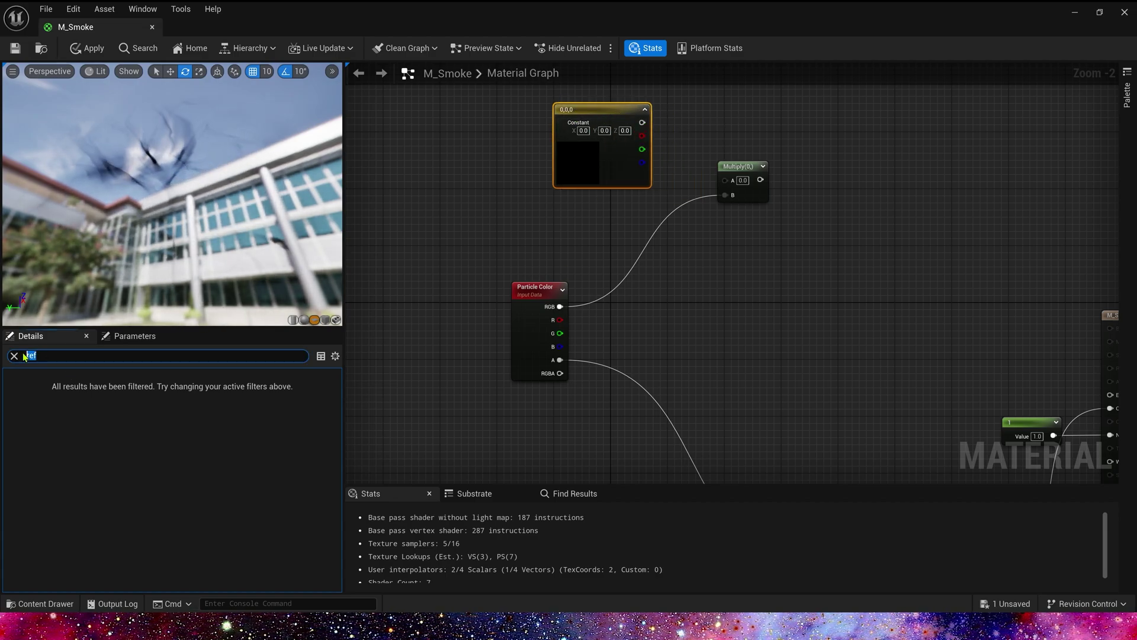
key("BackSpace")
left_click(573, 156)
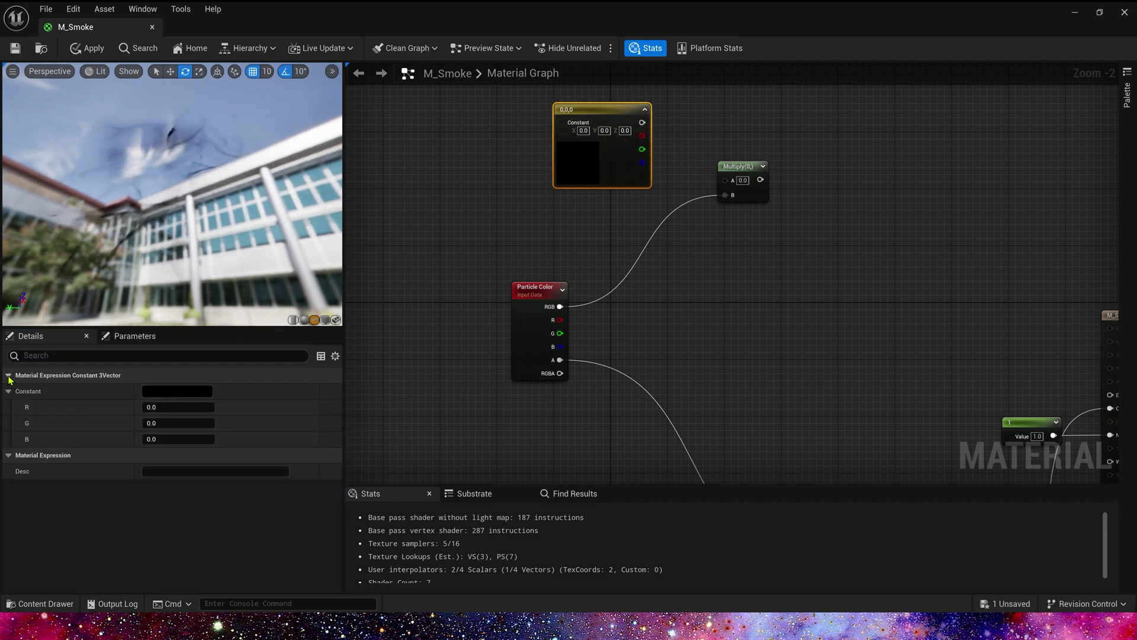
left_click(155, 396)
mouse_move(213, 355)
left_mouse_down()
mouse_move(258, 356)
mouse_move(285, 374)
left_mouse_up()
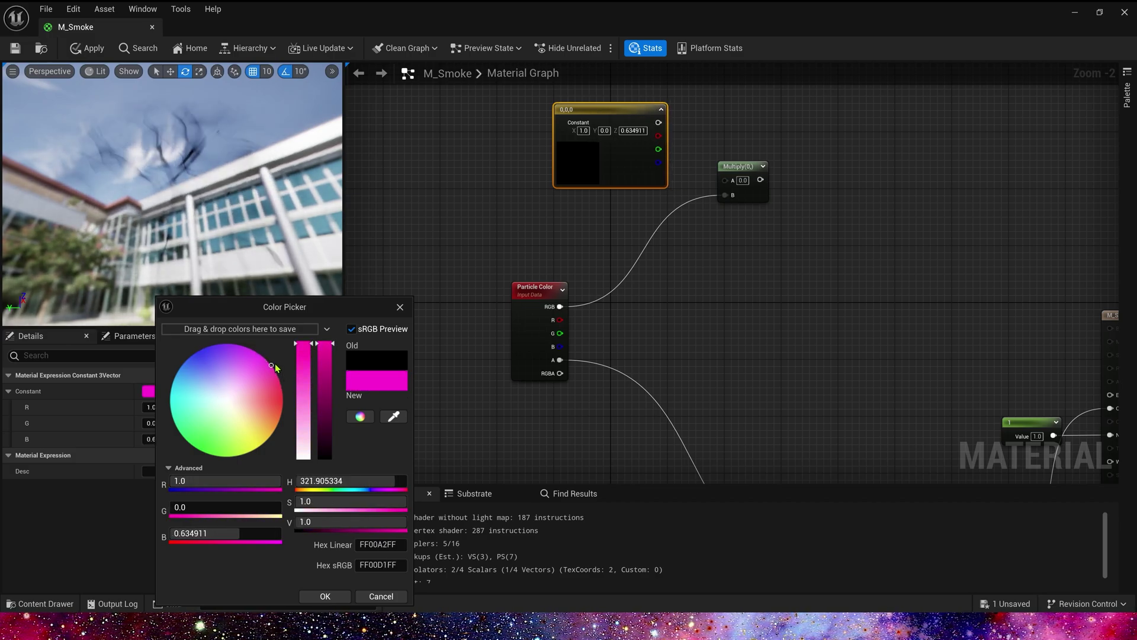
left_click(335, 595)
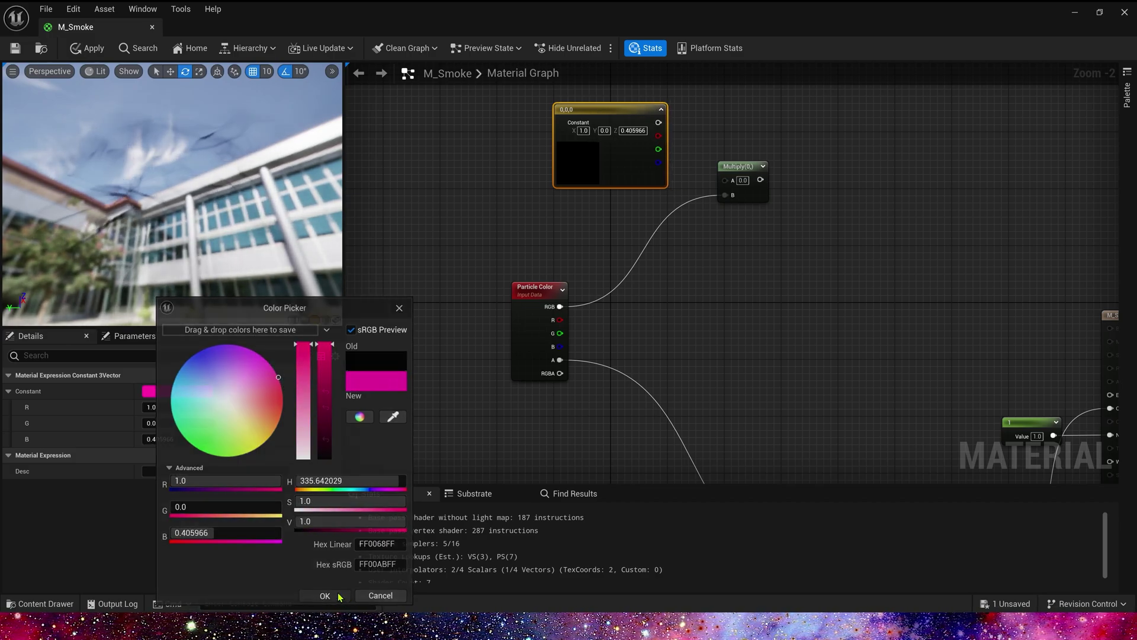
left_click(737, 124)
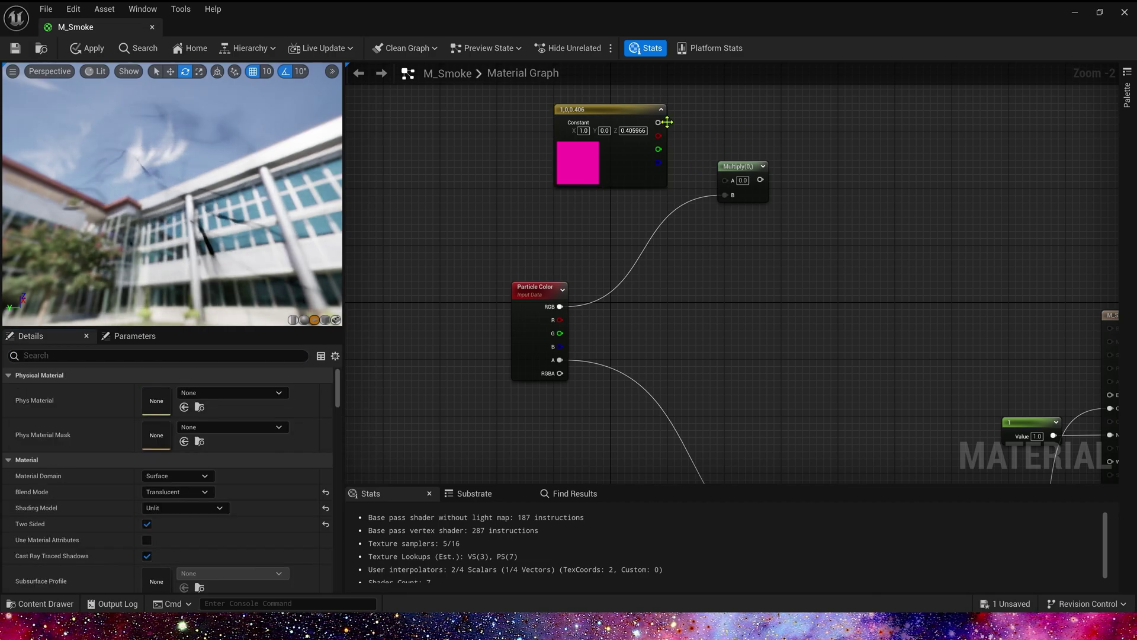
left_click_drag(658, 123, 726, 180)
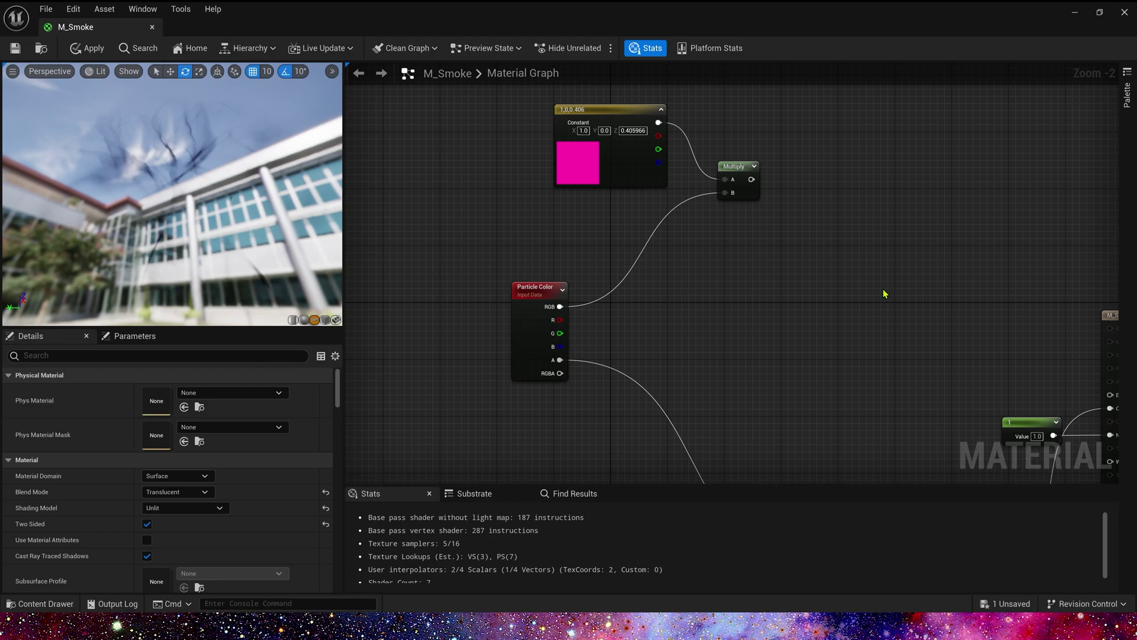
- Feed the magenta Multiply into A of a new Lerp, and add a second Multiply with Particle Color RGB in its B input
left_click(861, 209)
left_click_drag(868, 227, 751, 180)
left_click(751, 180)
key("ctrl+v")
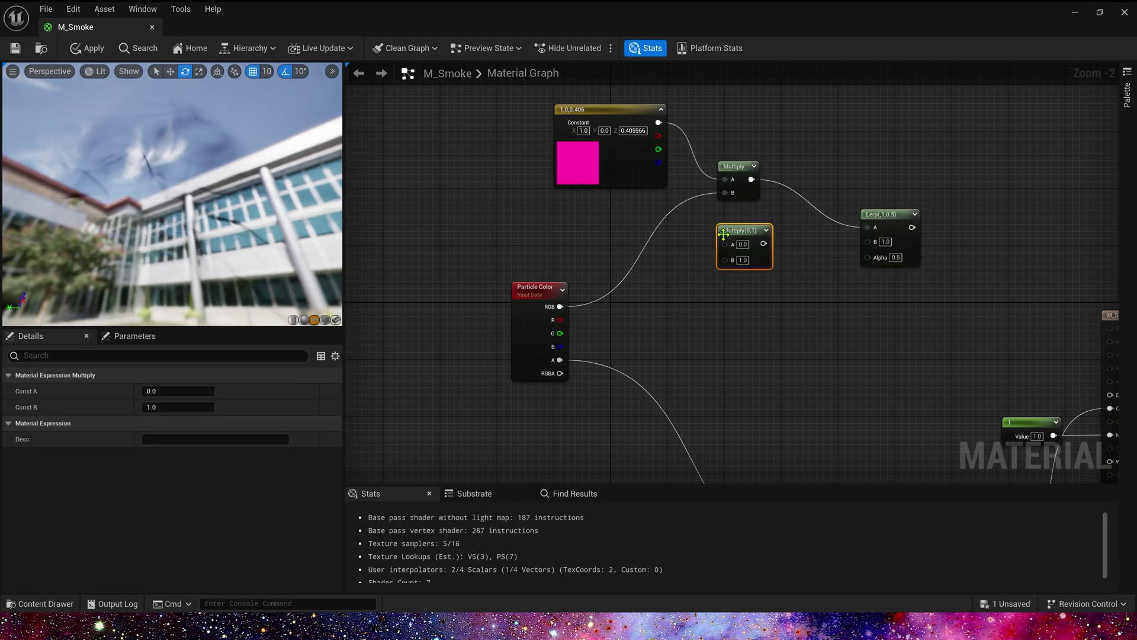
left_click_drag(726, 265, 726, 264)
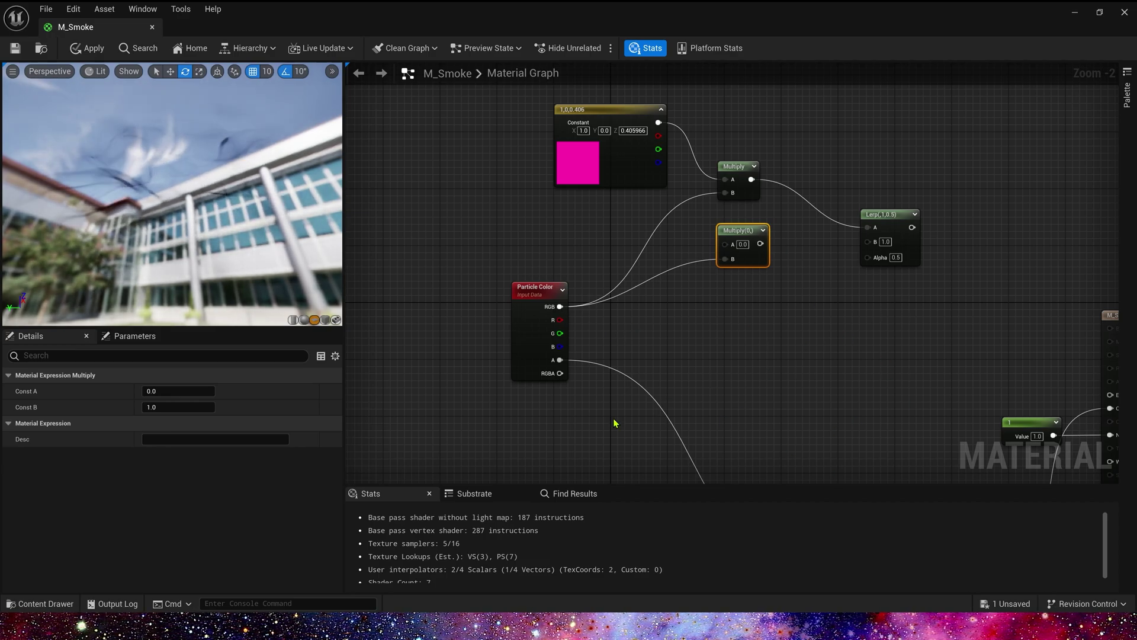
- Duplicate the magenta constant, recolor the copy cyan (0.001901, 0.69648, 1.0), and feed it through the second Multiply into the color Lerp's B input
left_click(629, 182)
key("ctrl+c")
key("ctrl+v")
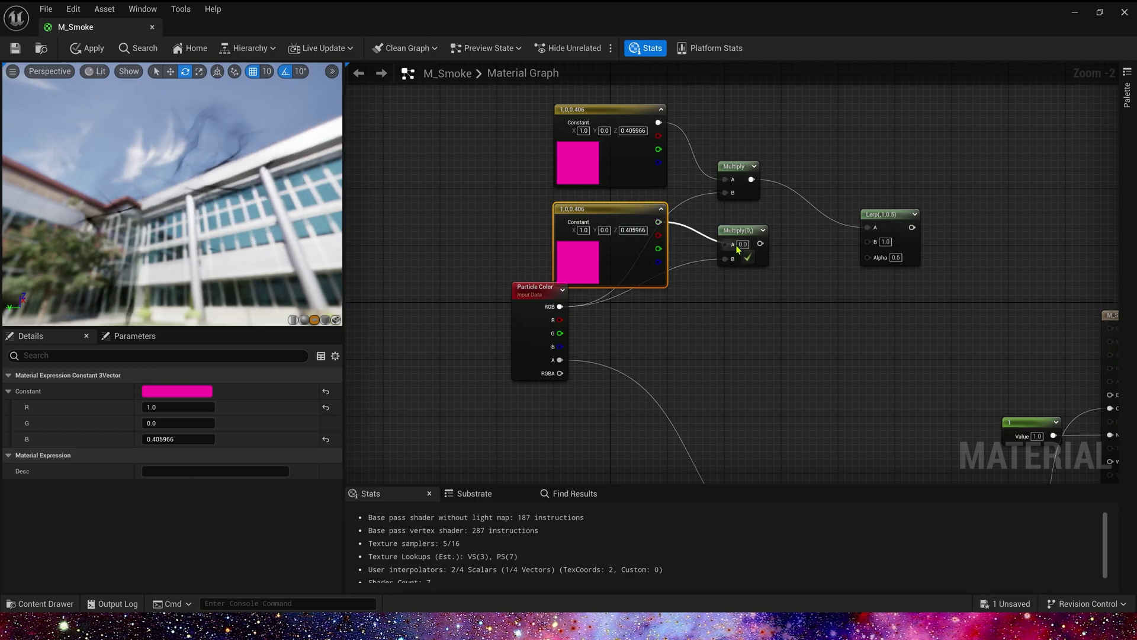
left_click(177, 391)
left_click_drag(279, 409, 205, 382)
left_click(357, 595)
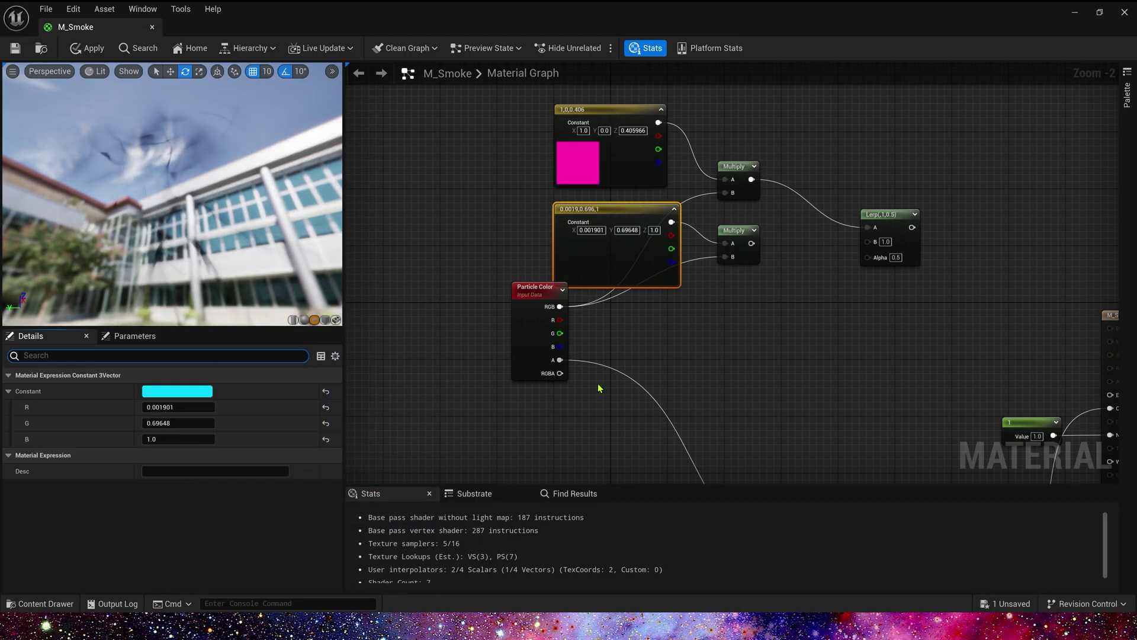
left_click_drag(885, 248, 886, 243)
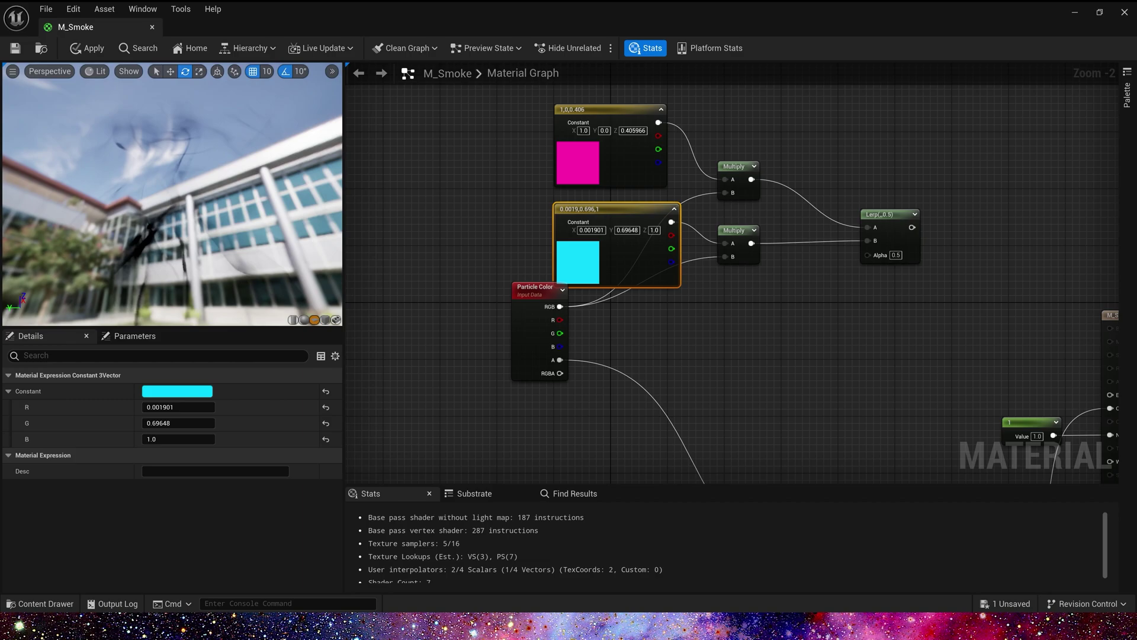
- Create a Power node with the existing Power output as Base, set its exponent to 4, and expand its preview
right_click_drag(820, 399, 805, 147)
scroll(566, 272, "down", 2)
right_click_drag(562, 273, 671, 169)
scroll(670, 169, "up", 3)
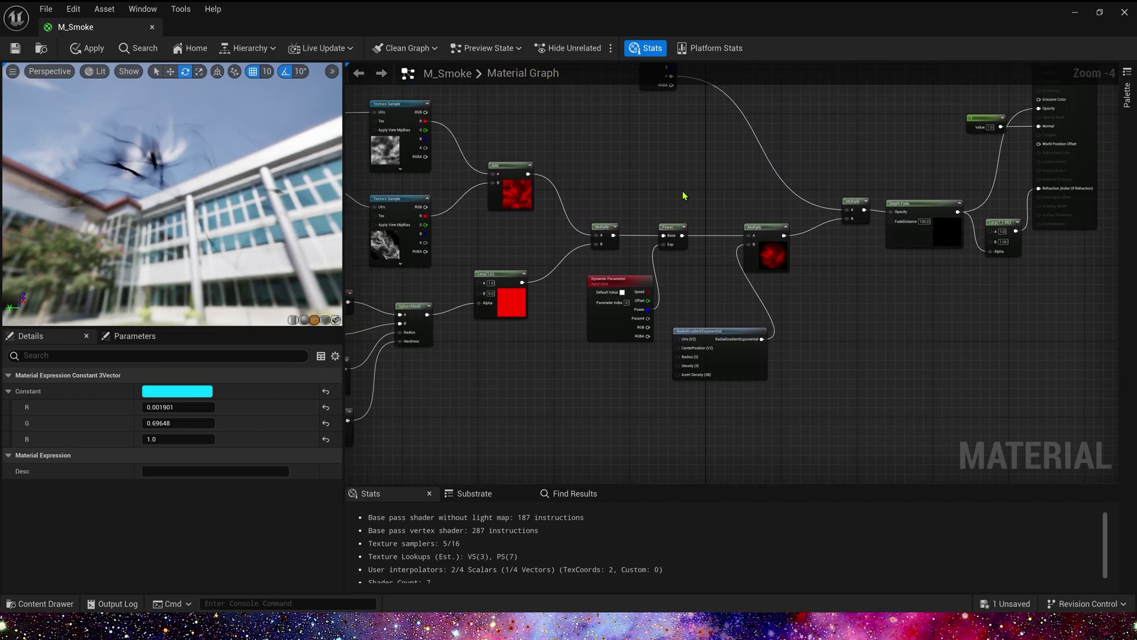
right_click_drag(739, 174, 671, 275)
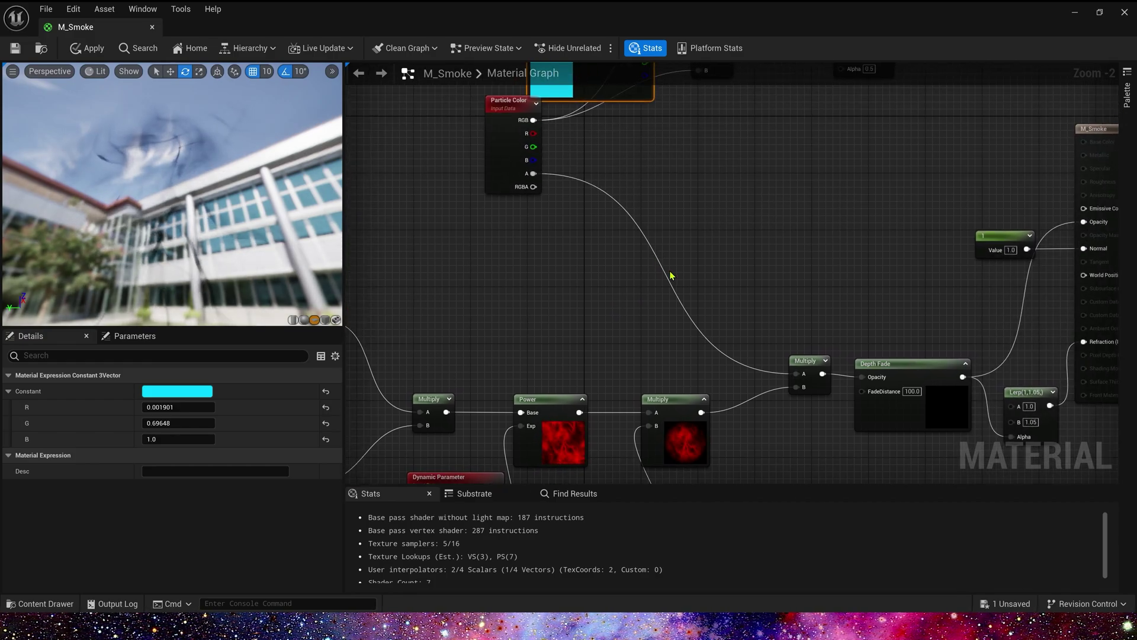
key("e")
left_click(726, 182)
left_click_drag(582, 416, 761, 179)
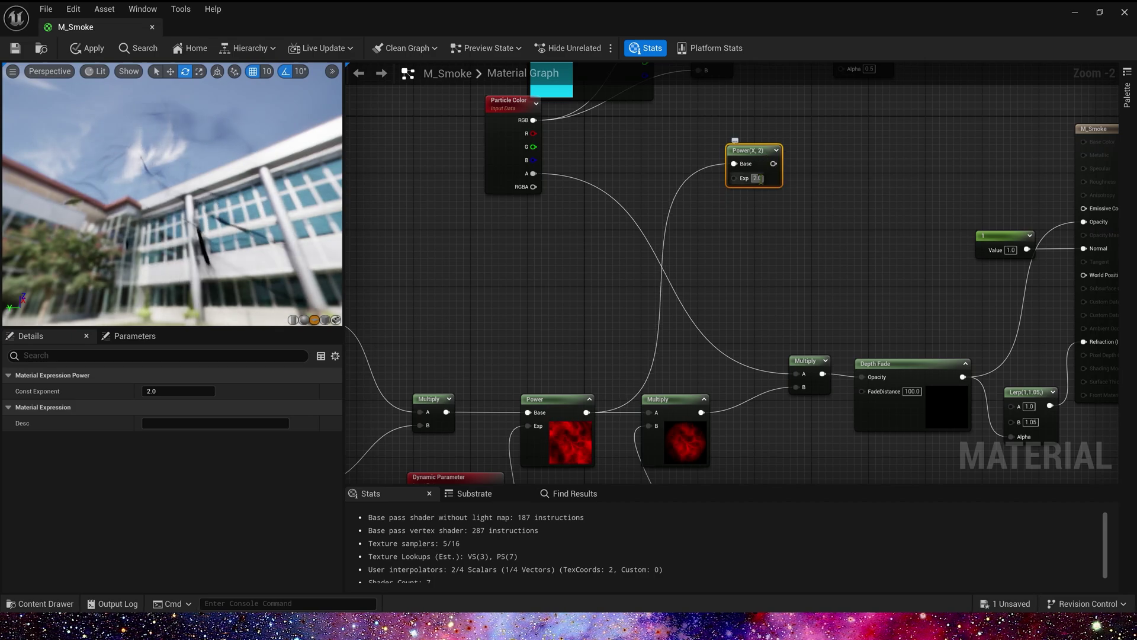
left_click(776, 150)
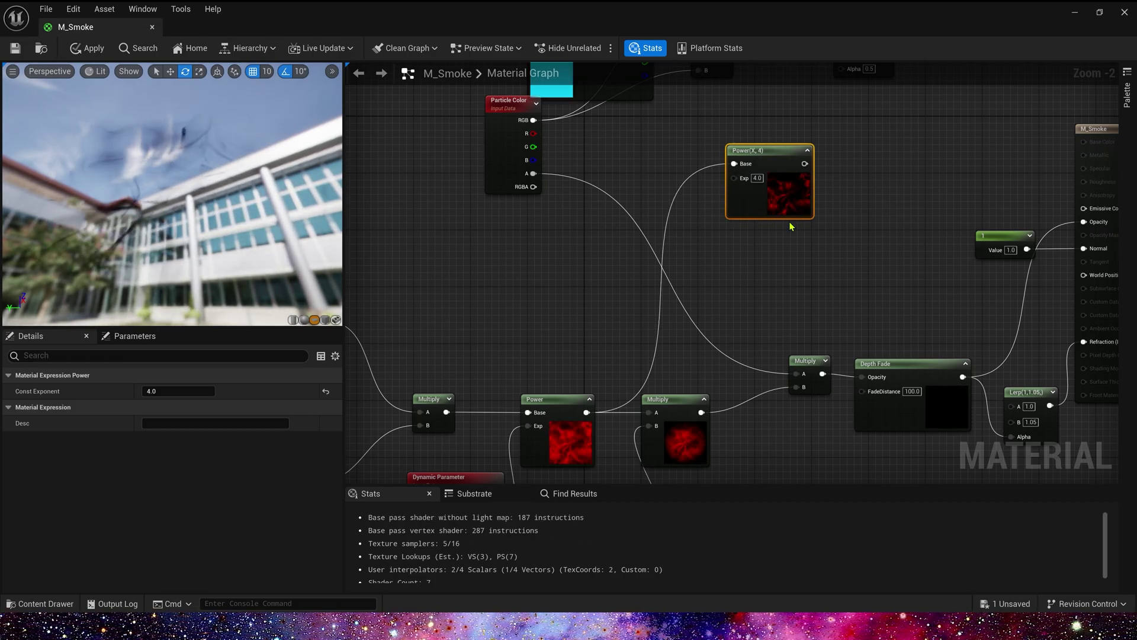
- Run the exponent-4 Power output through a new Saturate node into the color Lerp's Alpha, and expand the Lerp's preview
right_click_drag(791, 226, 723, 333)
left_click_drag(739, 270, 807, 271)
type("sa")
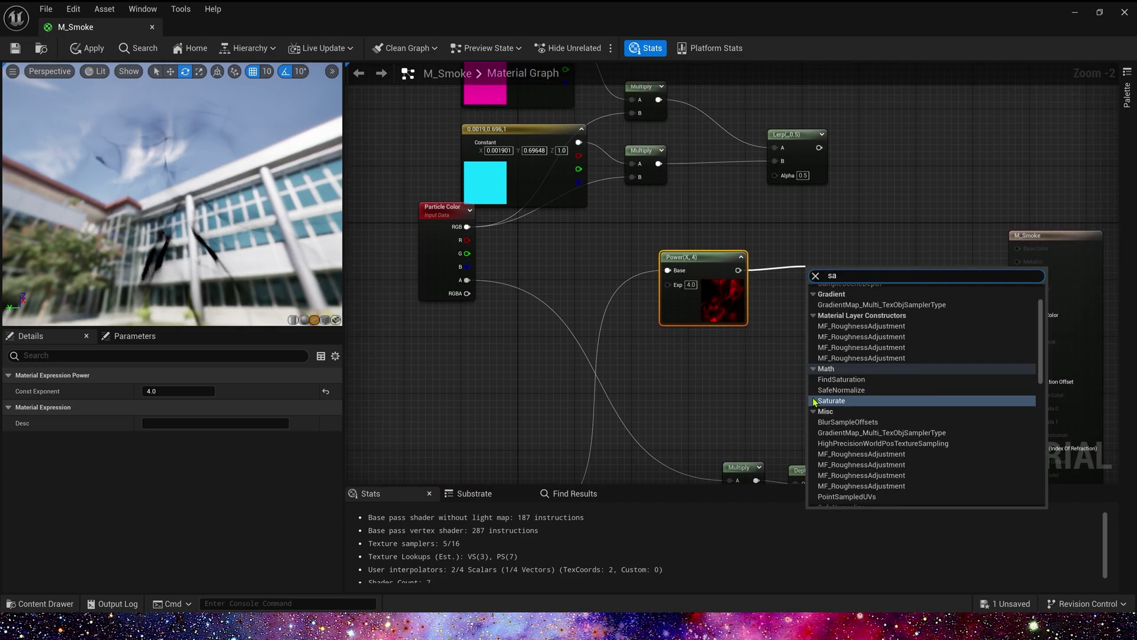
left_click(814, 401)
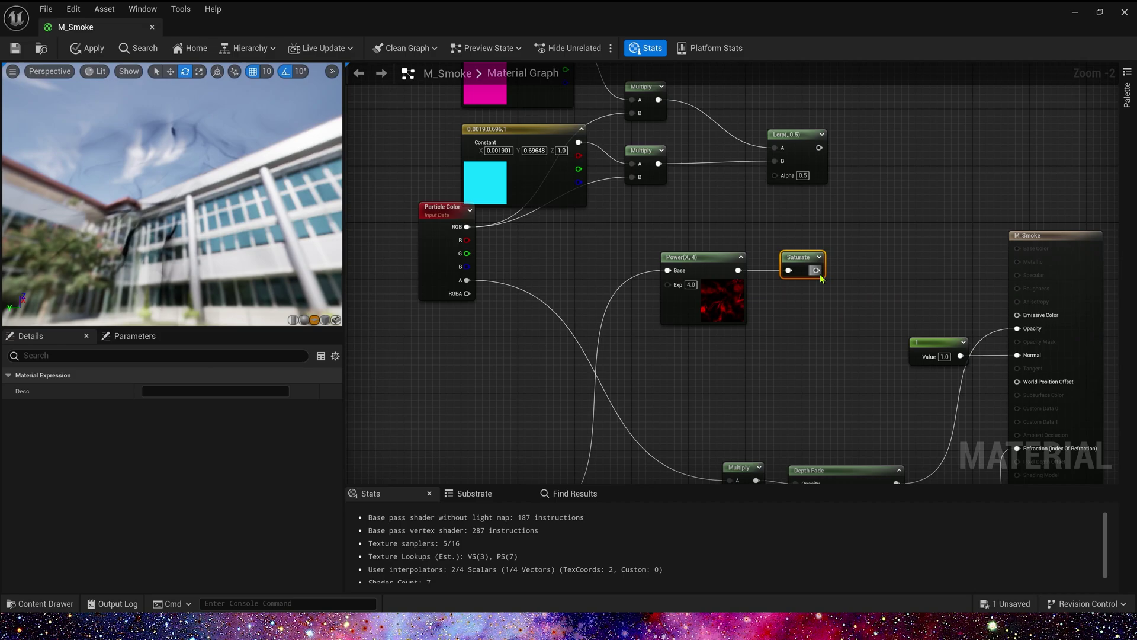
left_click_drag(817, 270, 776, 175)
left_click(810, 138)
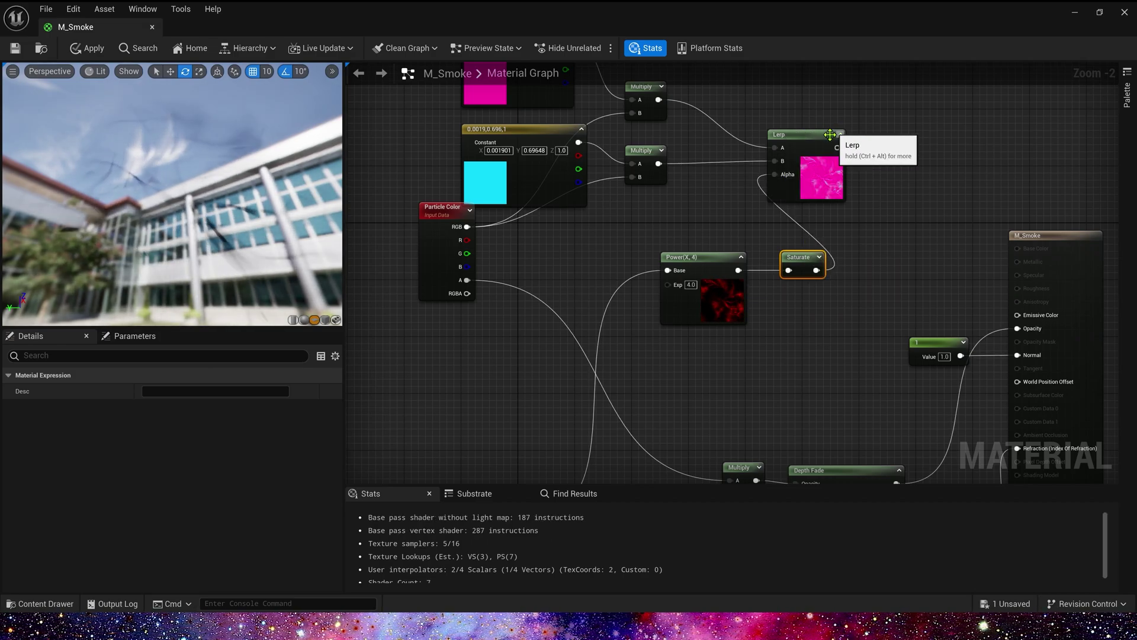
- Space out the color Lerp from the Power and Saturate nodes that drive its Alpha
left_click_drag(823, 140, 864, 142)
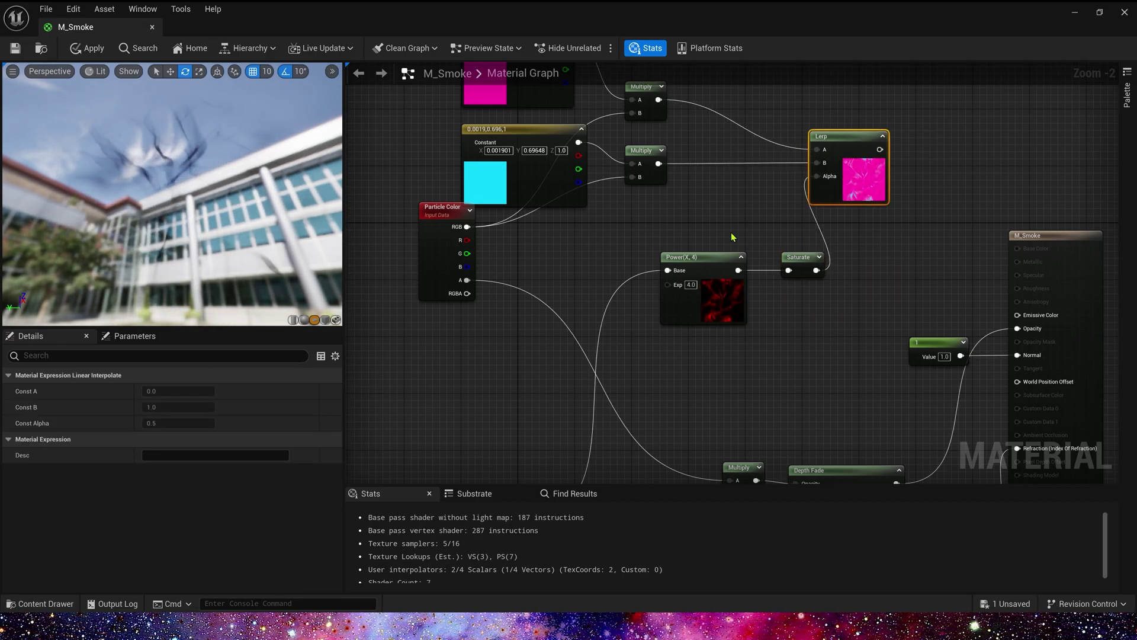
left_click_drag(815, 301, 814, 302)
left_click_drag(799, 257, 779, 258)
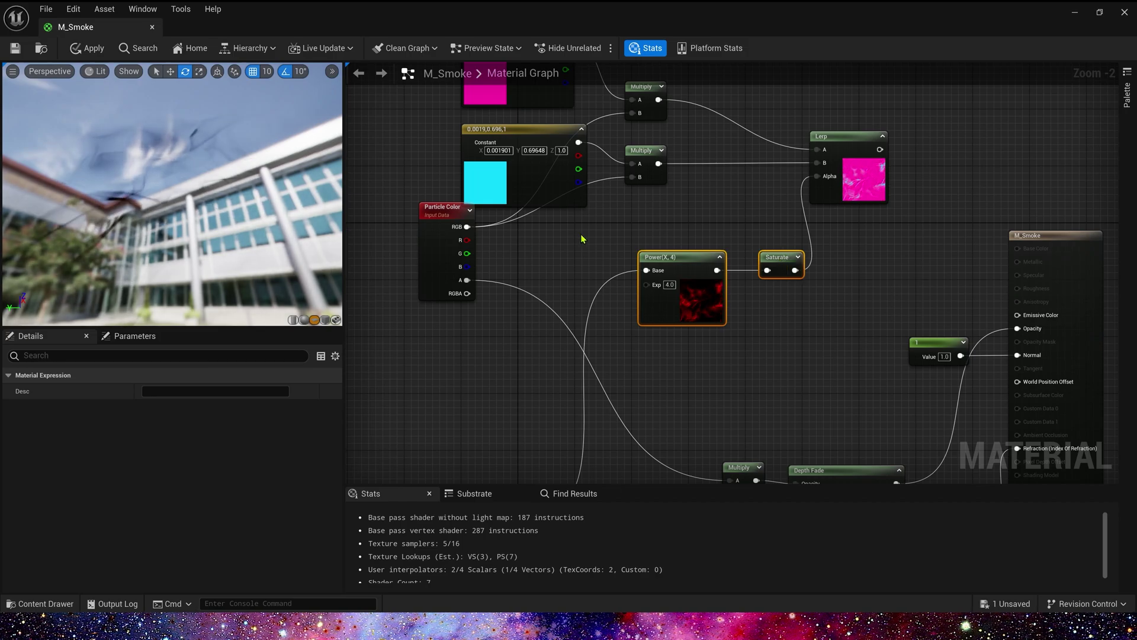
- Create a Multiply node combining the R outputs of the two Texture Samples that feed the Add node
right_click_drag(652, 200, 611, 230)
right_click_drag(650, 407, 873, 134)
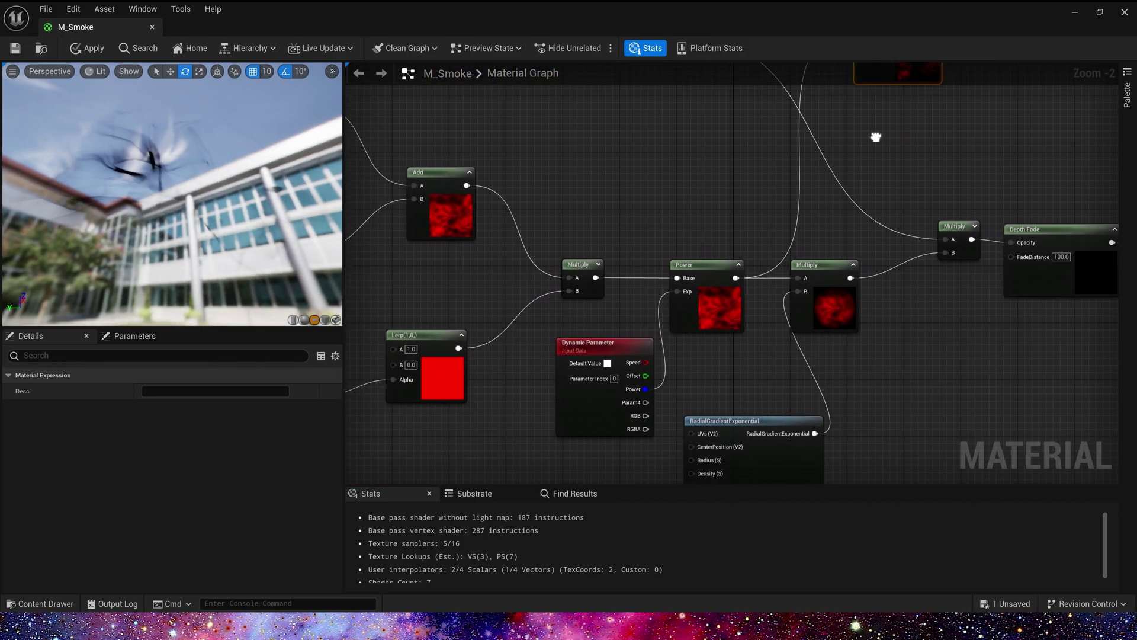
right_click_drag(733, 172, 908, 236)
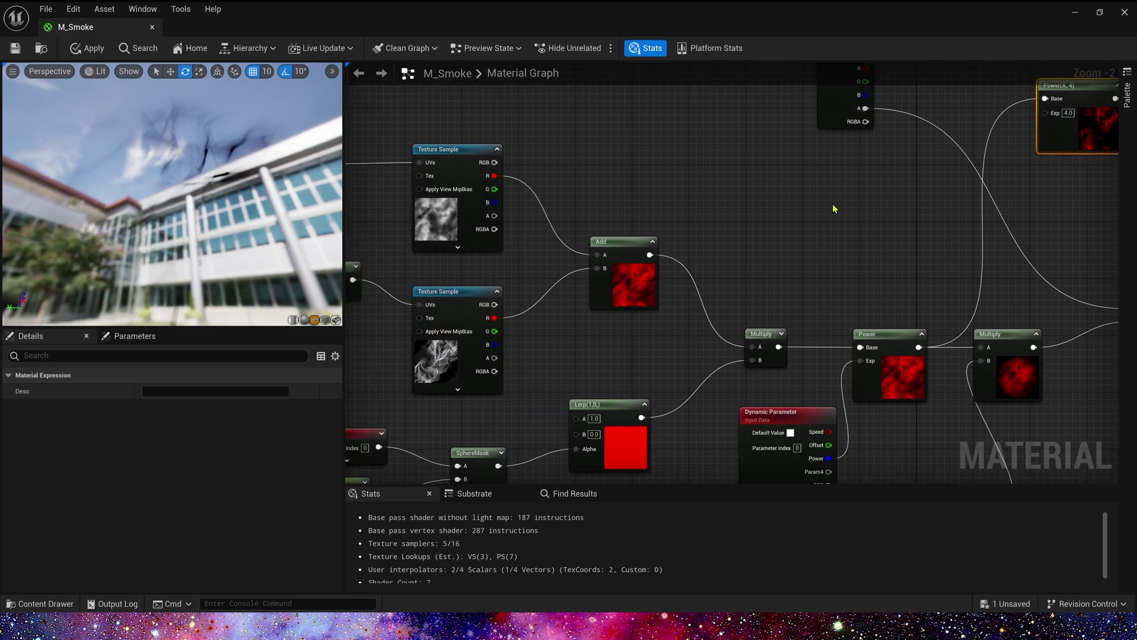
key("Delete")
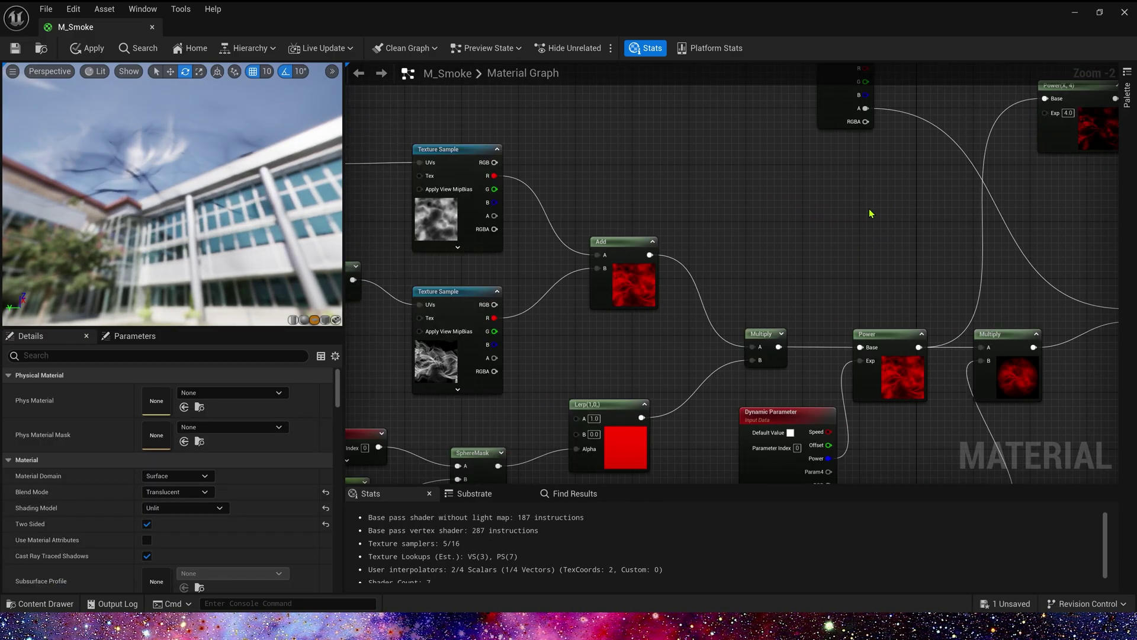
left_click(828, 197)
left_click_drag(494, 176, 836, 214)
left_click_drag(837, 228, 695, 320)
left_click_drag(497, 325, 494, 318)
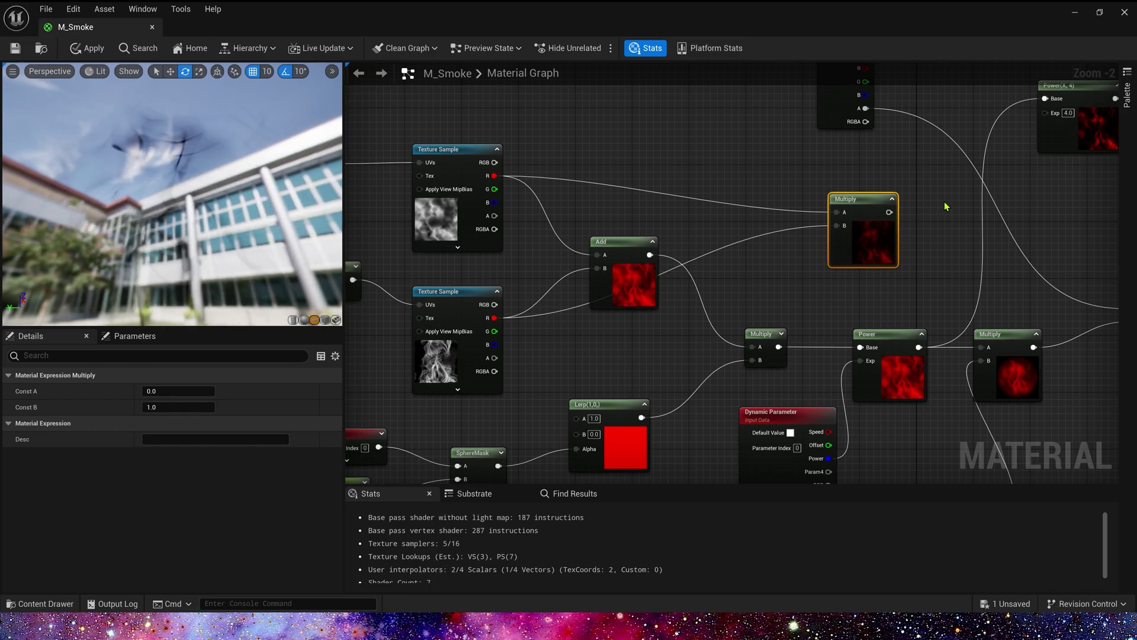
- Create a second Lerp beside the material output node and connect the texture Multiply's output to its Alpha
right_click_drag(946, 207, 640, 259)
left_click(841, 221)
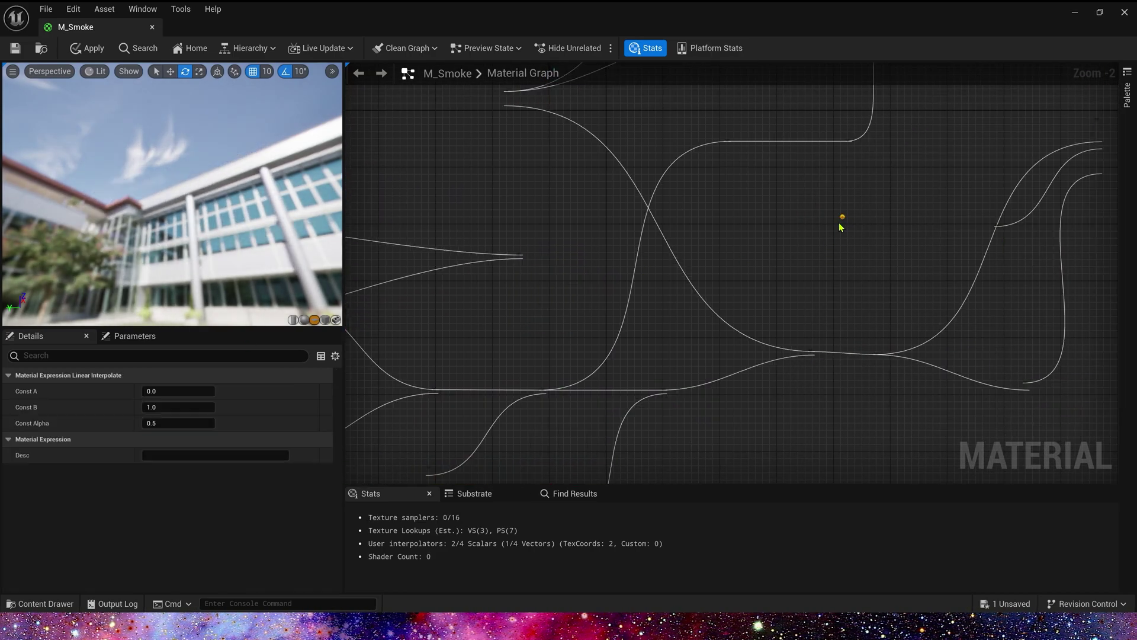
left_click_drag(579, 271, 1000, 181)
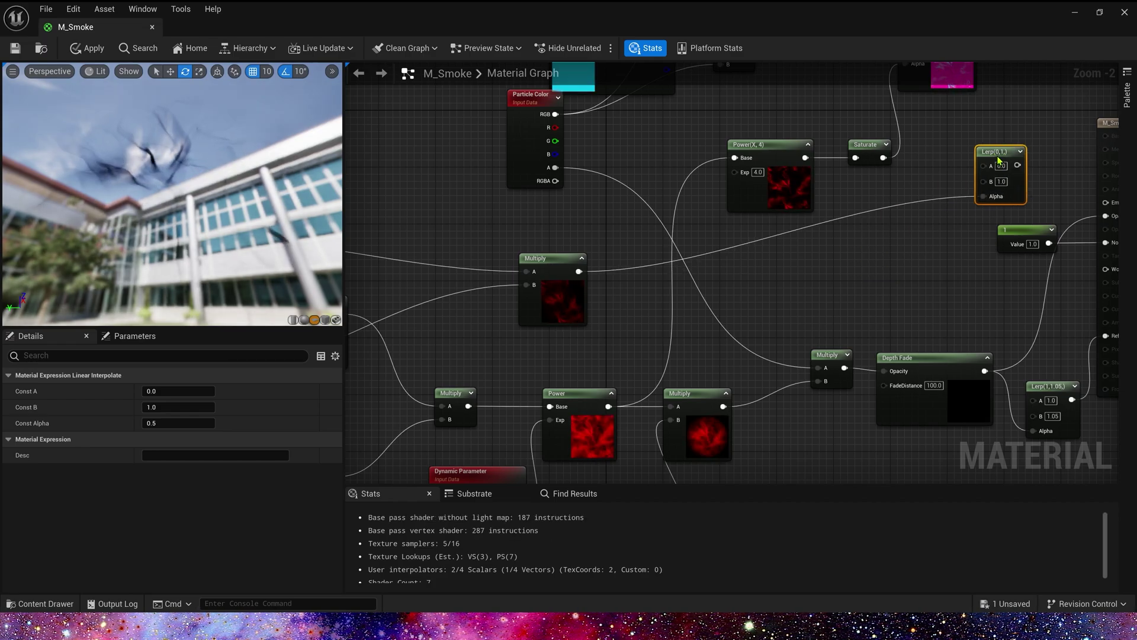
right_click_drag(1014, 121, 833, 214)
left_click_drag(821, 243, 850, 200)
- Multiply Particle Color RGB by 0.1 in a new Multiply node and connect the result to the new Lerp's A input
right_click_drag(433, 222, 482, 236)
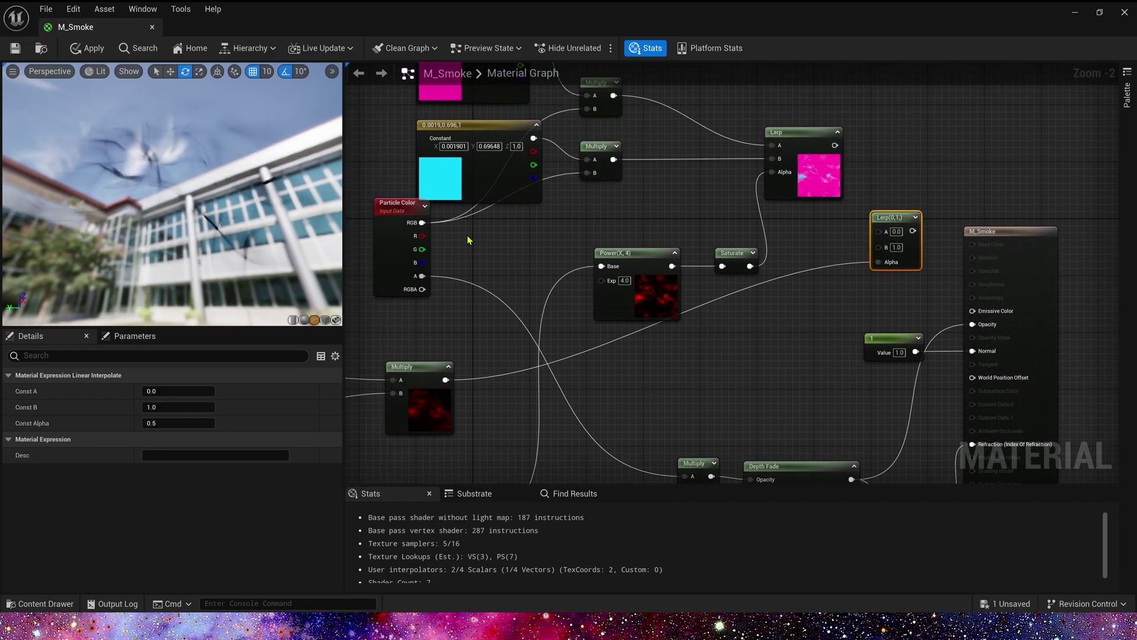
left_click(406, 238)
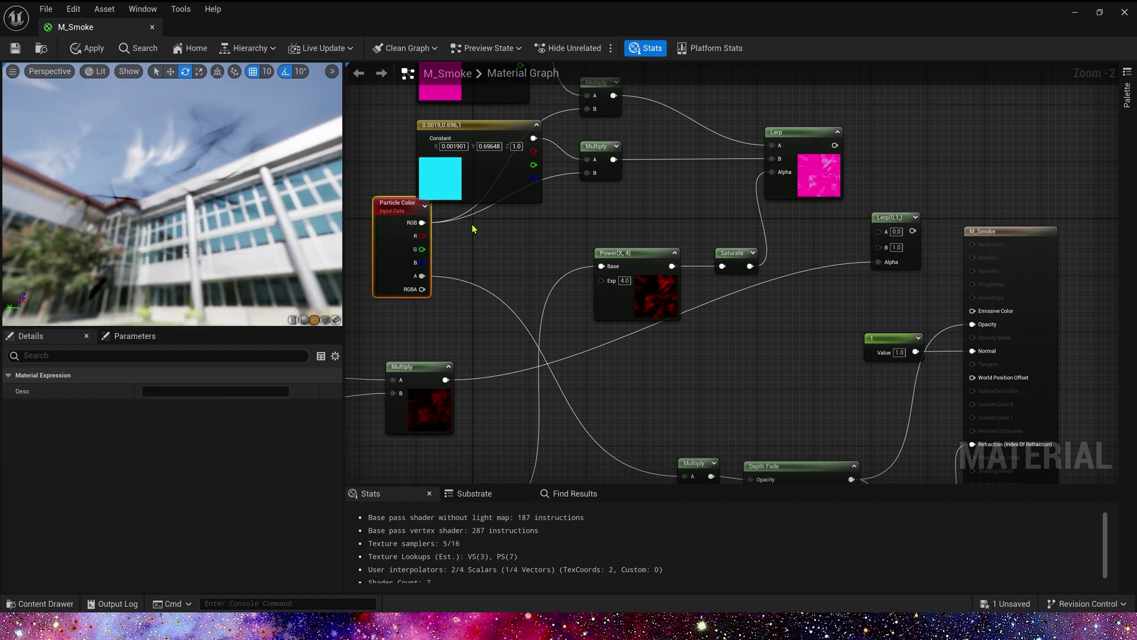
left_click(644, 209)
left_click_drag(423, 222, 451, 225)
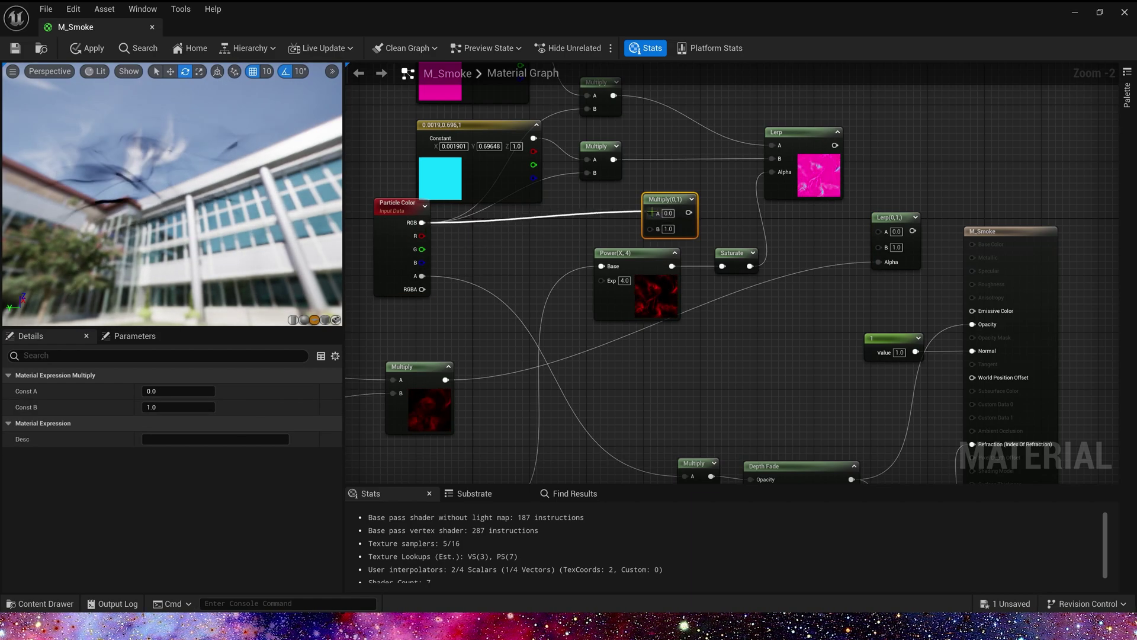
left_click_drag(652, 212, 651, 213)
left_click_drag(667, 200, 654, 205)
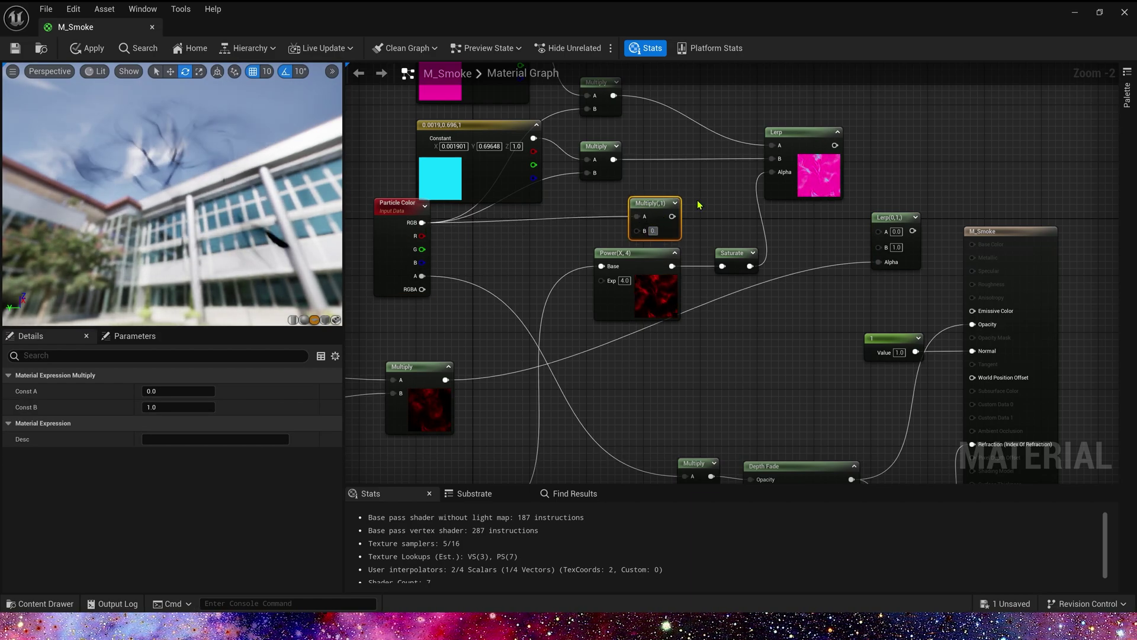
type(".1")
key("Return")
left_click_drag(677, 217, 888, 232)
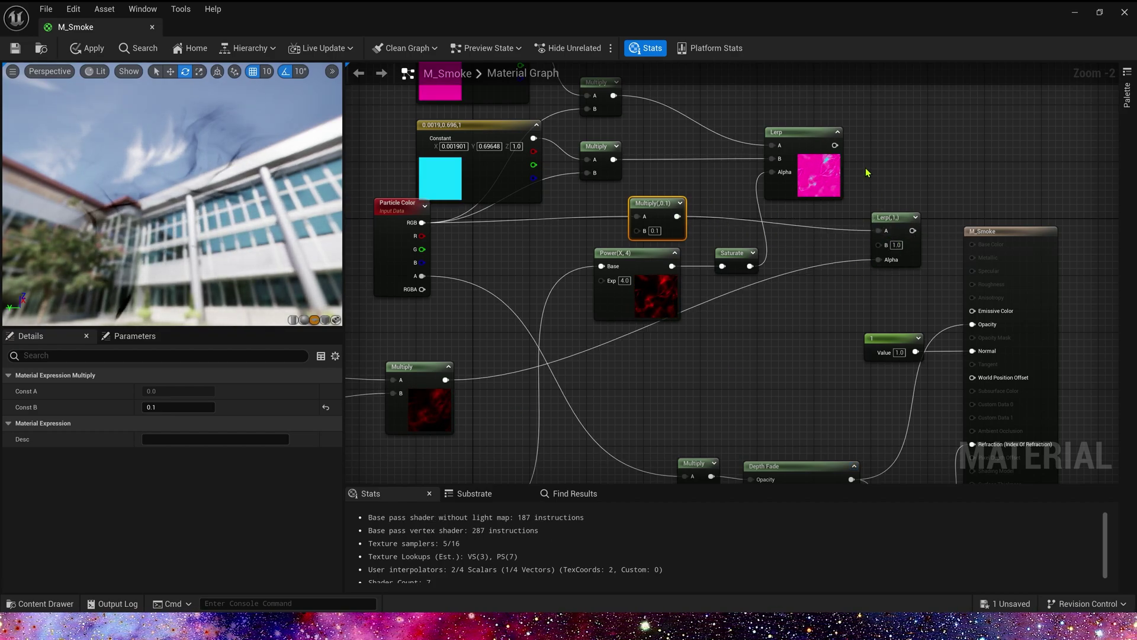
- Connect the magenta-cyan Lerp's output to the final Lerp's B input and expand the final Lerp's preview
left_click_drag(835, 145, 842, 228)
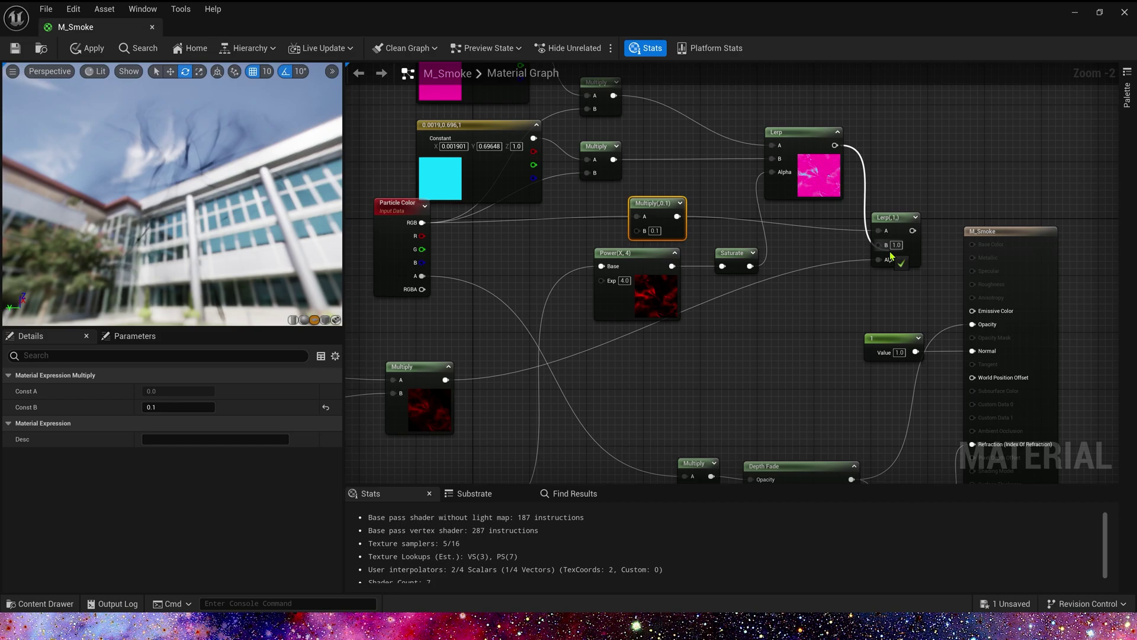
left_click_drag(890, 256, 886, 244)
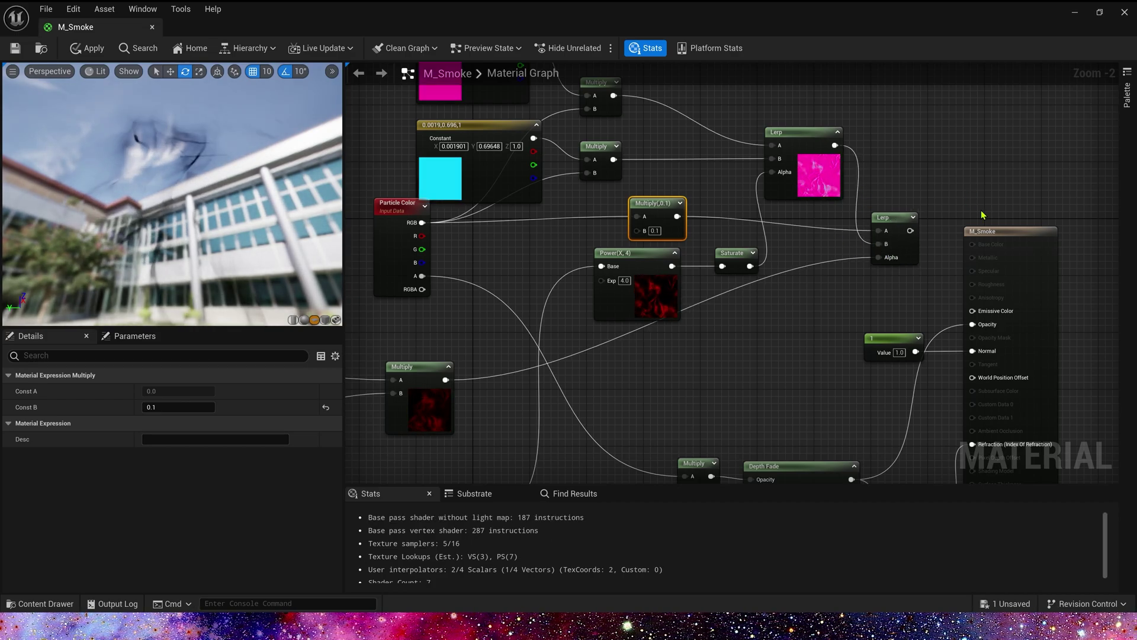
left_click(913, 217)
scroll(926, 277, "up", 2)
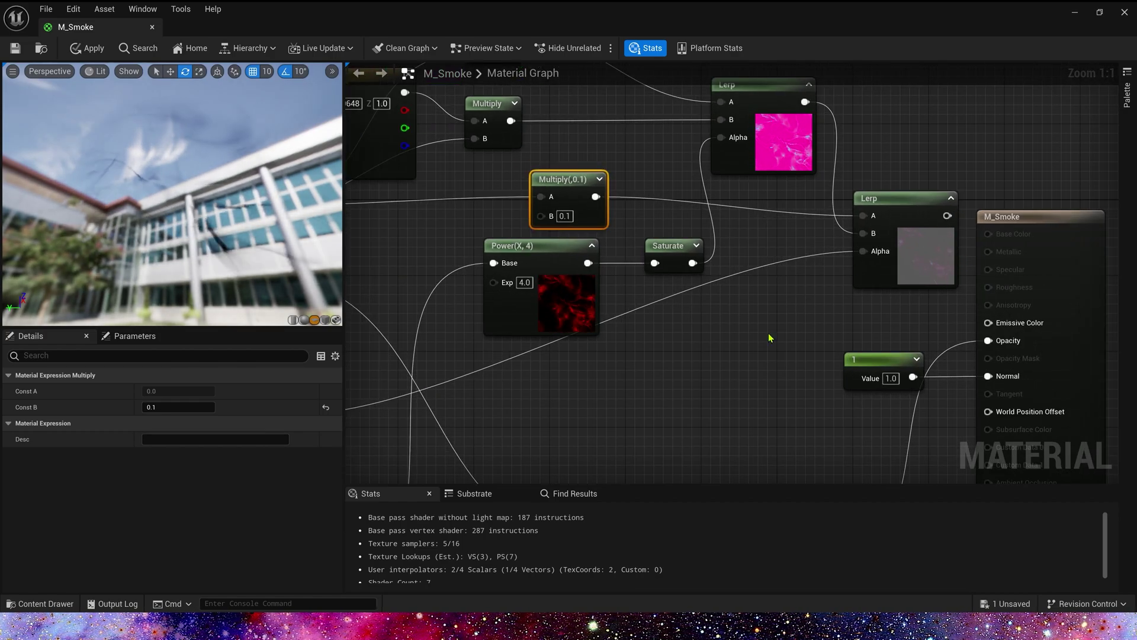
- Move the M_Smoke output node farther from the final Lerp and connect the Lerp's output to Emissive Color
right_click_drag(856, 290, 565, 253)
left_click_drag(723, 179, 873, 178)
left_click_drag(657, 178, 850, 285)
- Check the smoke colors in the material preview and save M_Smoke
left_click_drag(282, 276, 282, 248)
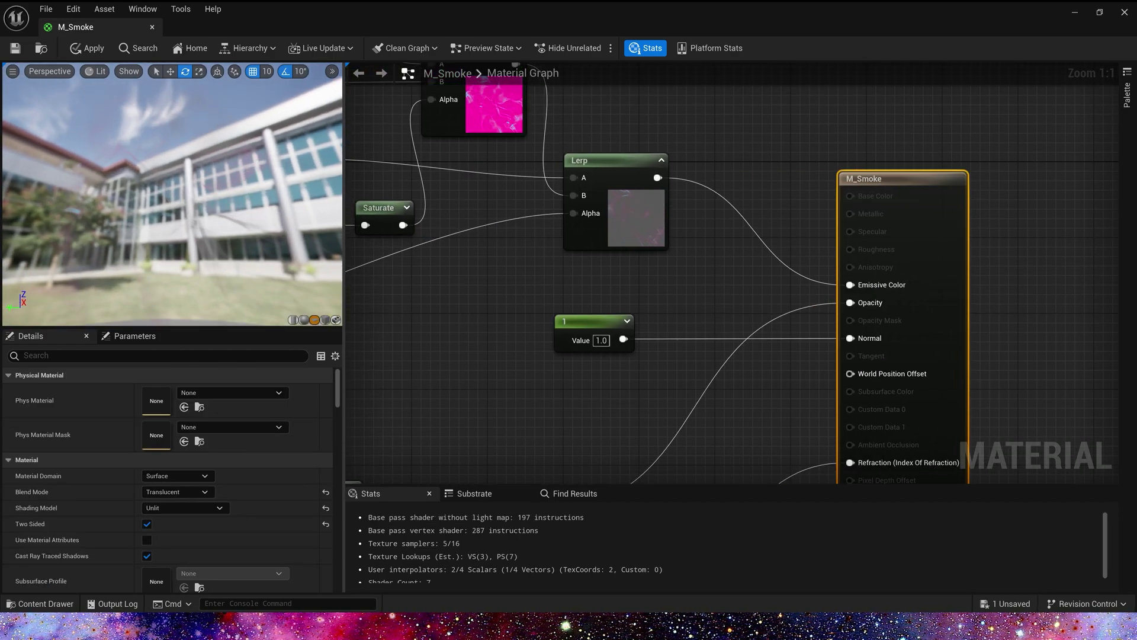
left_click_drag(217, 201, 217, 229)
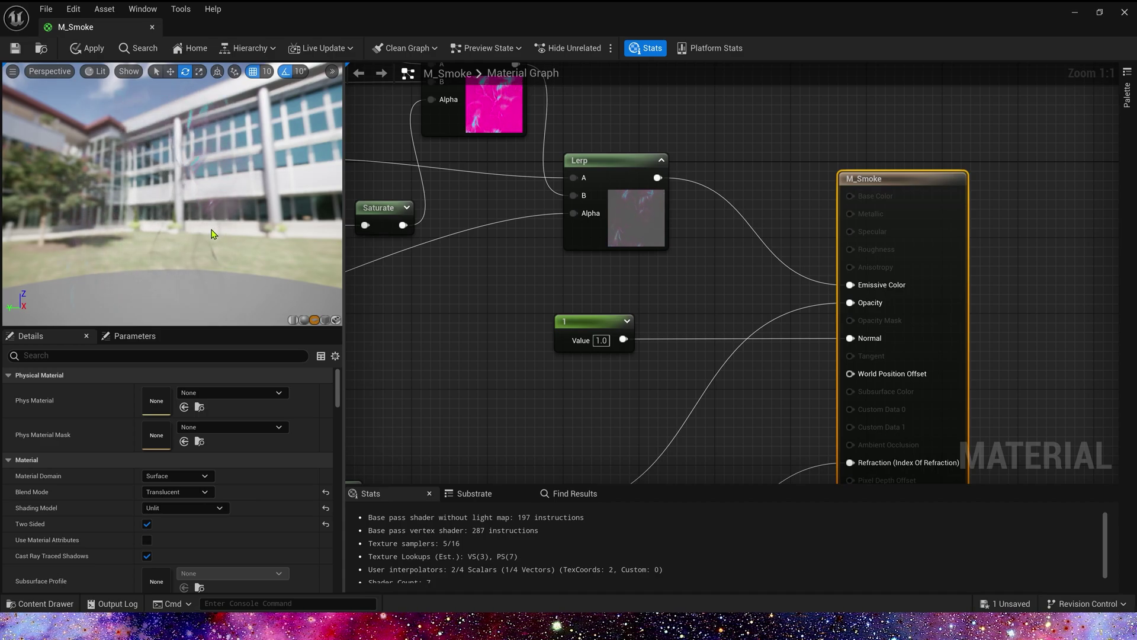
left_click_drag(205, 233, 148, 209)
right_click_drag(472, 249, 632, 255)
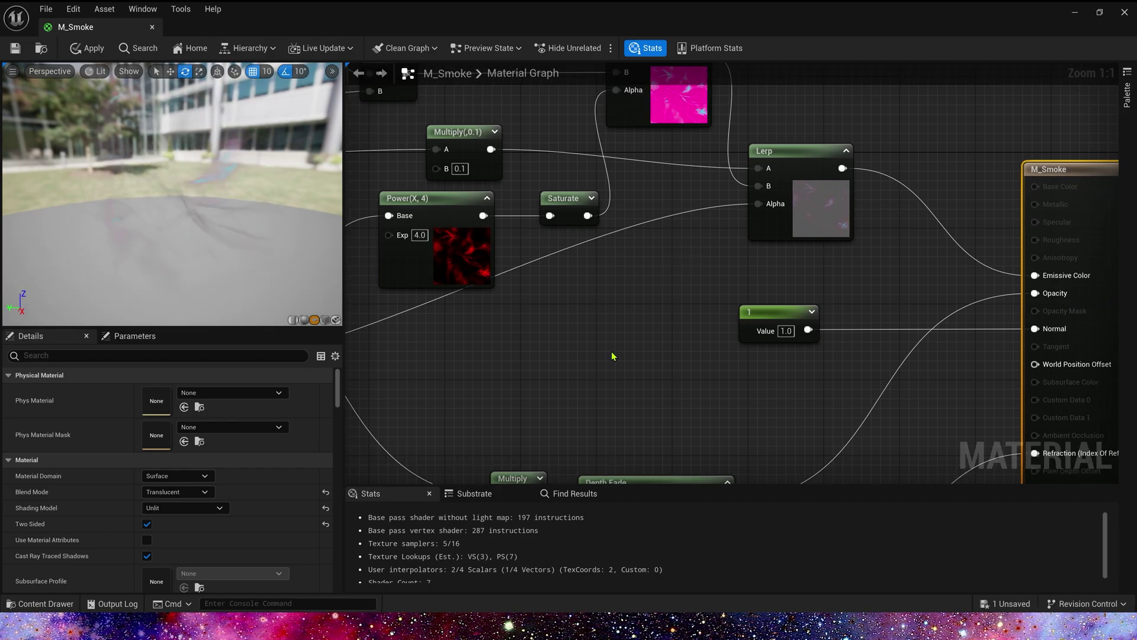
scroll(676, 261, "down", 4)
key("ctrl+s")
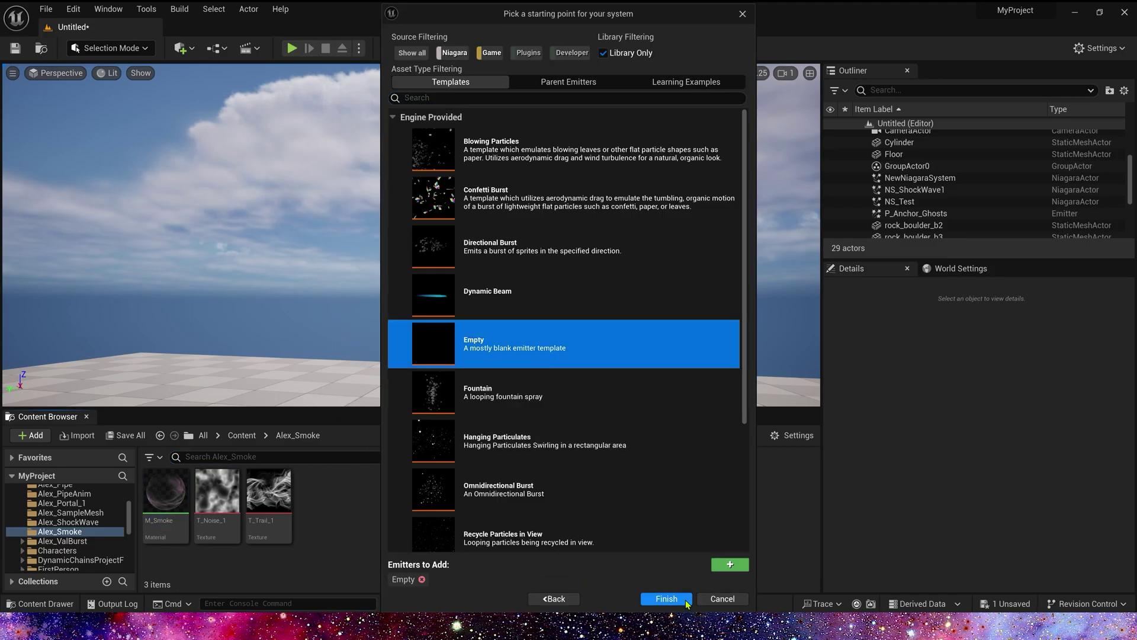
- Create a Niagara System from the Empty emitter template, name it NS_Smoke, and open it for editing
left_click(686, 603)
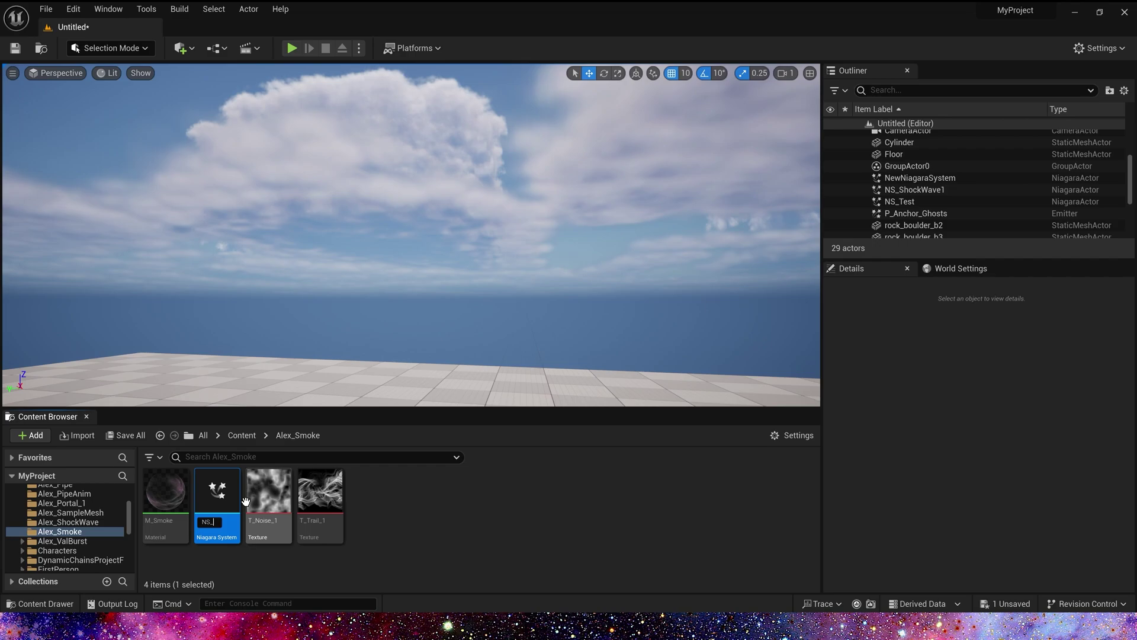
double_click(216, 492)
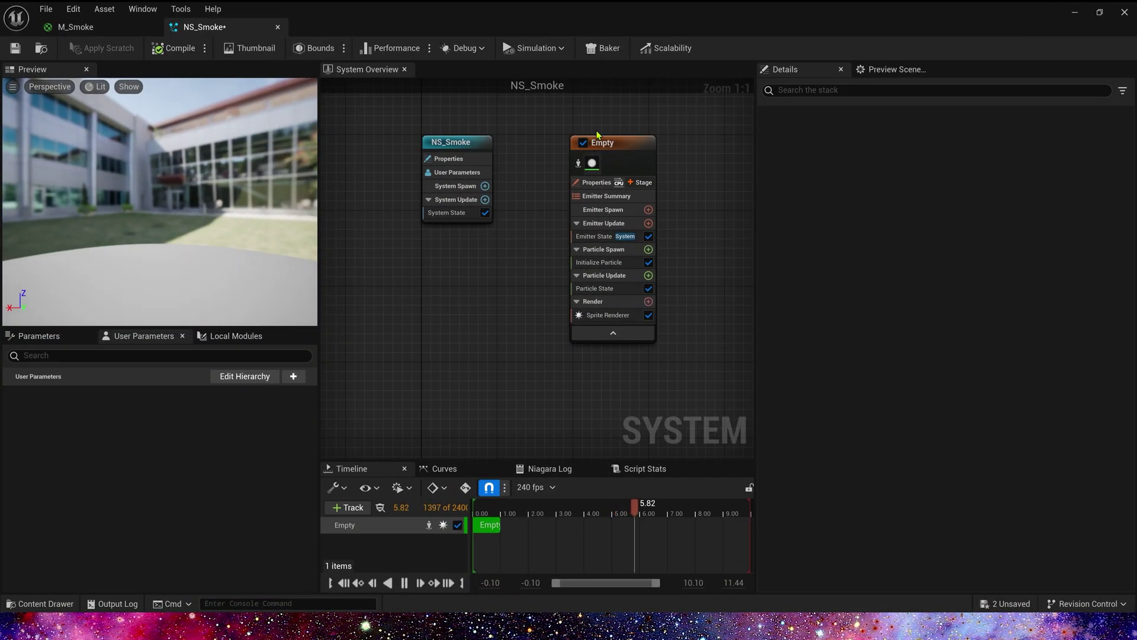
left_click(610, 143)
- Assign M_Smoke as the material of the Empty emitter's Sprite Renderer
left_click(577, 314)
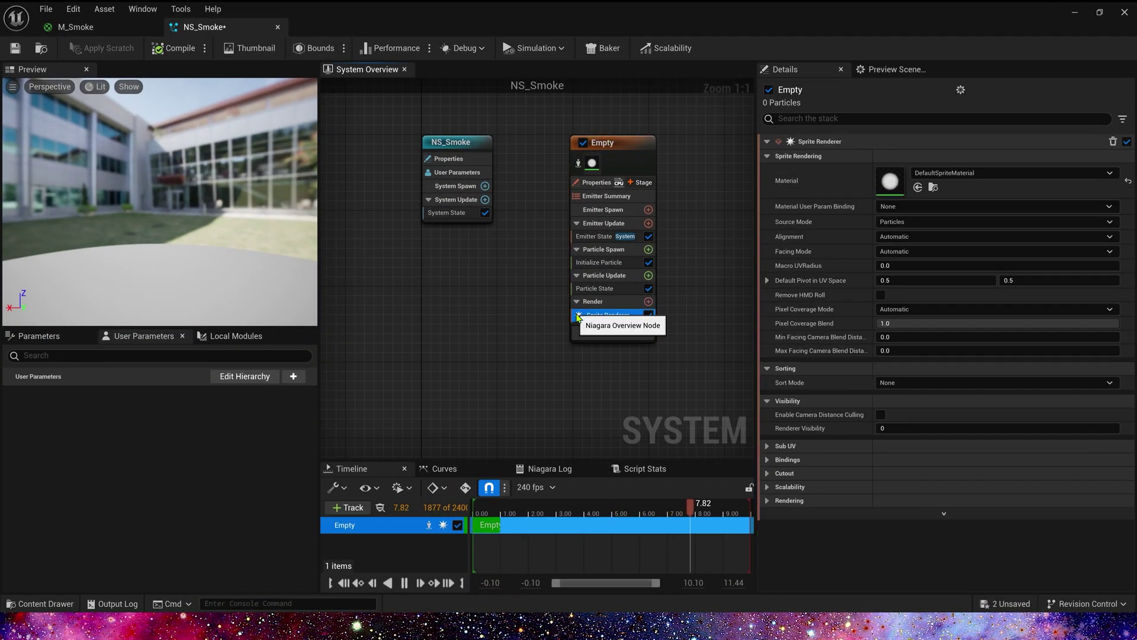
left_click(106, 29)
left_click(211, 28)
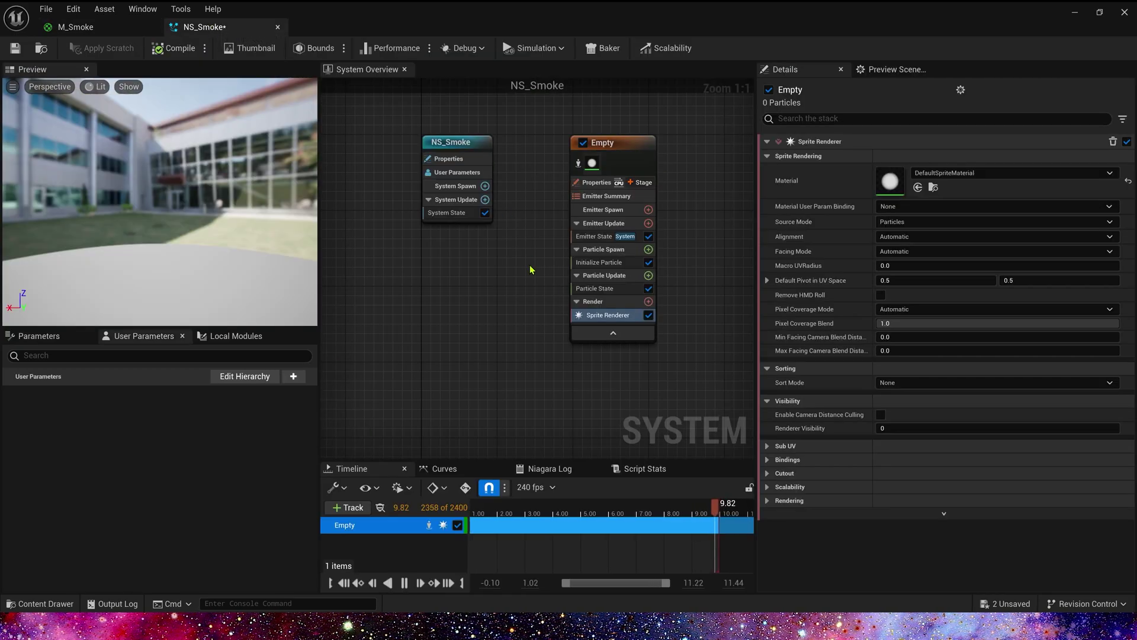
left_click(918, 187)
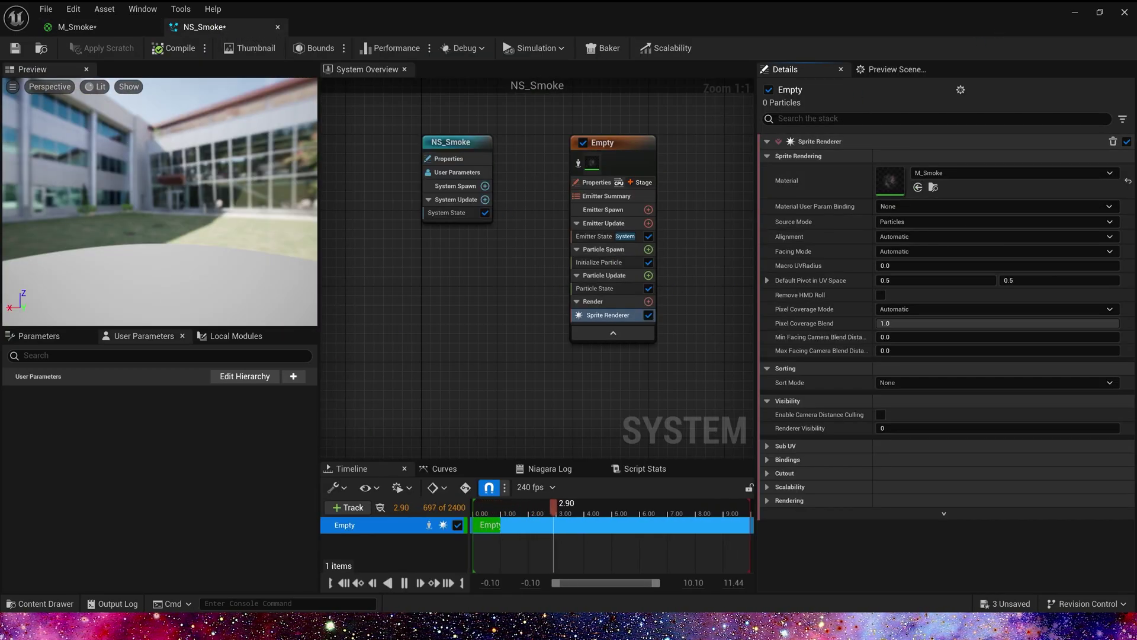
- Set the Life Cycle Mode in the emitter's Emitter State module to Self
left_click(593, 238)
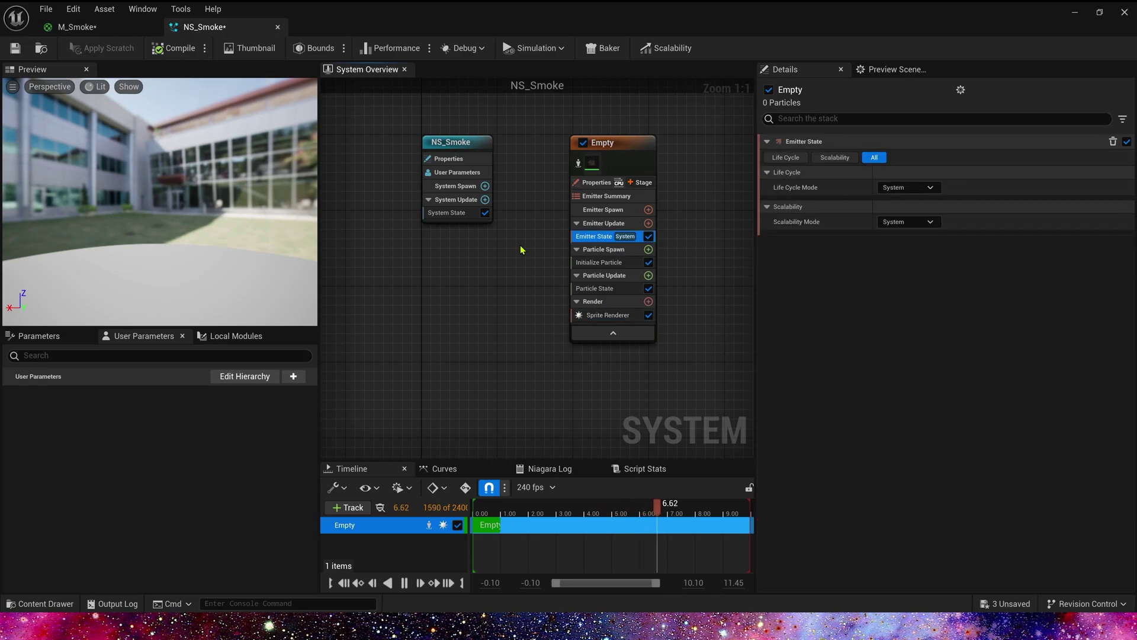
left_click(911, 192)
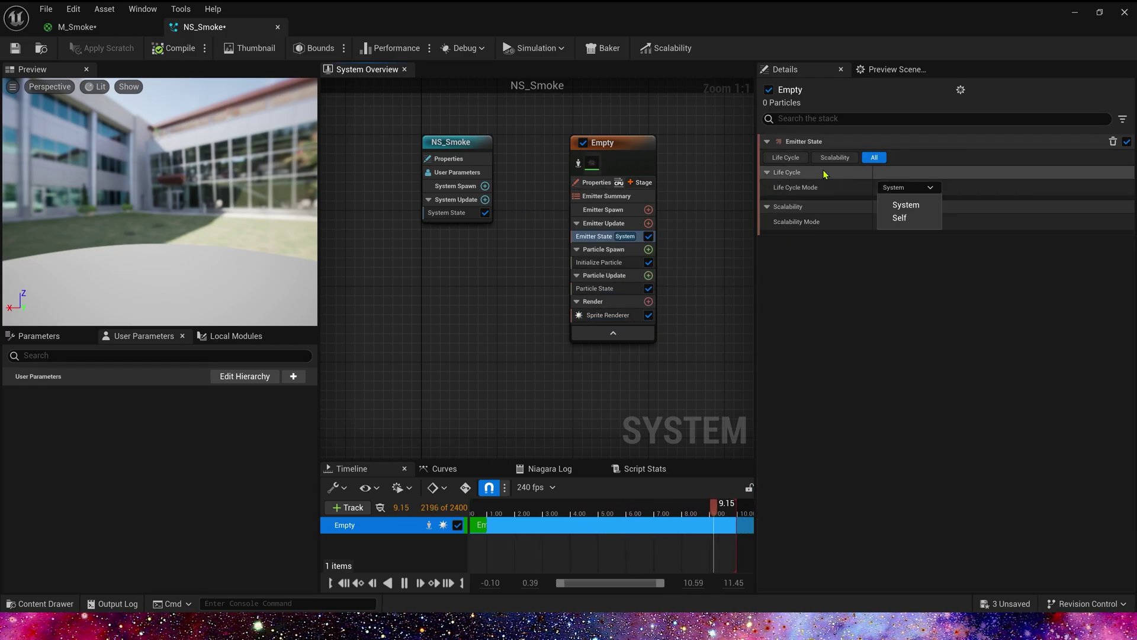
left_click(901, 219)
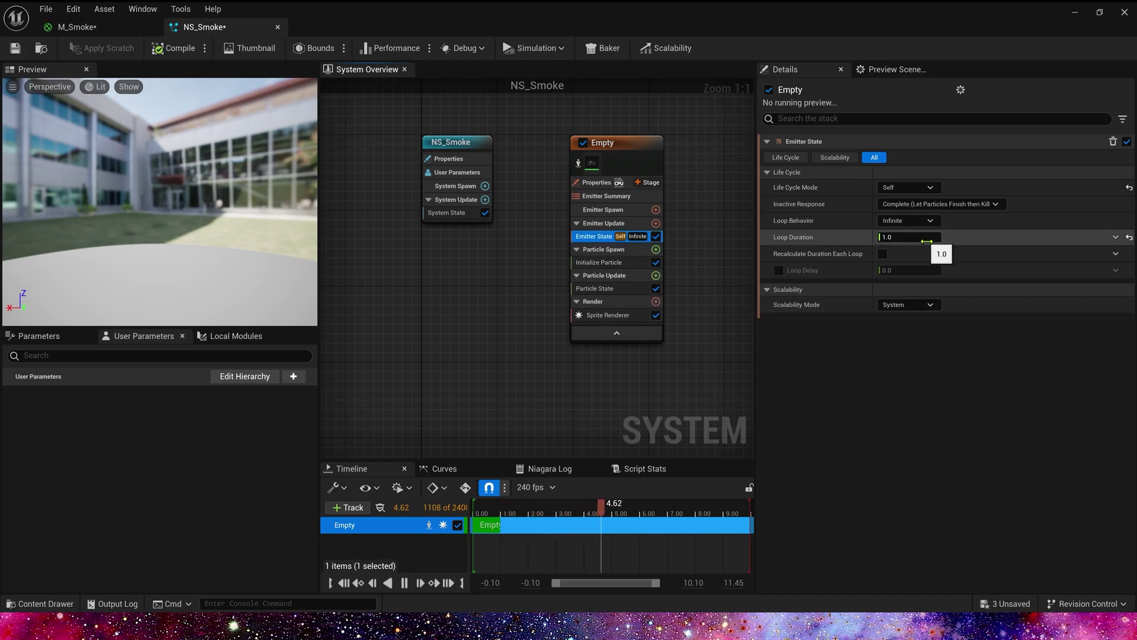
- Add a Spawn Burst Instantaneous module to Emitter Update and set its Spawn Count to 3
left_click(656, 224)
left_click(512, 331)
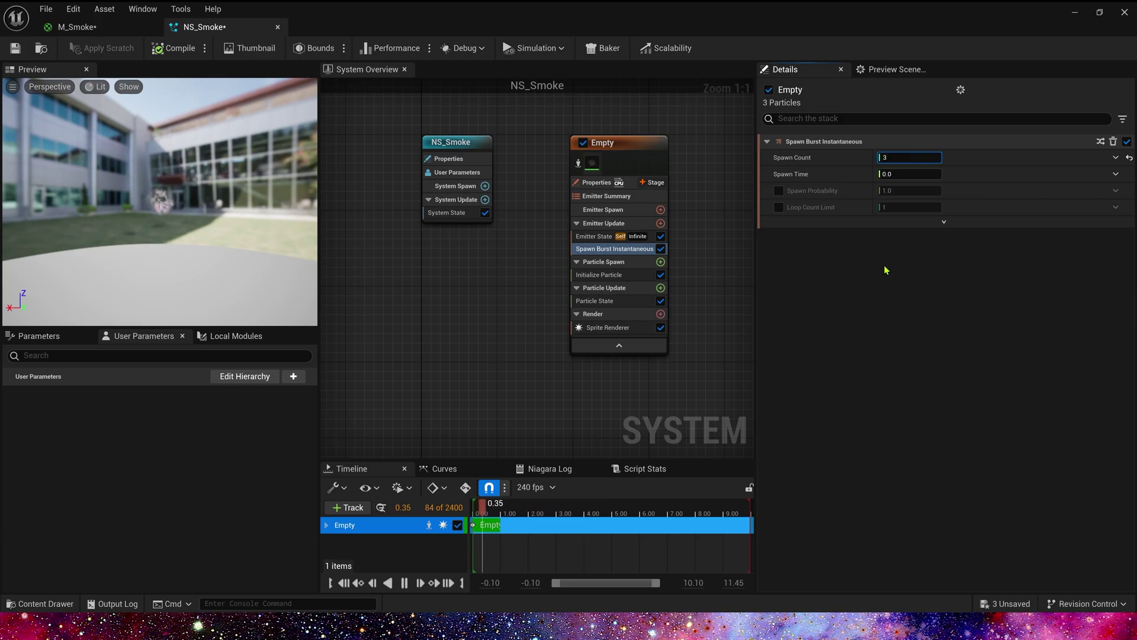
key("Tab")
left_click_drag(166, 198, 71, 191)
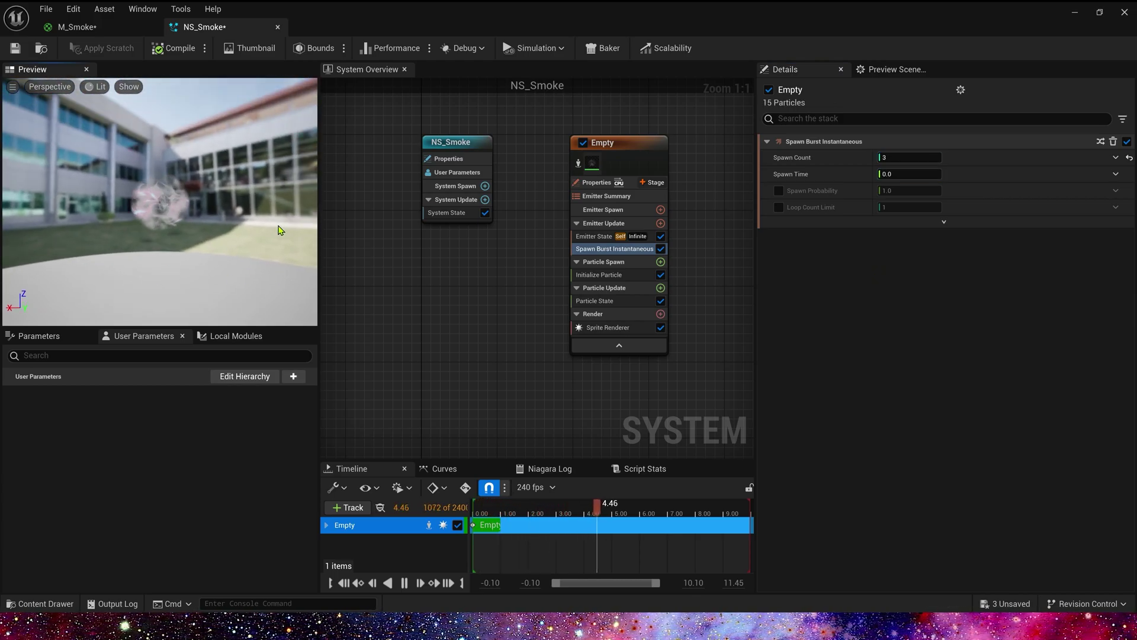
- Set the Lifetime Mode in the Initialize Particle module to Random, with a minimum of 0.25 and a maximum of 0.5
left_click(610, 275)
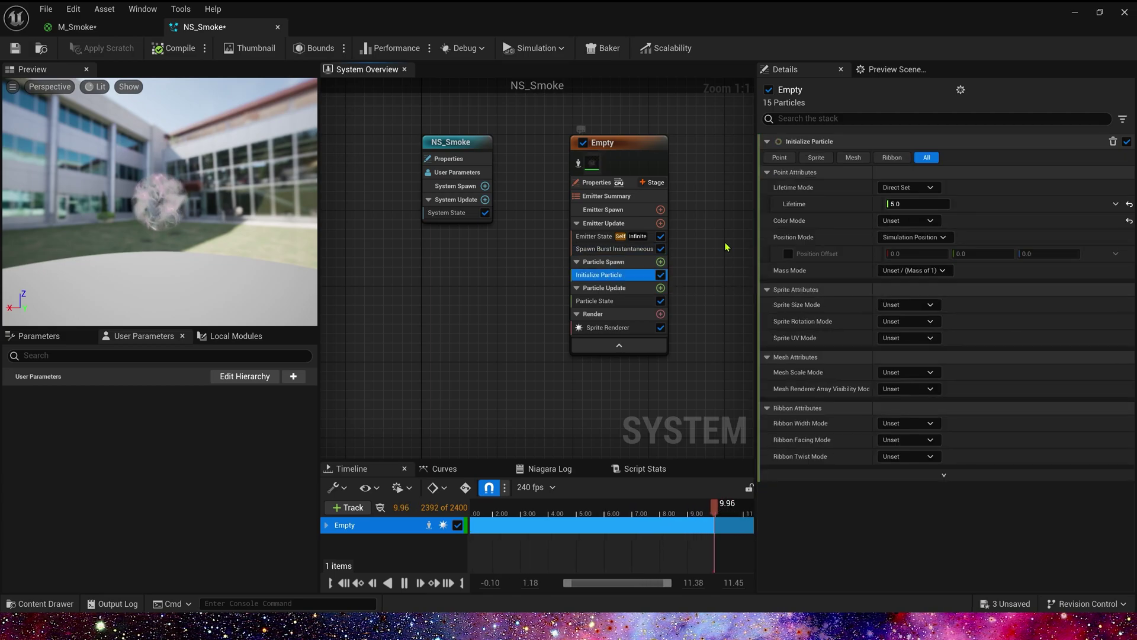
left_click(922, 188)
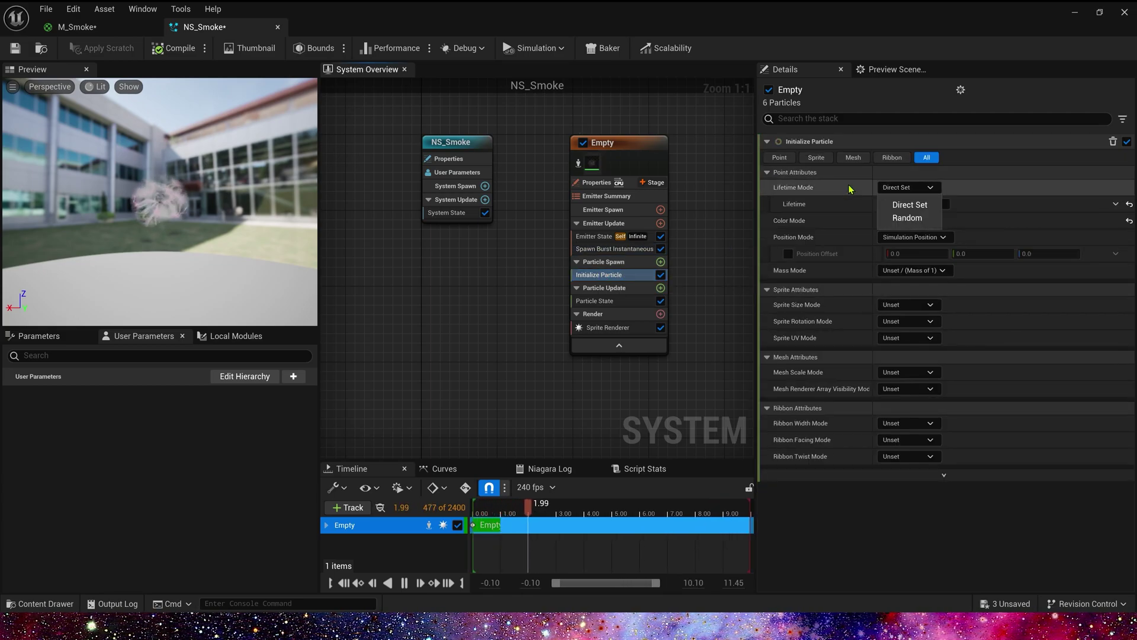
left_click(959, 218)
left_click(904, 204)
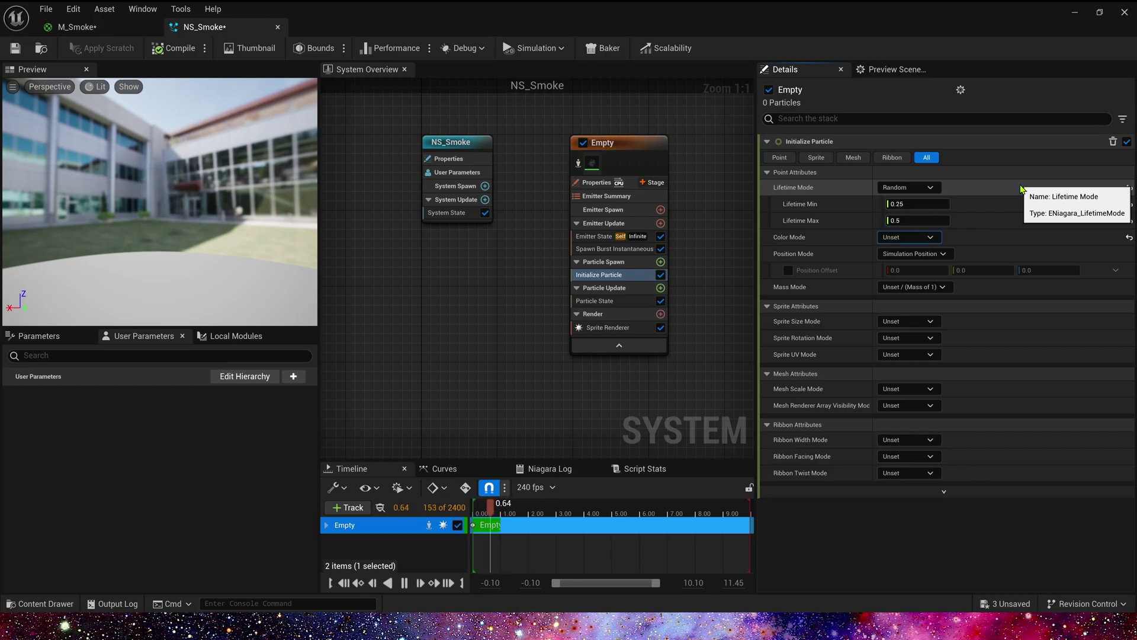
- Set Color Mode to Direct Set with R 100, G 1, B 0.2, A 2, and Sprite Size Mode to Random Uniform from 100 to 200
left_click(909, 237)
left_click(906, 272)
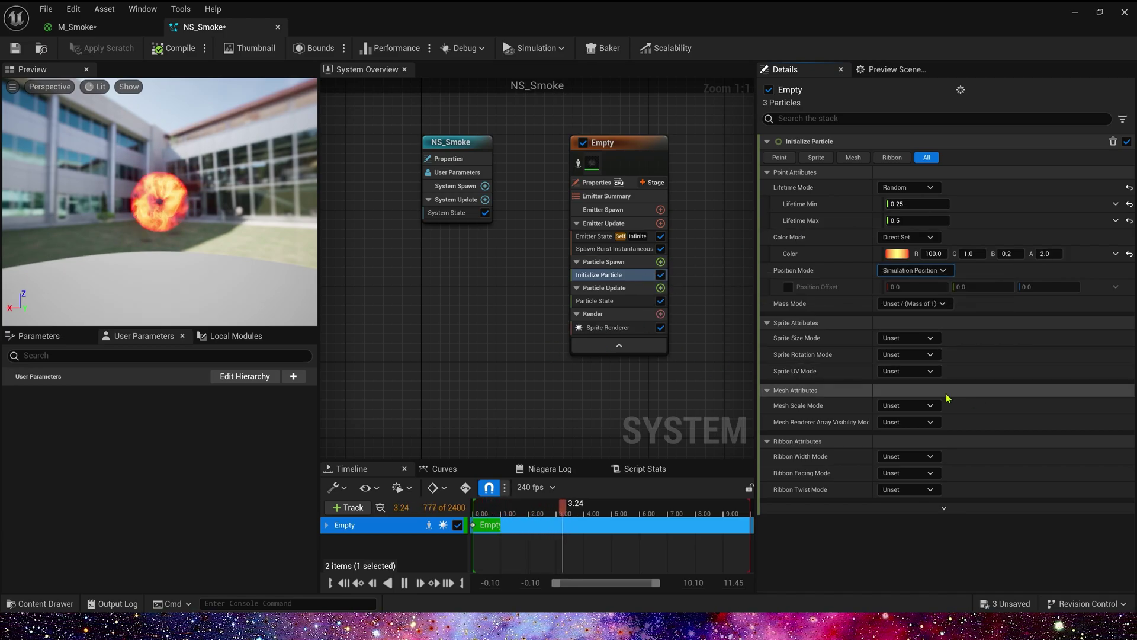
left_click(905, 342)
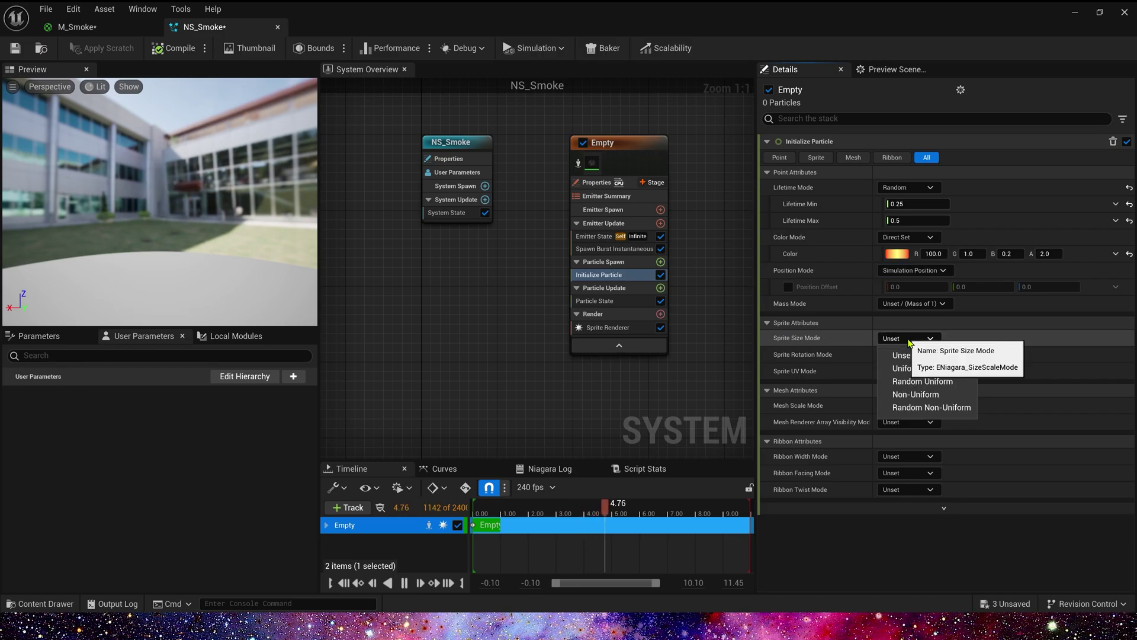
left_click(935, 382)
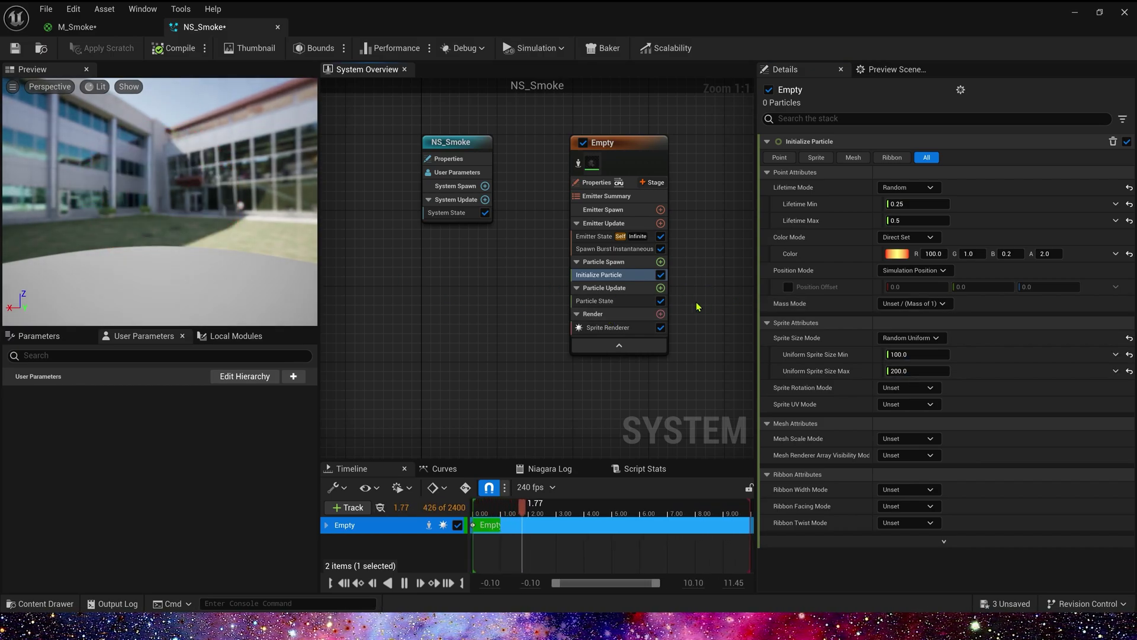
- Add a Scale Sprite Size module to Particle Update and apply the smooth ramp-up template to its uniform curve
left_click(661, 288)
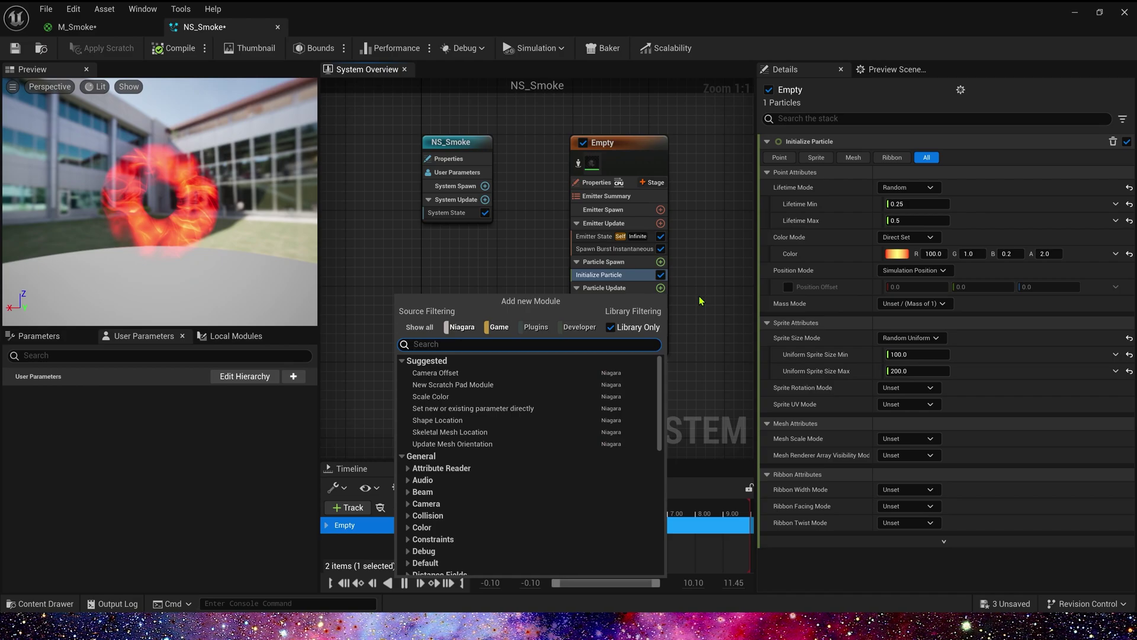
type("size")
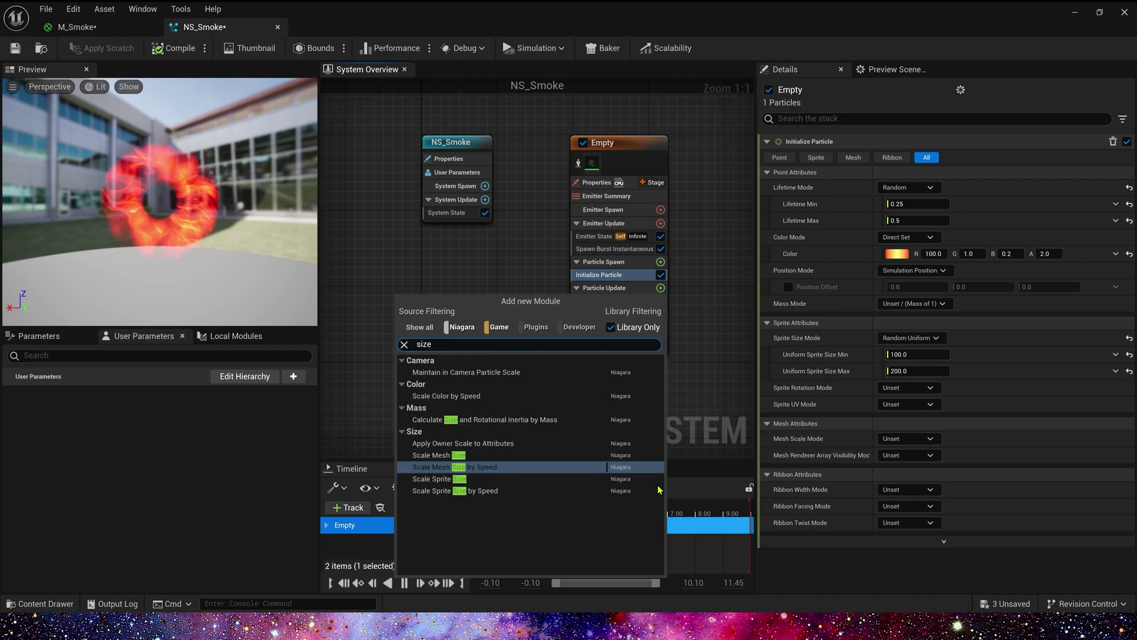
left_click(459, 479)
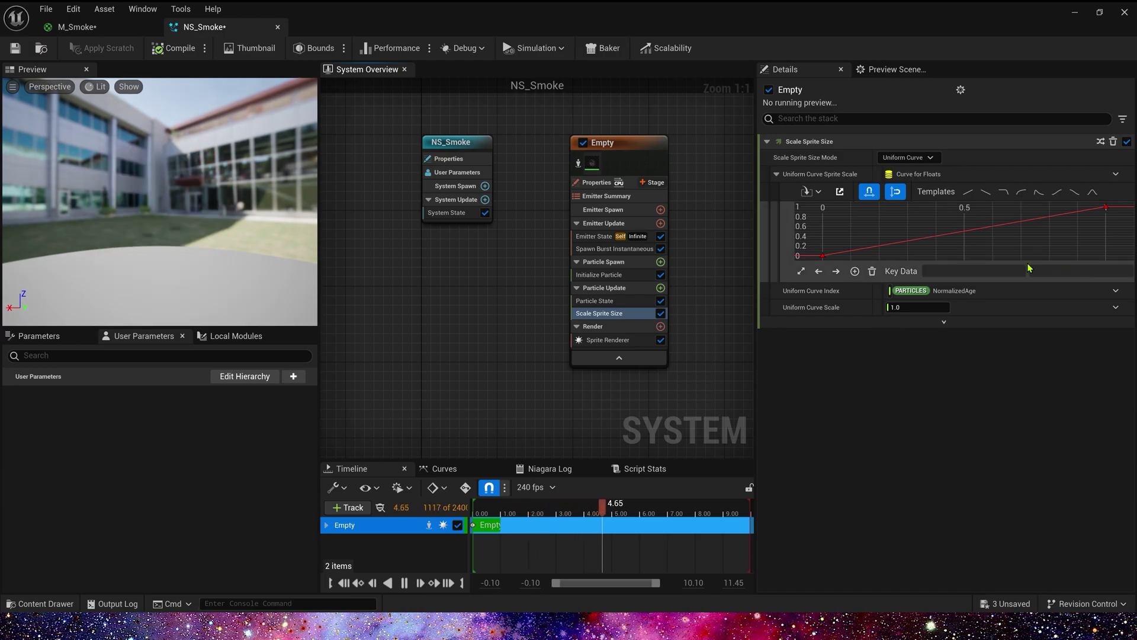
left_click(1057, 191)
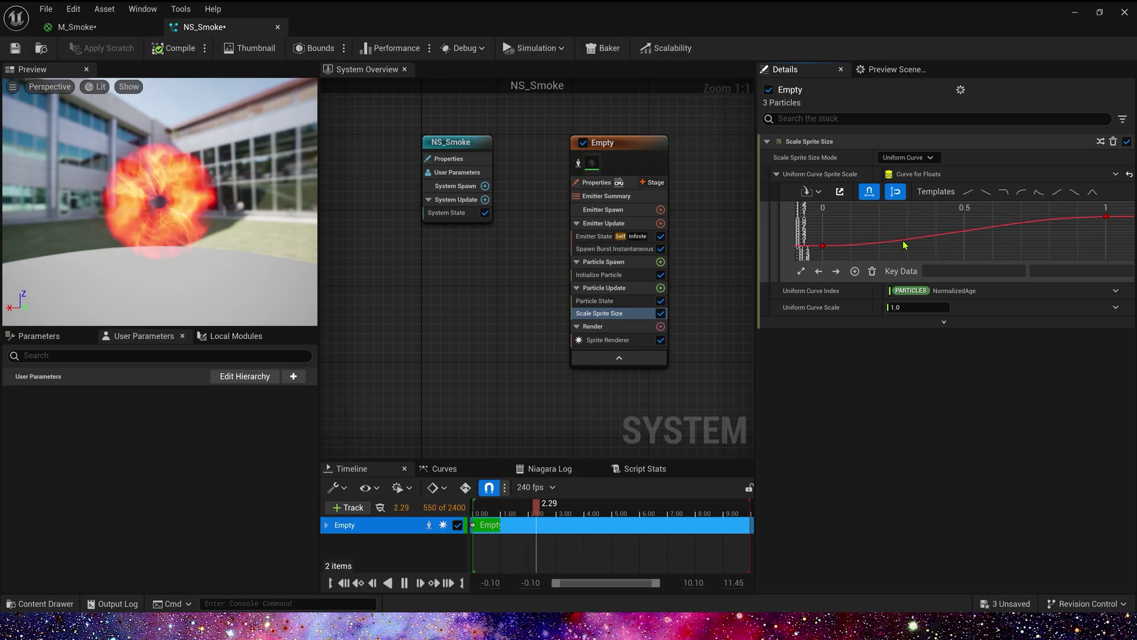
- Set the value of the first key on the sprite scale curve to 0.05
left_click(823, 245)
left_click(1080, 272)
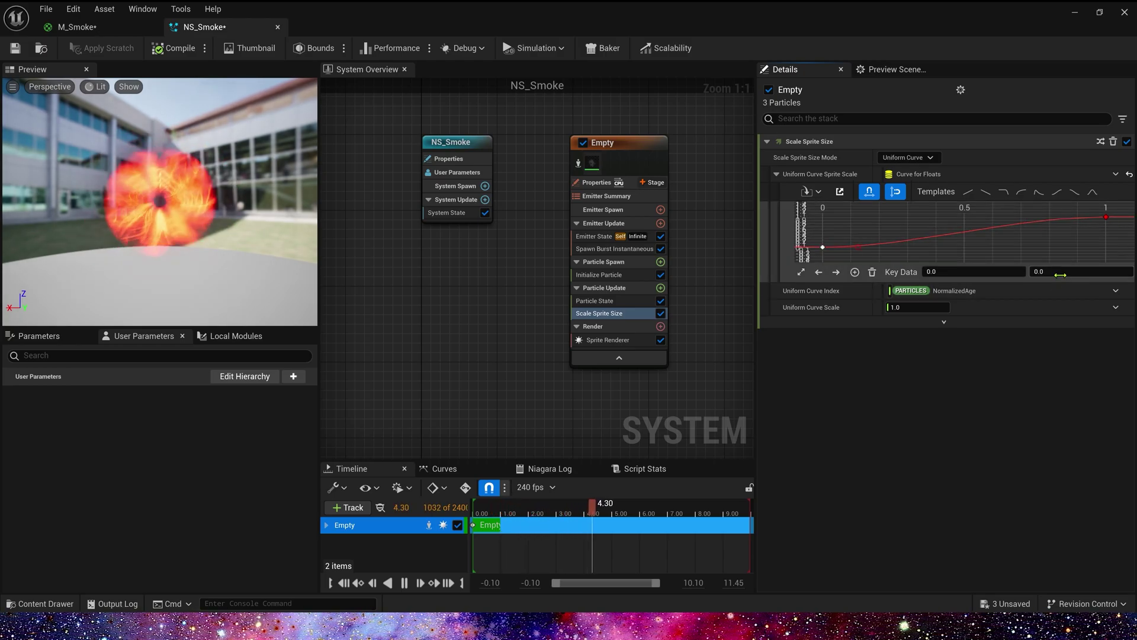
type("0.05")
key("Return")
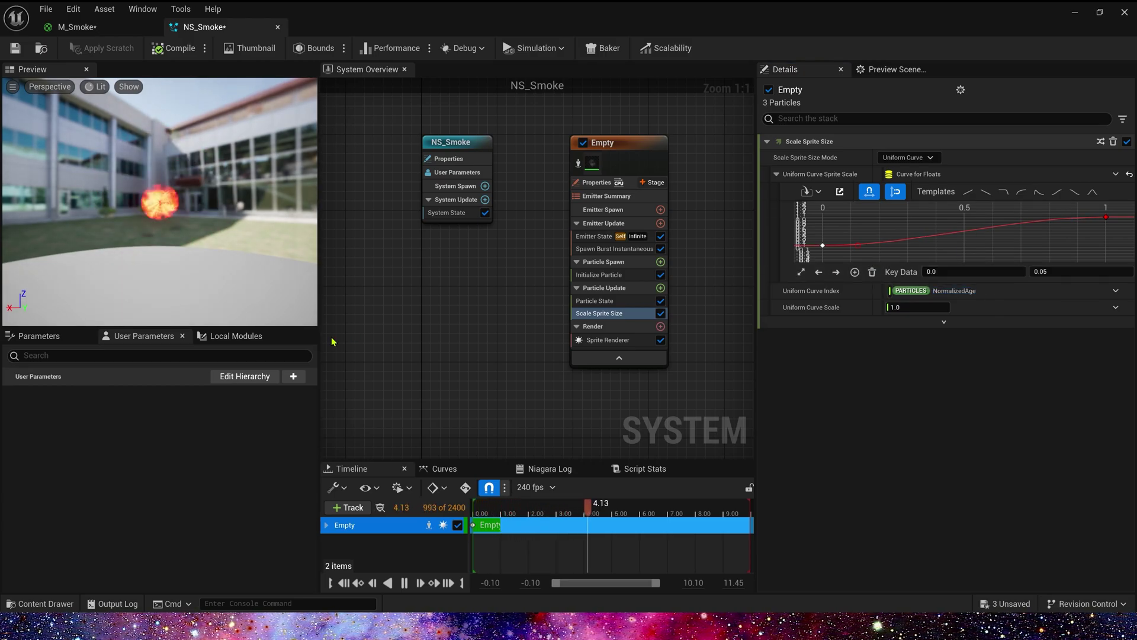
- Add a Scale Color module to Particle Update and drive its Scale RGB with Vector from Float fed by Float from Curve
left_click(660, 288)
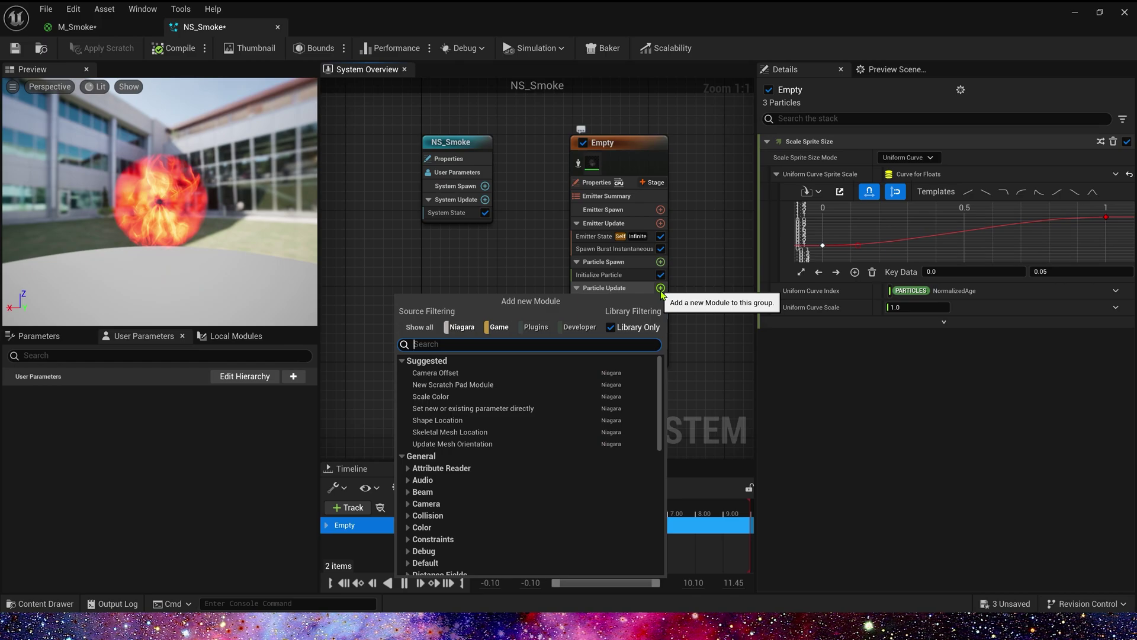
left_click(432, 397)
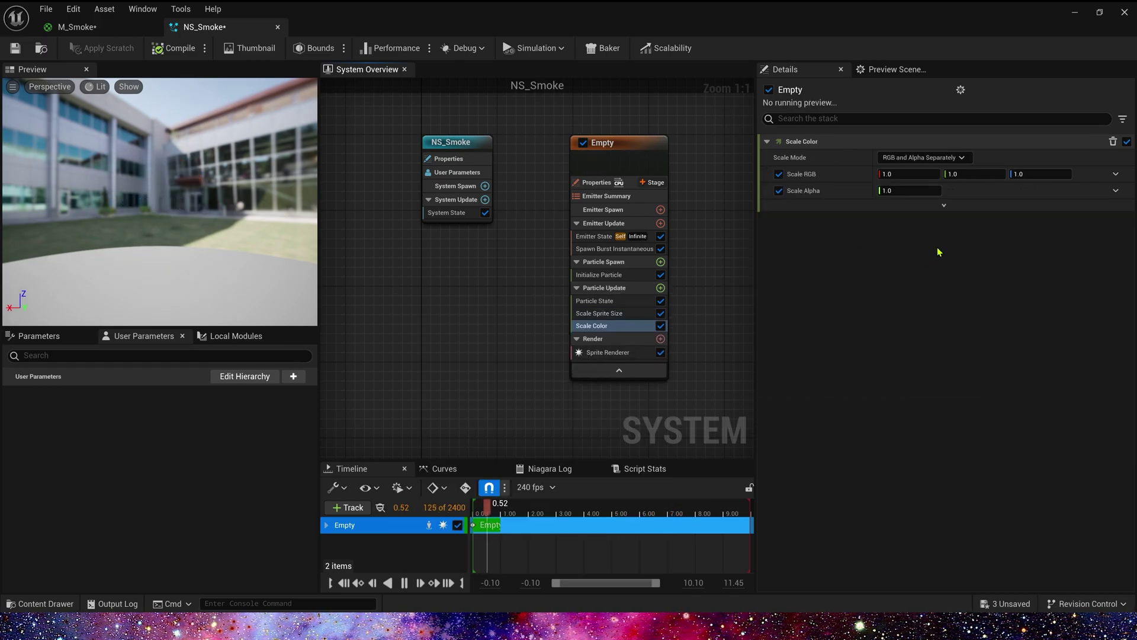
left_click(1116, 174)
type("fl")
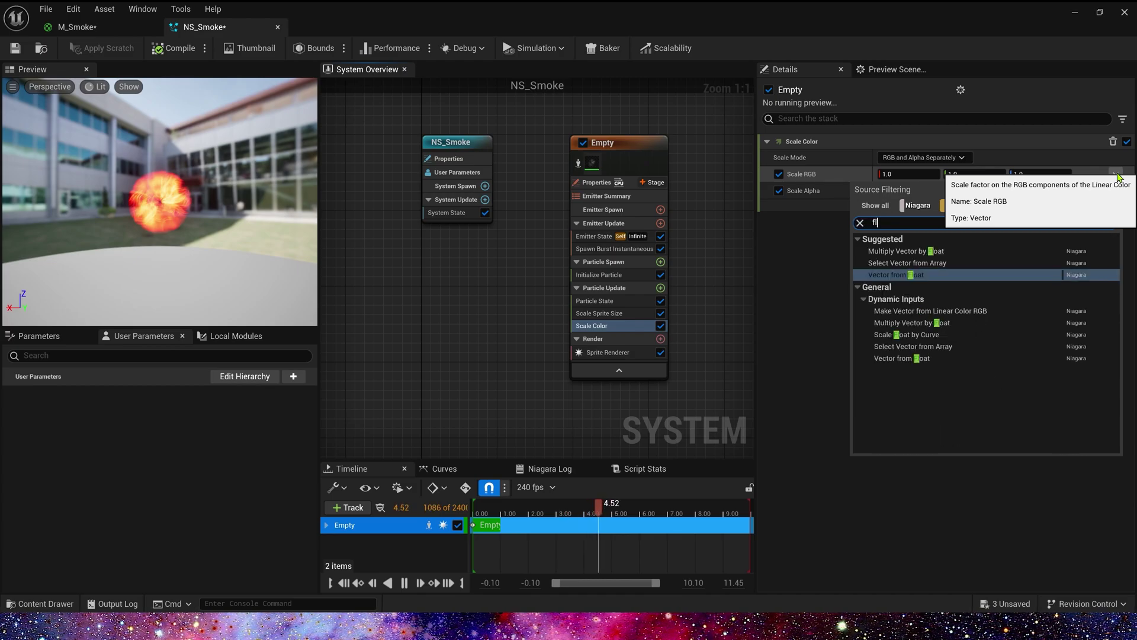
key("Return")
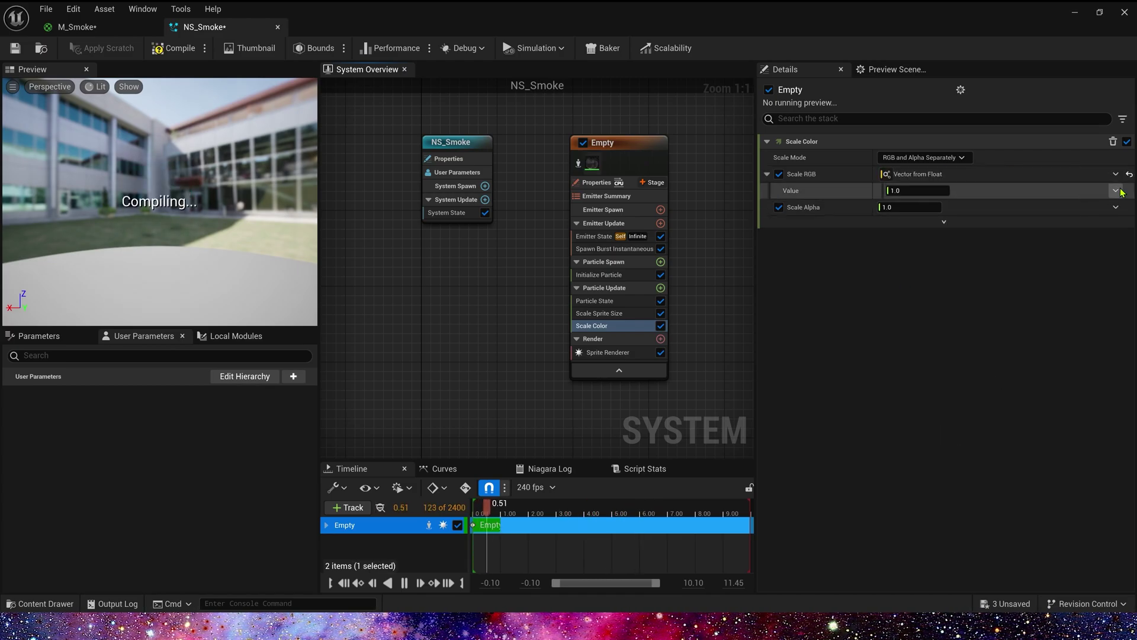
left_click(1116, 191)
type("cur")
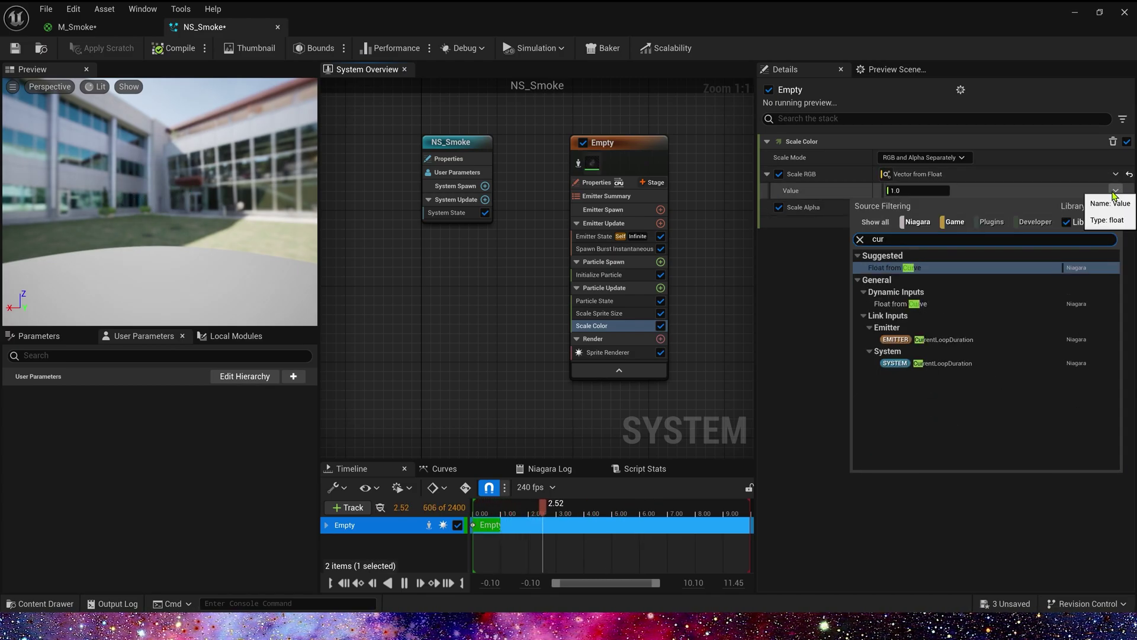
left_click(932, 269)
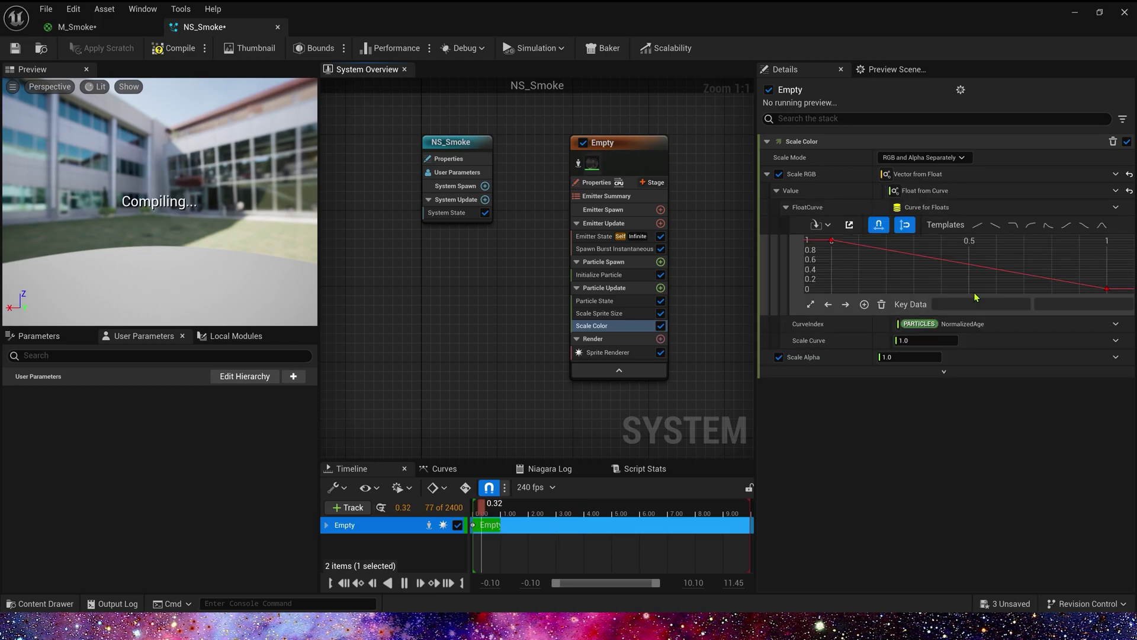
- Apply the rise-and-fall template to the Scale RGB curve, moving the peak key to time 0.2 and the end key to 0.5
left_click(1101, 225)
left_click(970, 251)
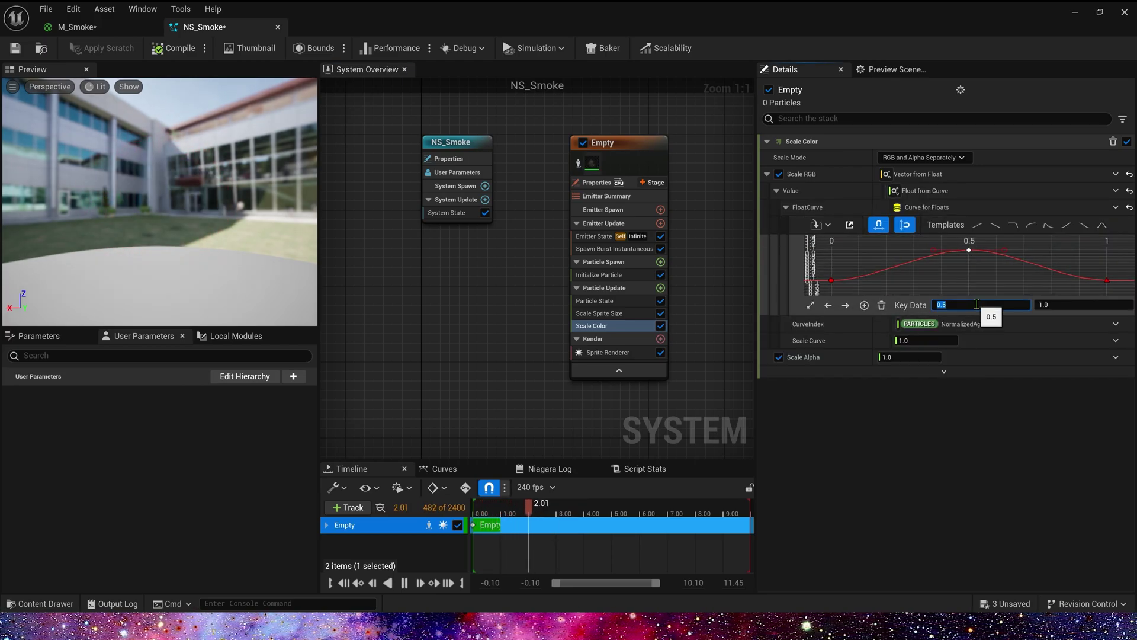
type("0.2")
key("Tab")
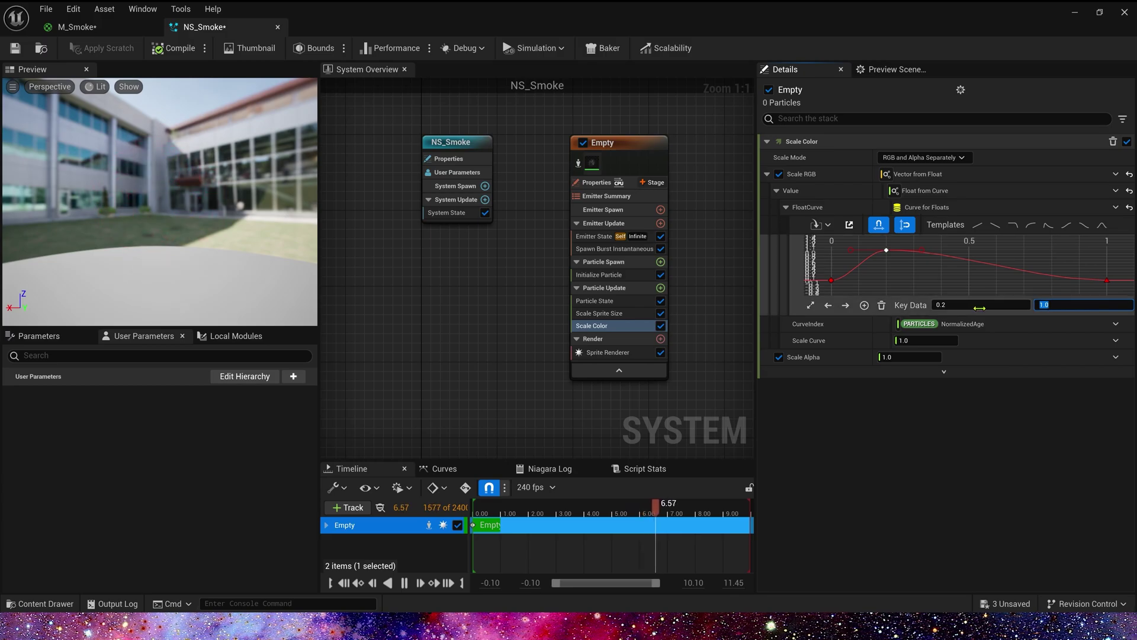
left_click(1107, 281)
left_click(995, 305)
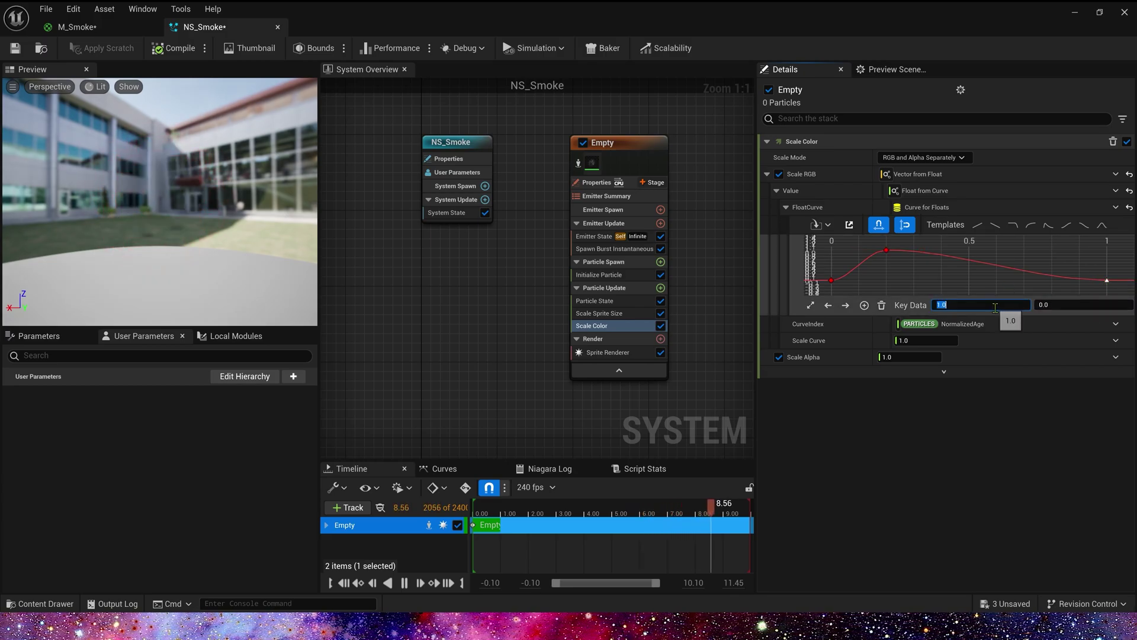
type("0.5")
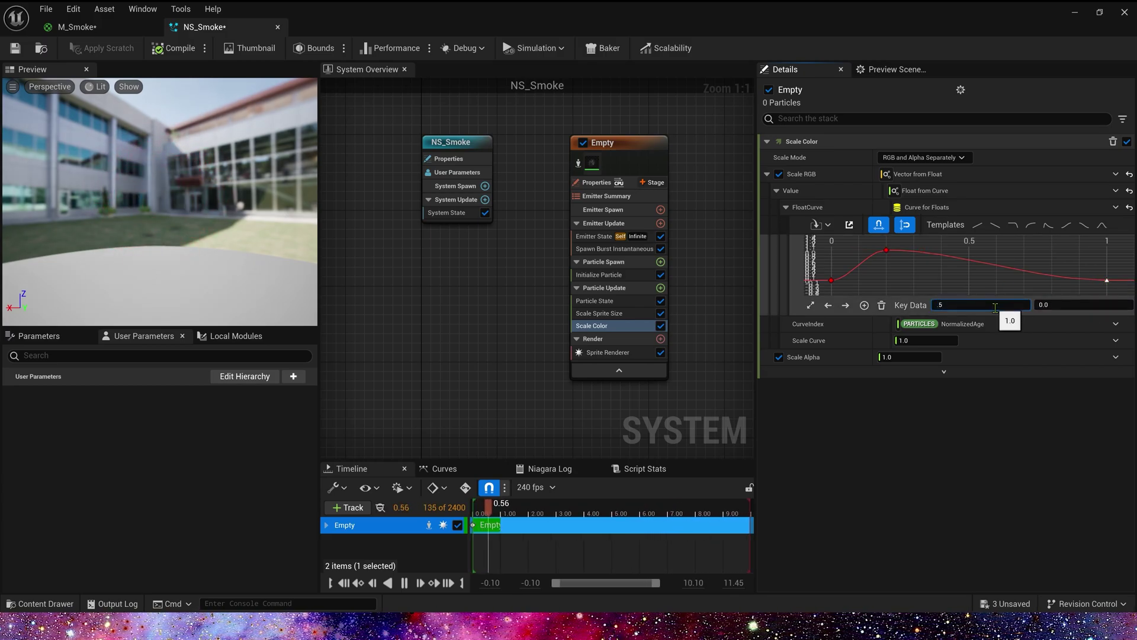
key("Tab")
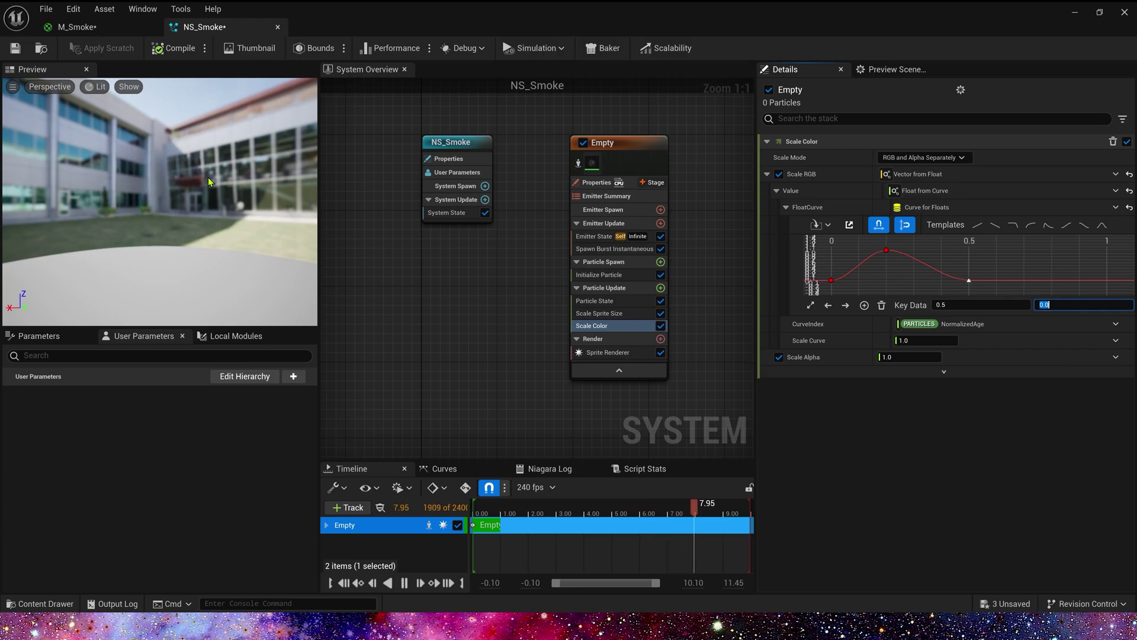
- Drive Scale Alpha with Float from Curve and apply the smooth ramp-down template to that curve
left_click(1116, 357)
type("cur")
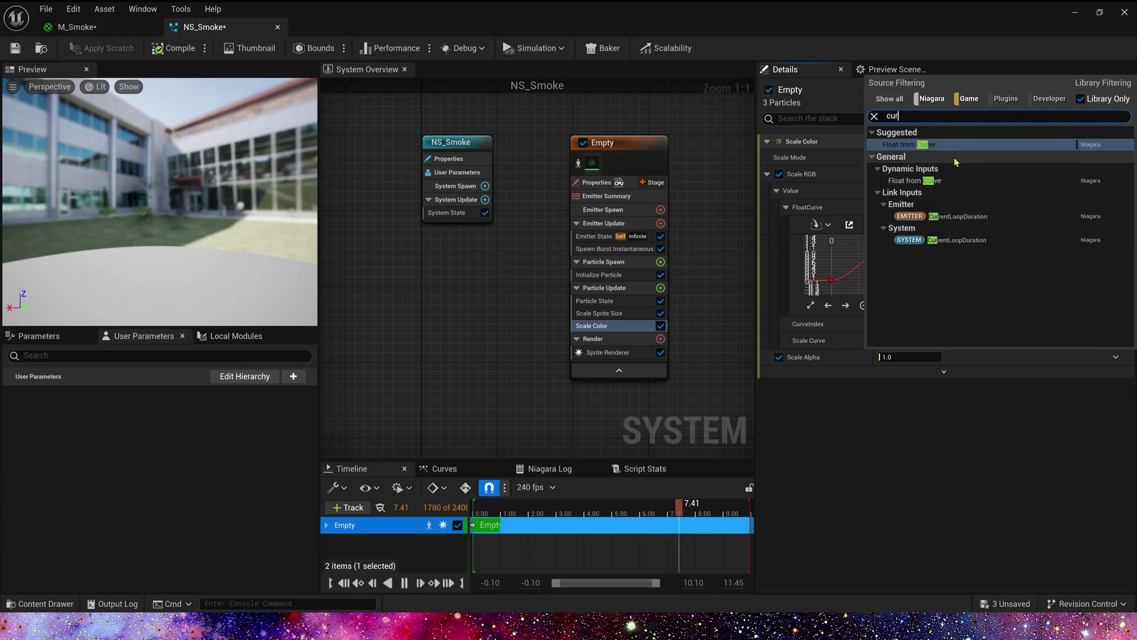
left_click(942, 145)
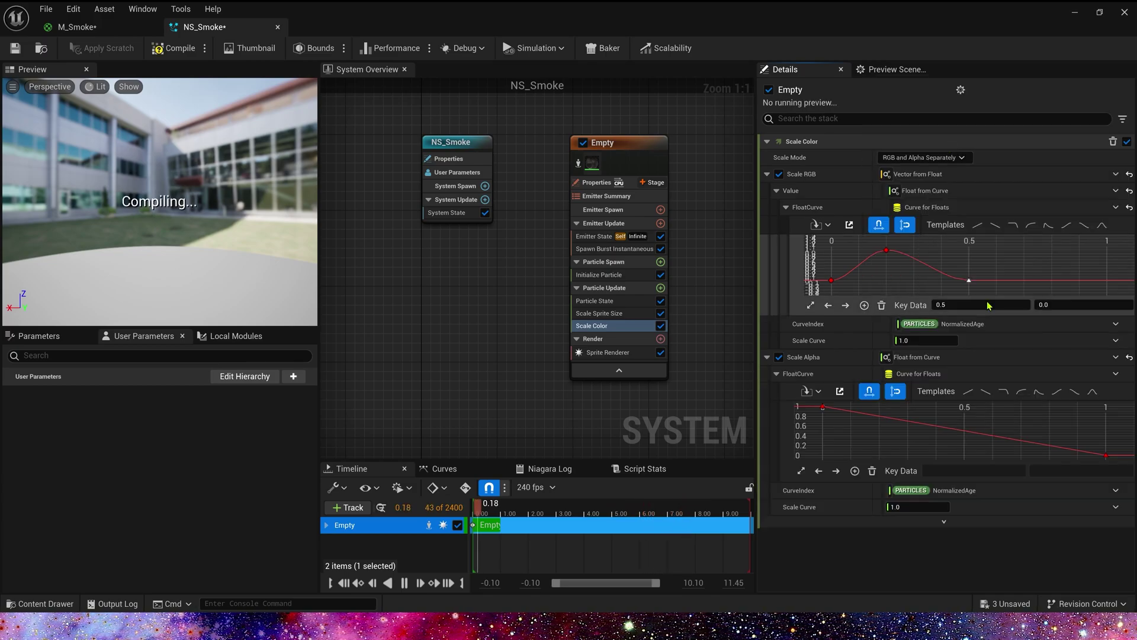
left_click(1075, 394)
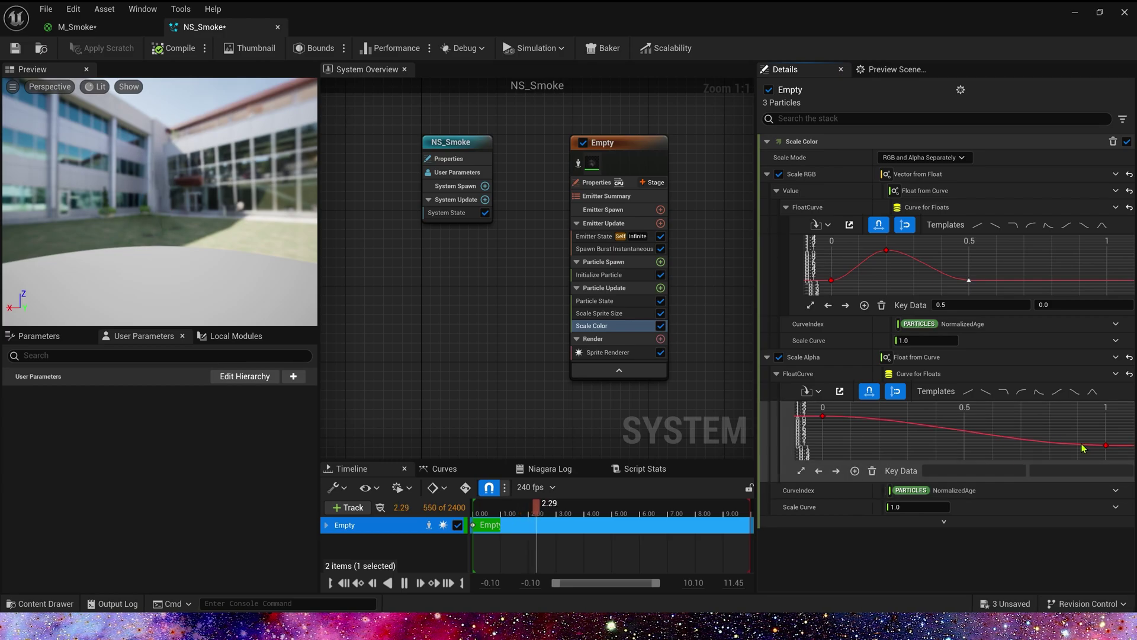
- Add a Dynamic Material Parameters module to Particle Update and disable its unused fourth parameter in Index 0
right_click_drag(512, 375, 456, 306)
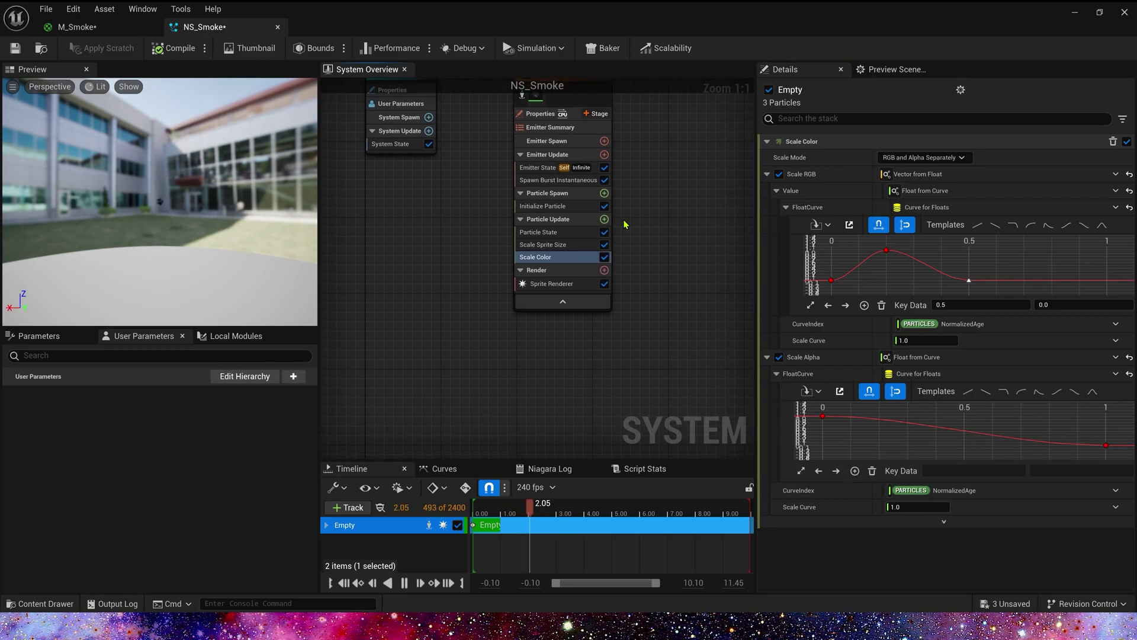
left_click(604, 219)
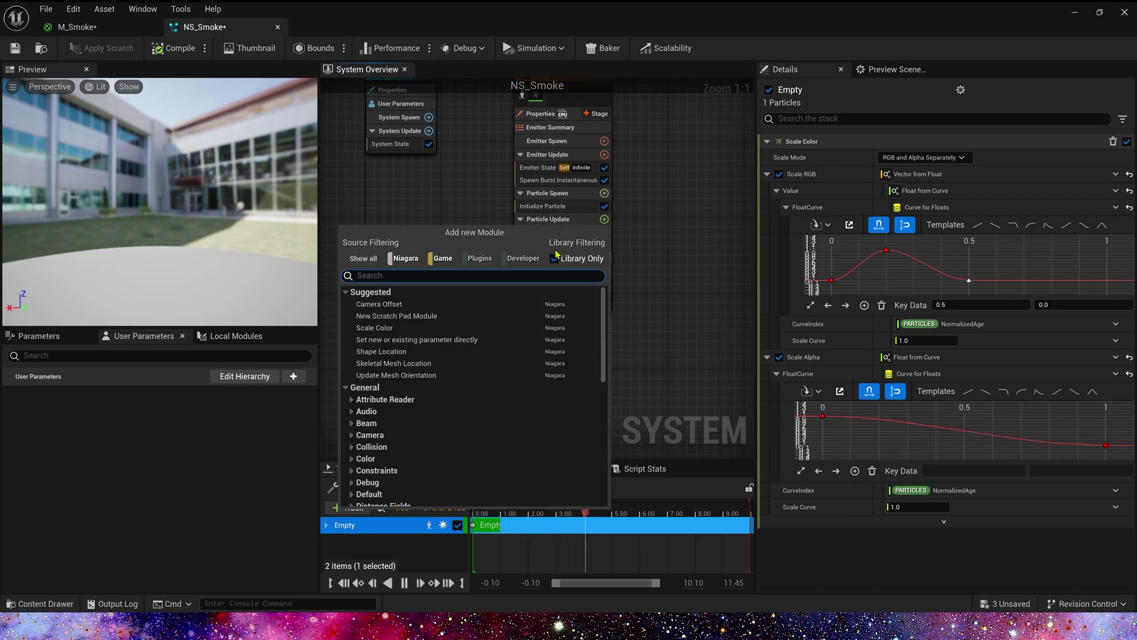
type("dy")
left_click(468, 328)
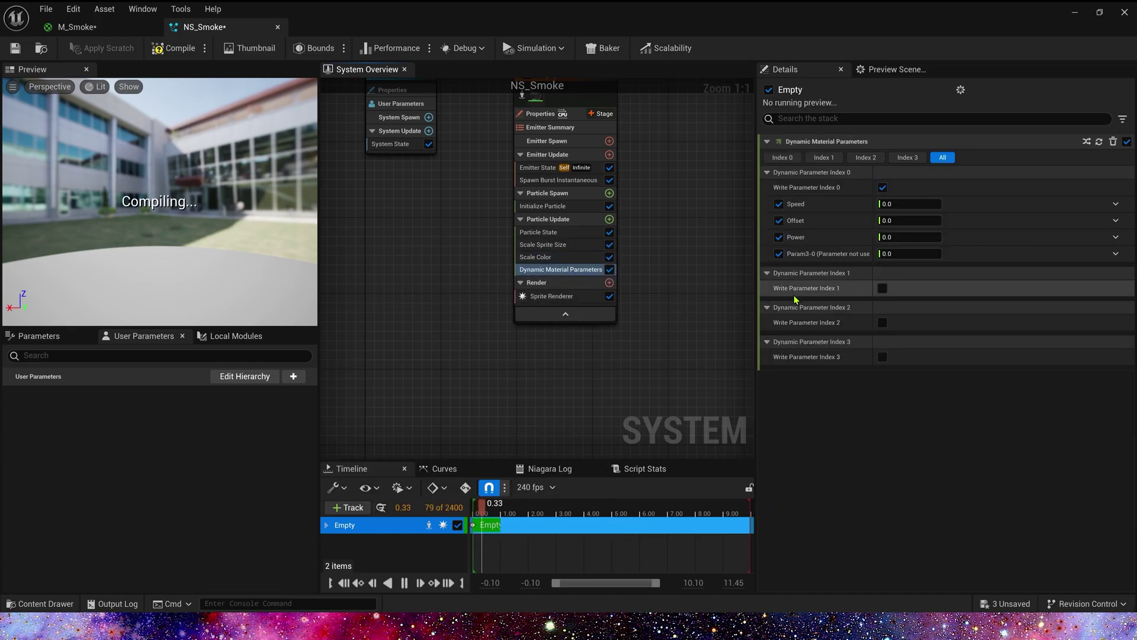
left_click(779, 253)
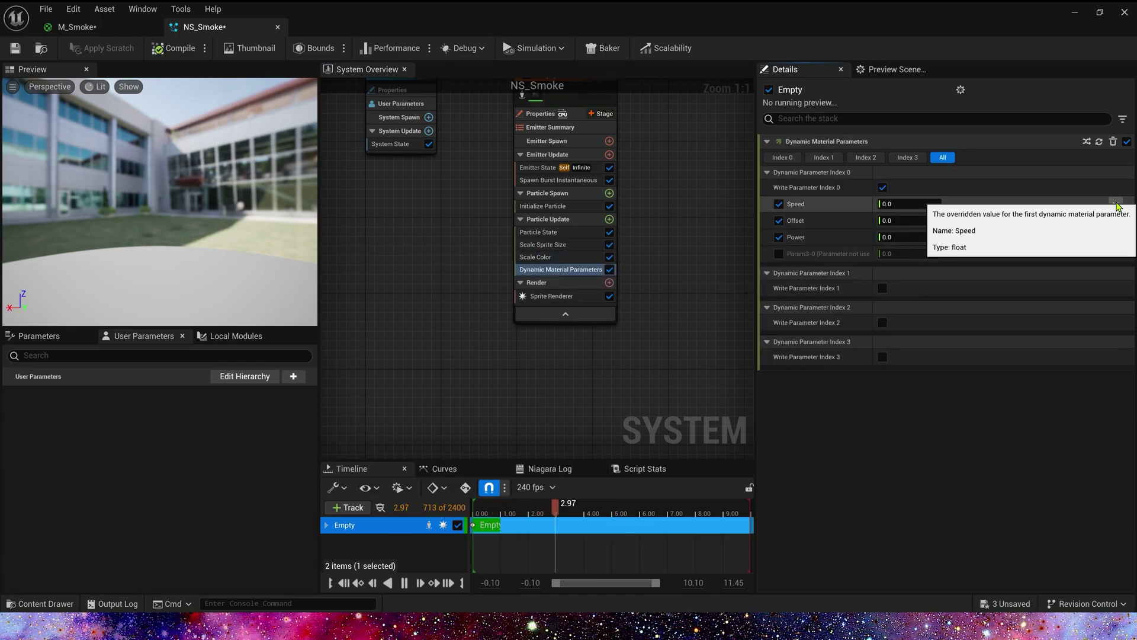
- Make the Speed parameter a Random Range Float with a minimum of -2 and a maximum of 2
left_click(1116, 204)
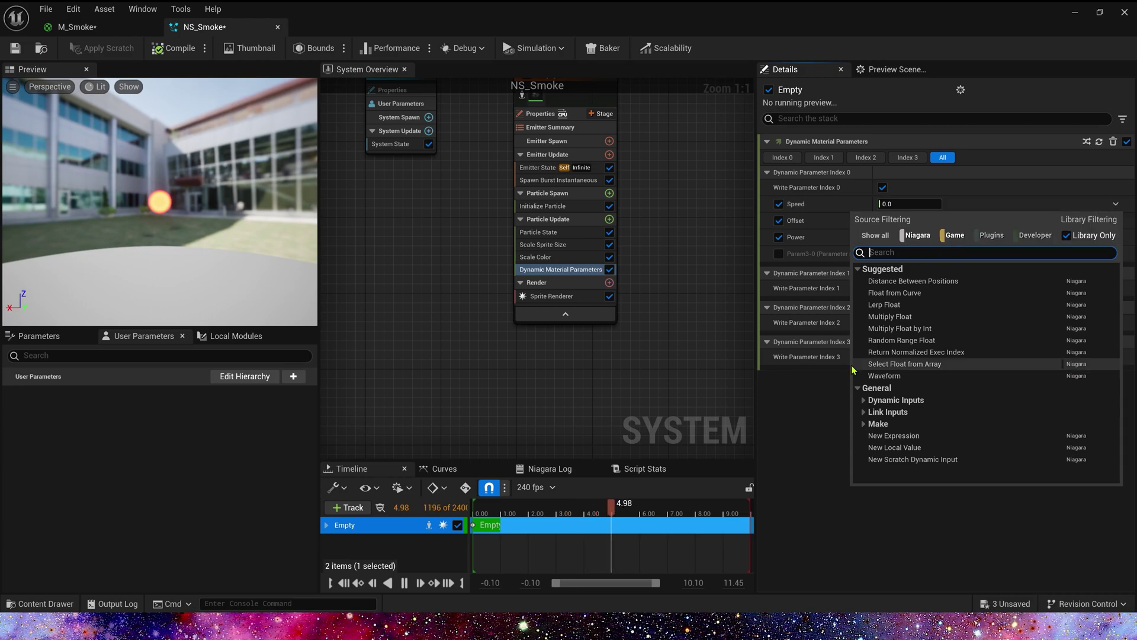
left_click(815, 400)
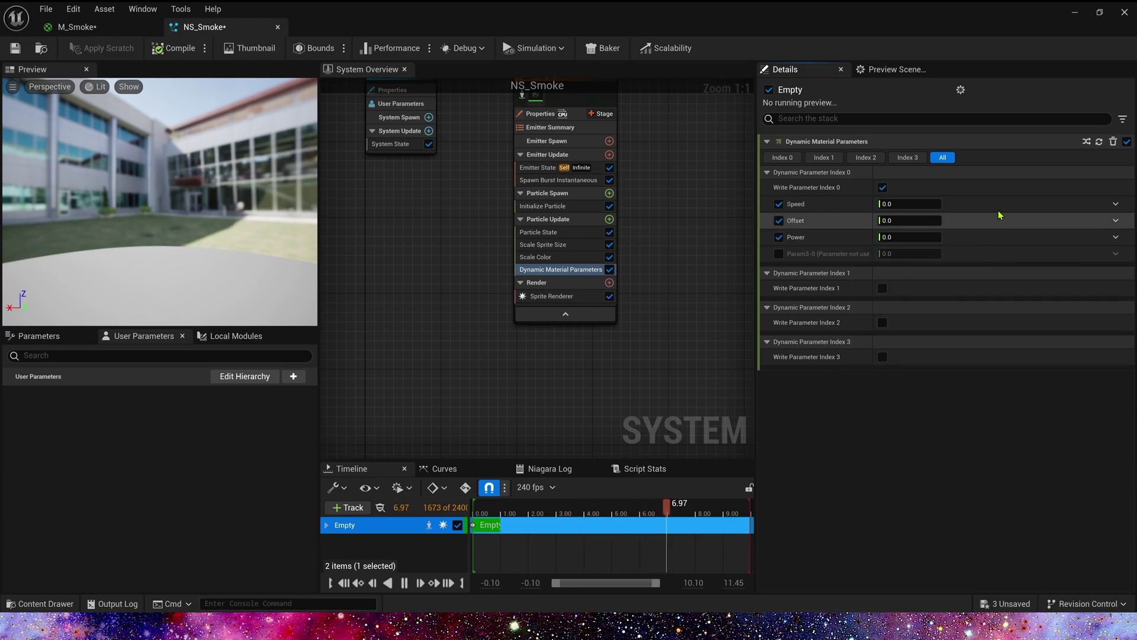
left_click(1116, 204)
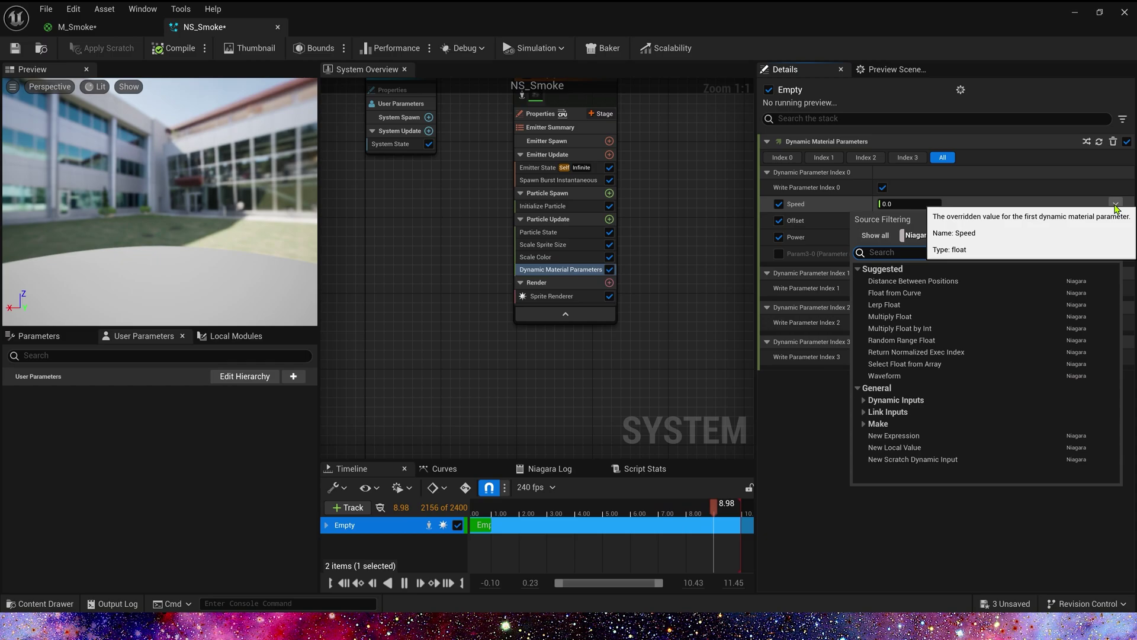
type("rand")
key("Return")
left_click(928, 222)
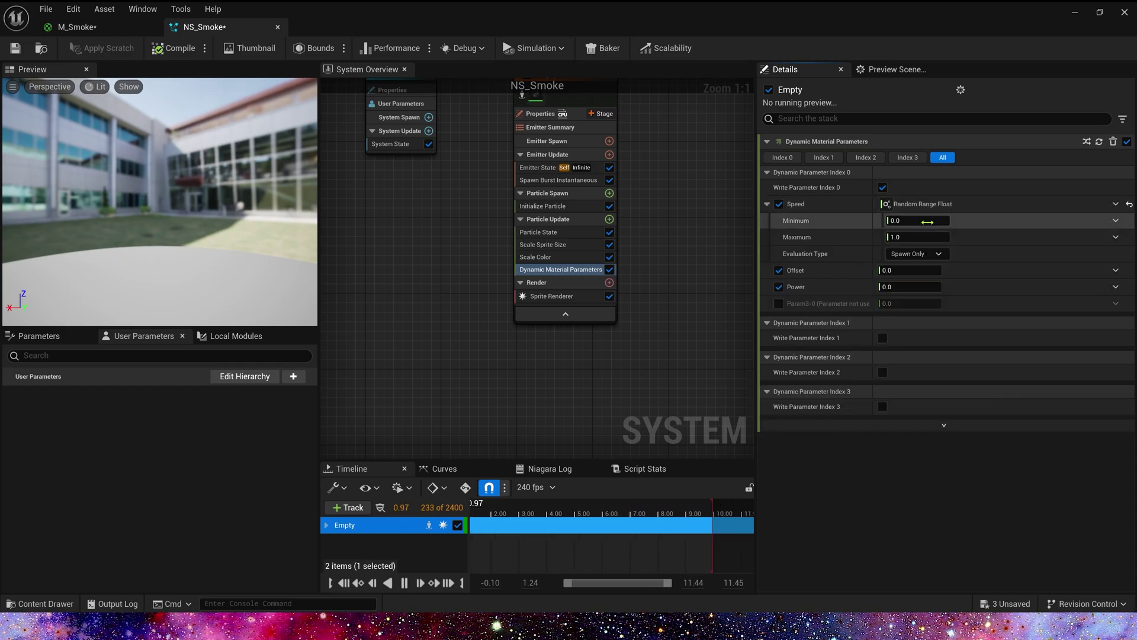
type("-2")
key("Tab")
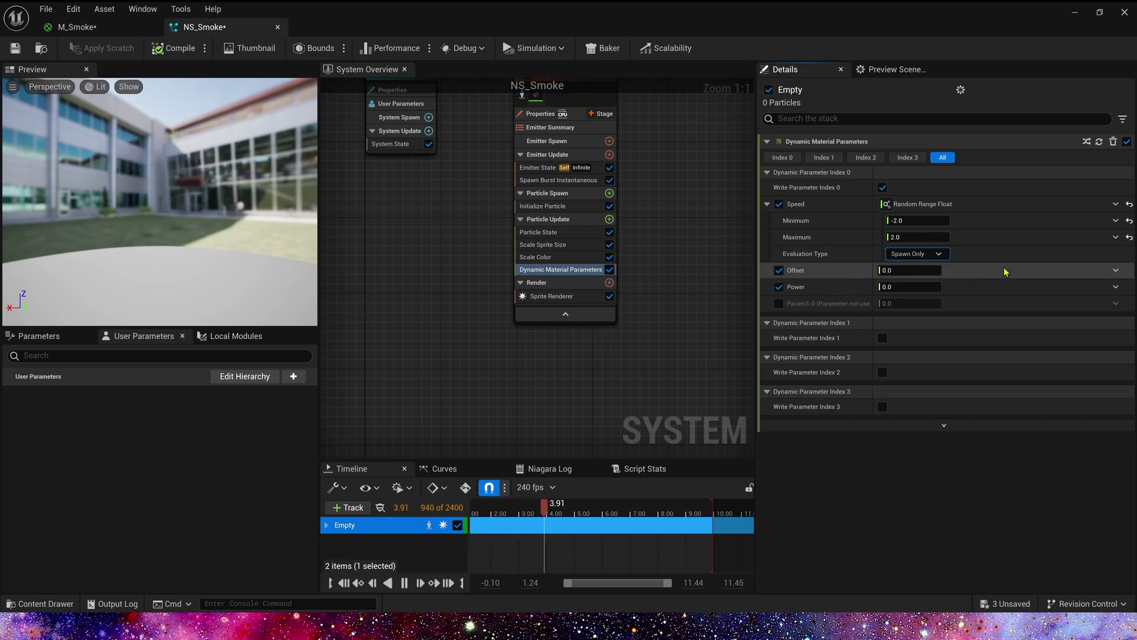
- Copy the Speed parameter's Random Range Float onto Offset and set its minimum to -1 and maximum to 1
left_click(1029, 206)
key("ctrl+c")
left_click(1033, 272)
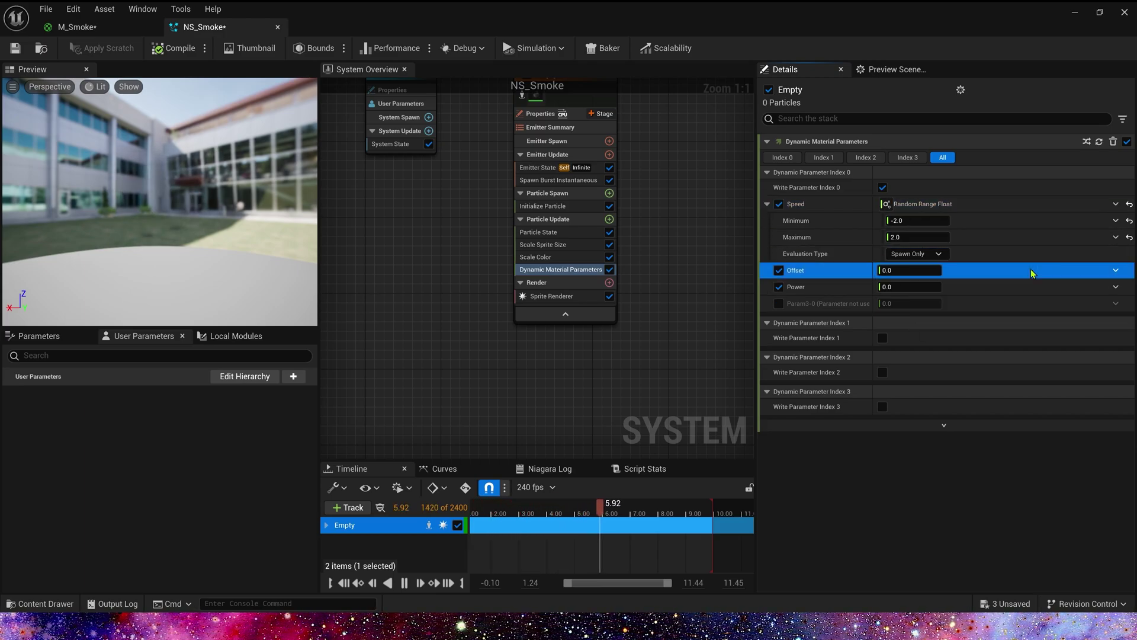
key("ctrl+v")
left_click(929, 286)
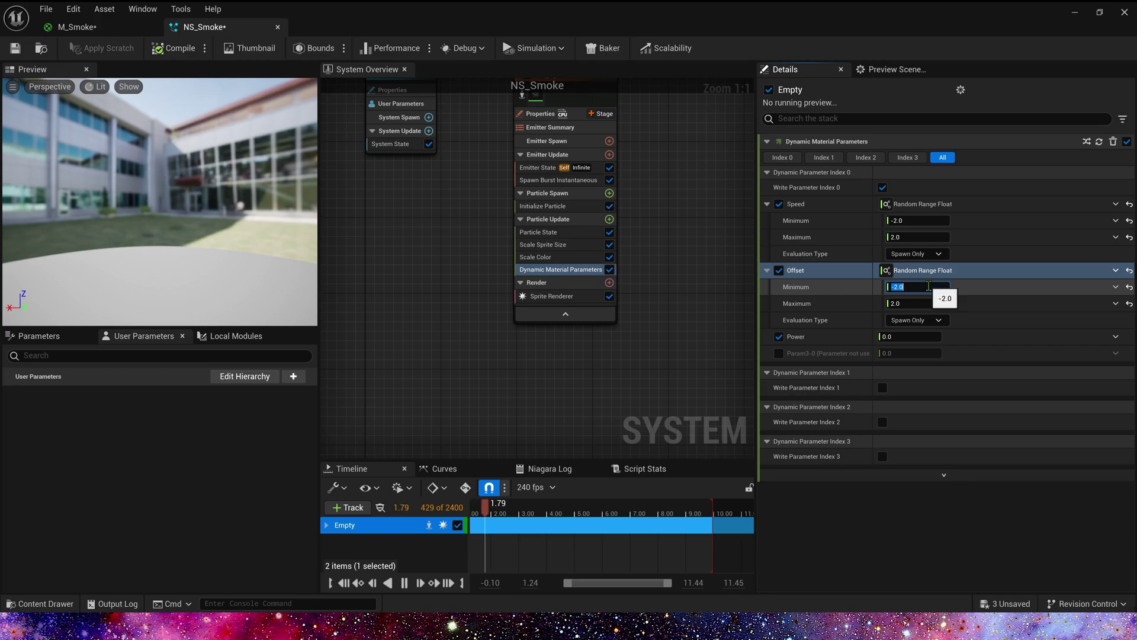
type("-1")
key("Tab")
type("1")
key("Tab")
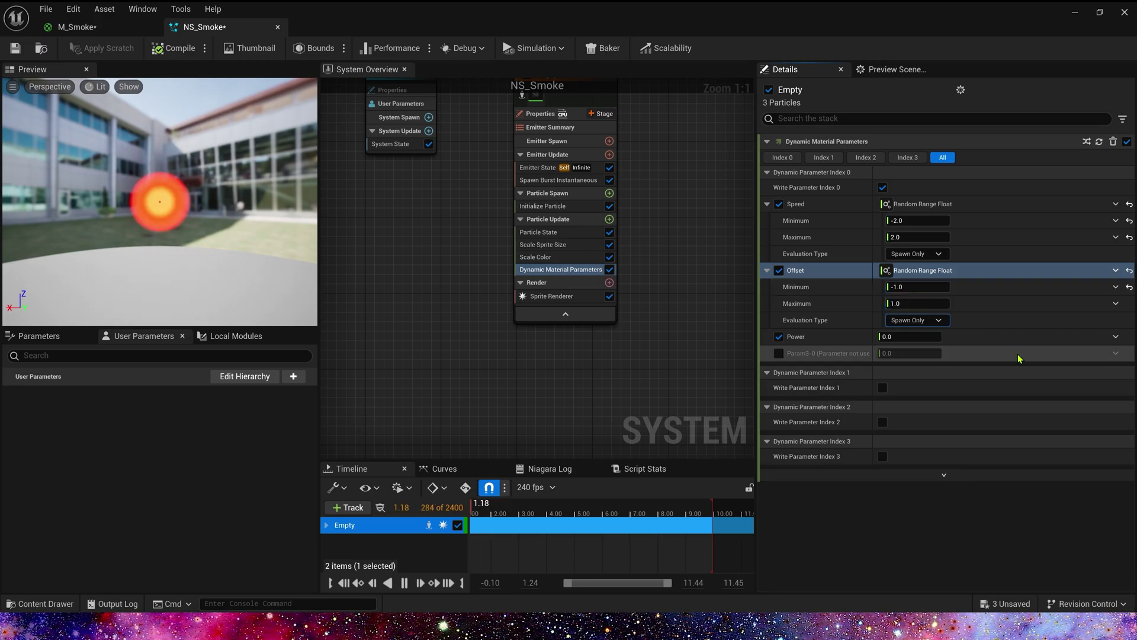
- Drive Power with Float from Curve, setting the end key's value to 5 and lowering its tangent handle for a late rise
left_click(1115, 336)
type("cur")
key("Return")
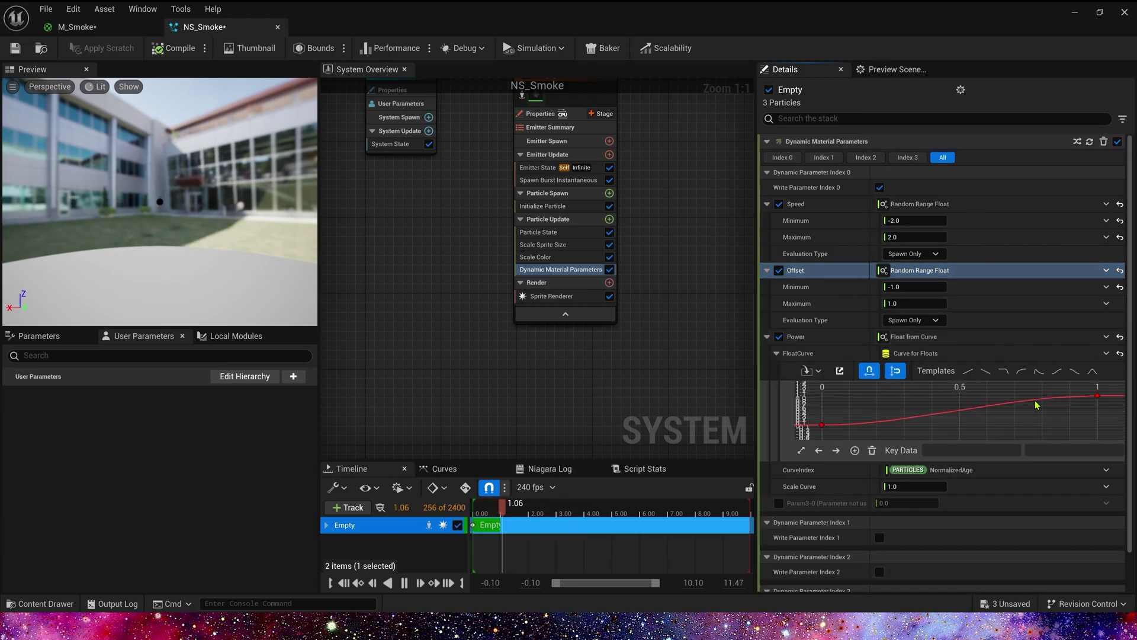
left_click(1097, 395)
left_click_drag(1062, 395, 1065, 409)
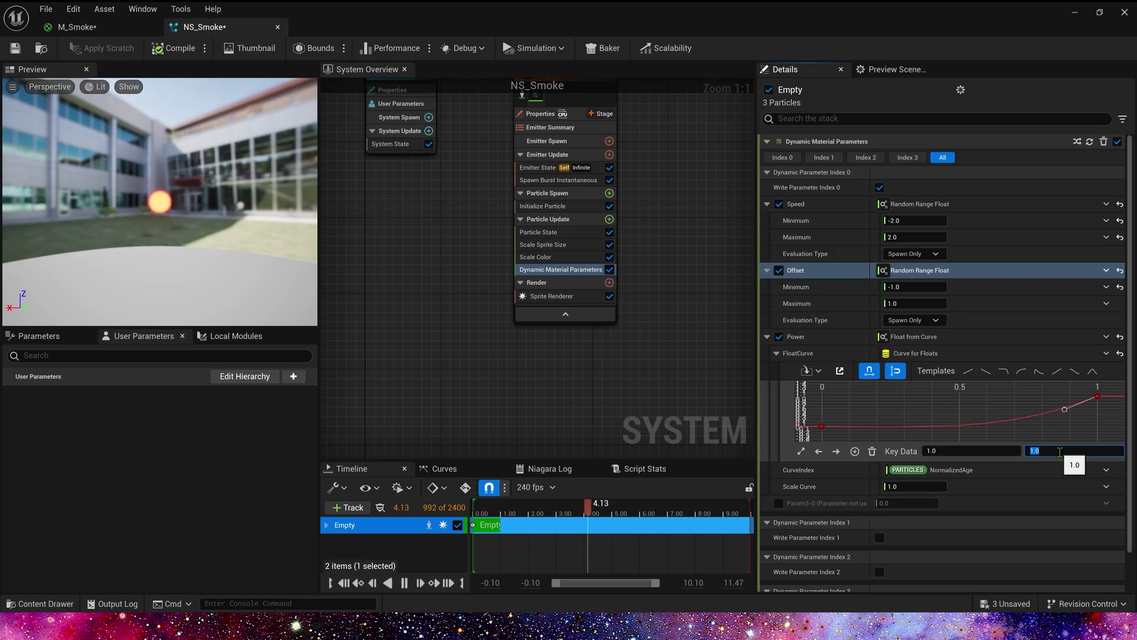
type("5")
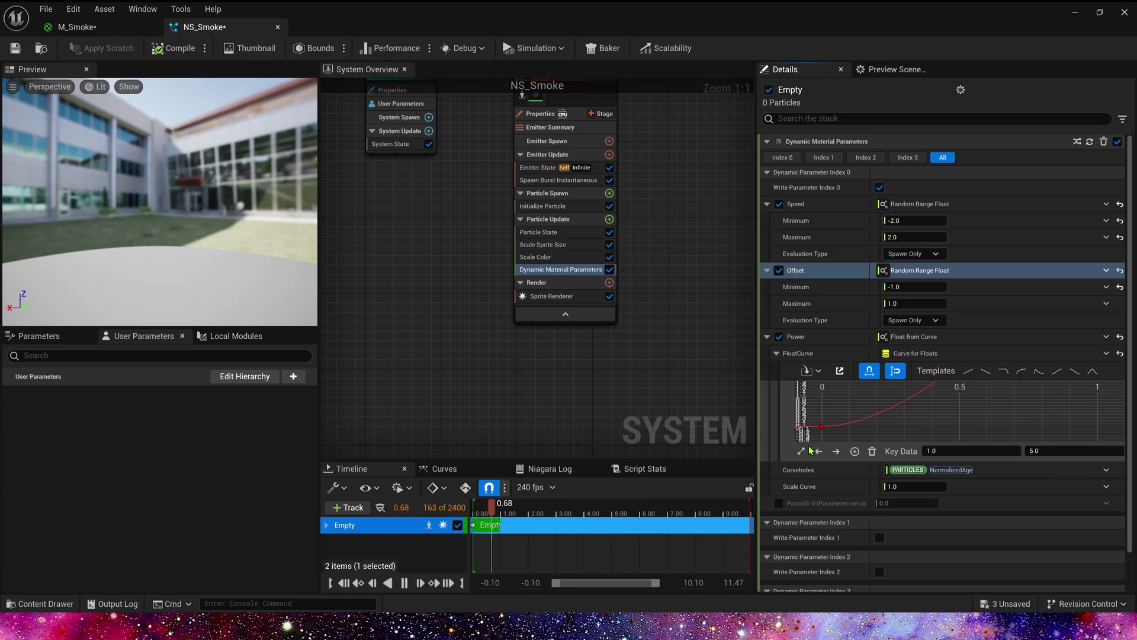
key("Return")
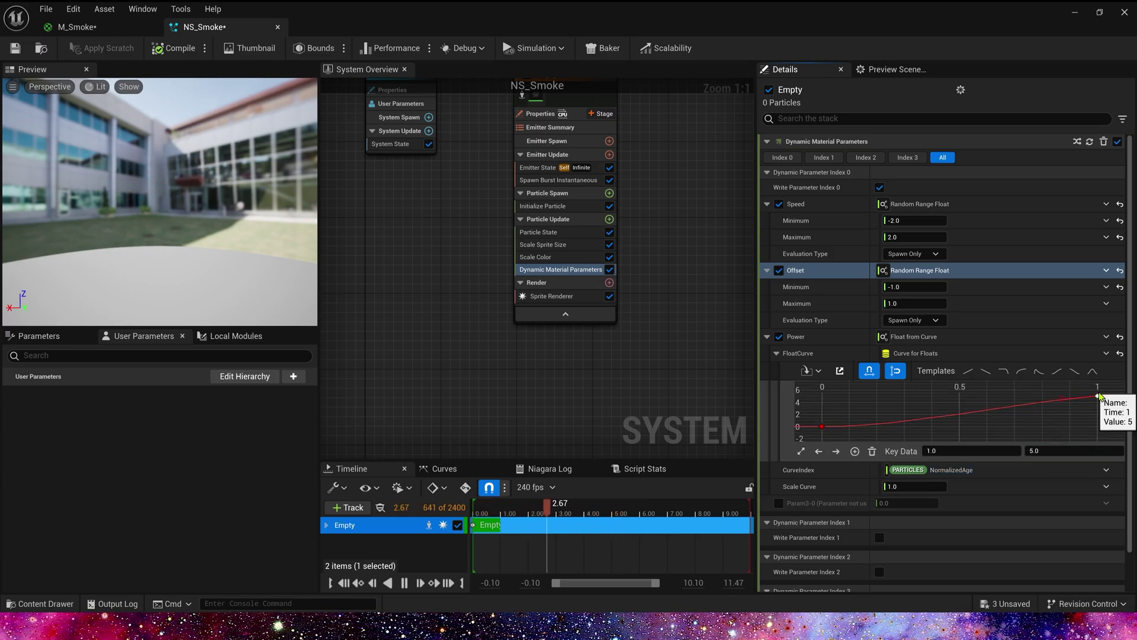
left_click_drag(1066, 400, 1065, 409)
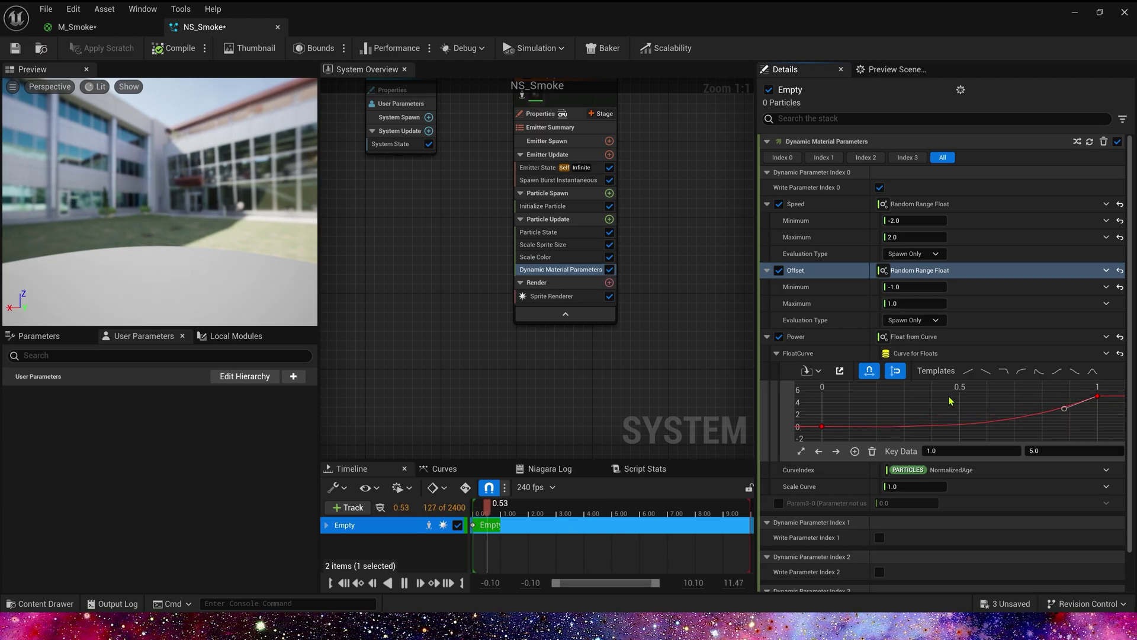
- Set the Power curve's start key value to 1 and readjust the end key's tangent handle
left_click(822, 427)
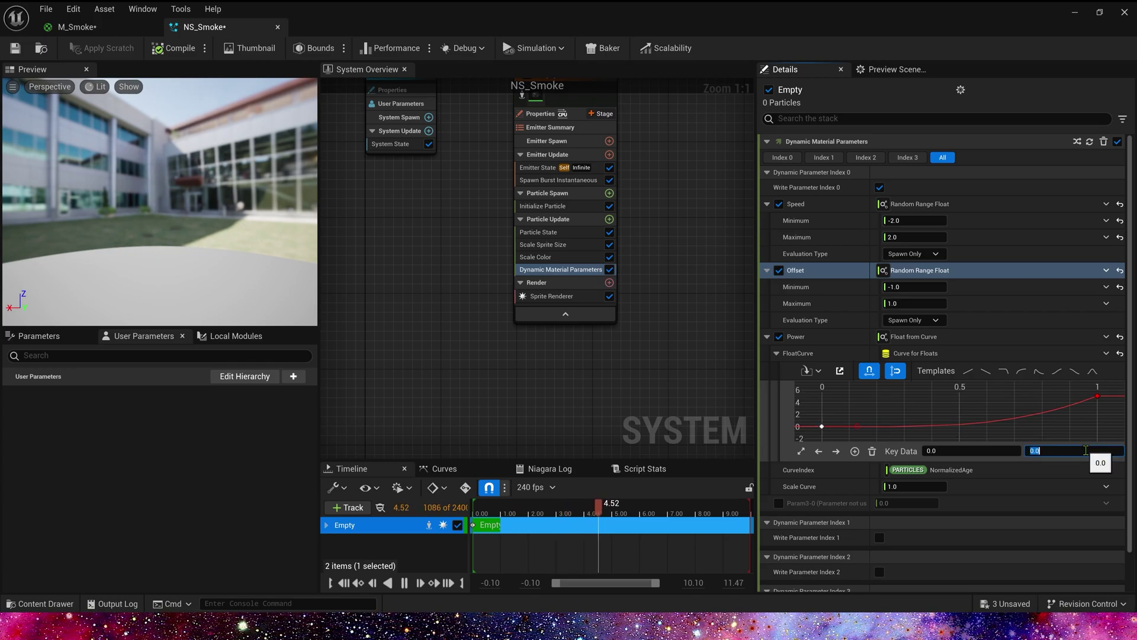
type("1")
key("Return")
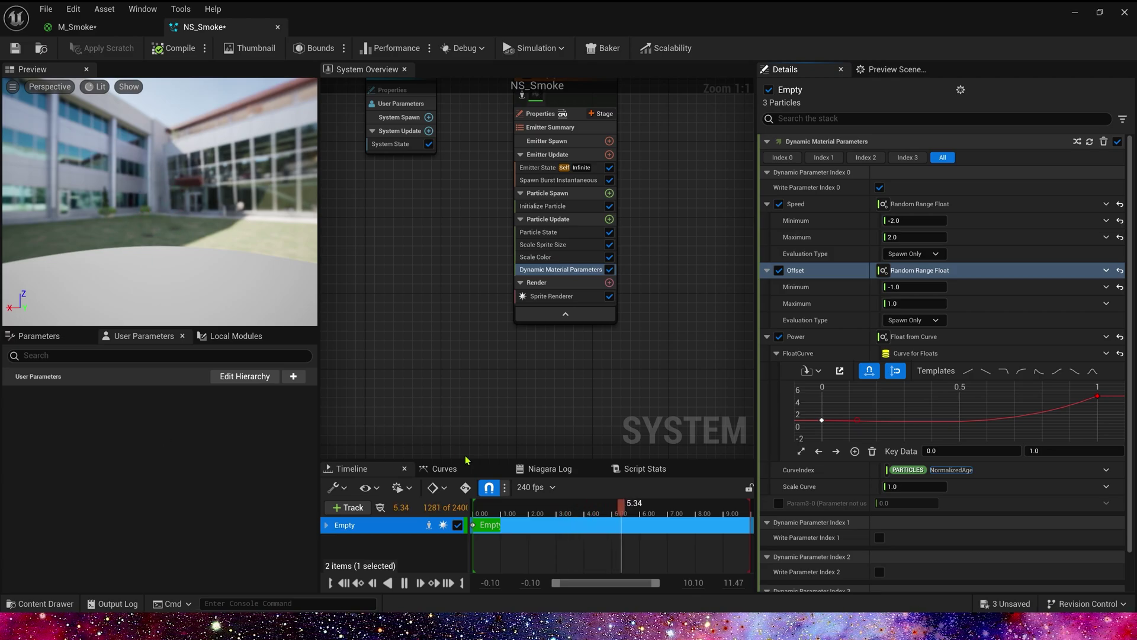
left_click(1097, 396)
left_click_drag(1065, 411, 1062, 408)
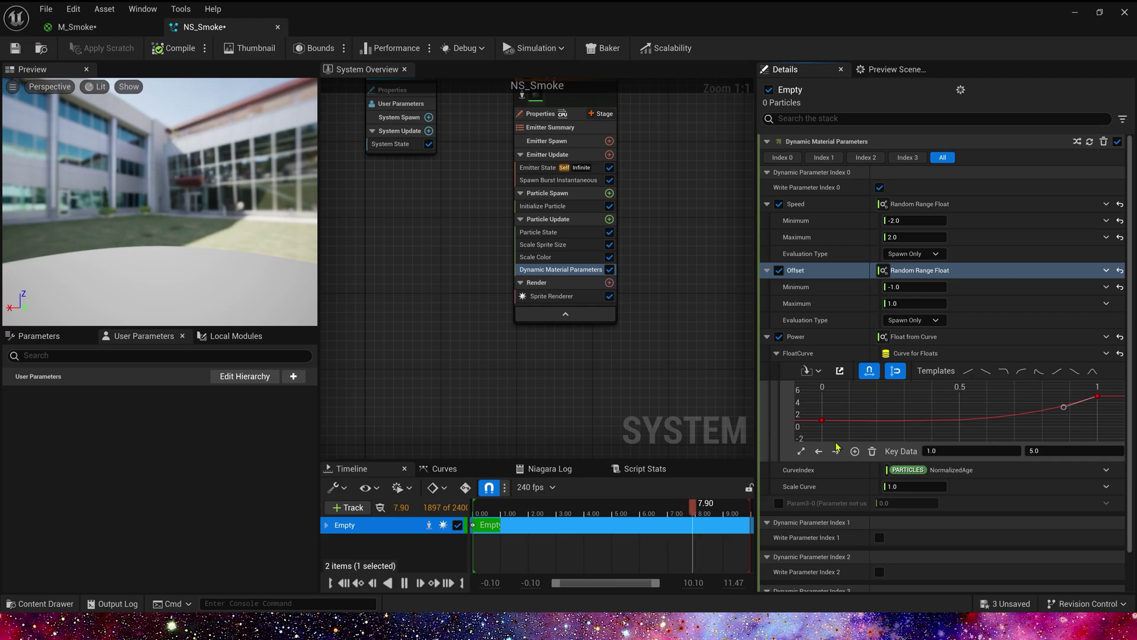
- Save NS_Smoke and inspect the placed effect in the level viewport with the editor gizmos hidden
left_click(15, 48)
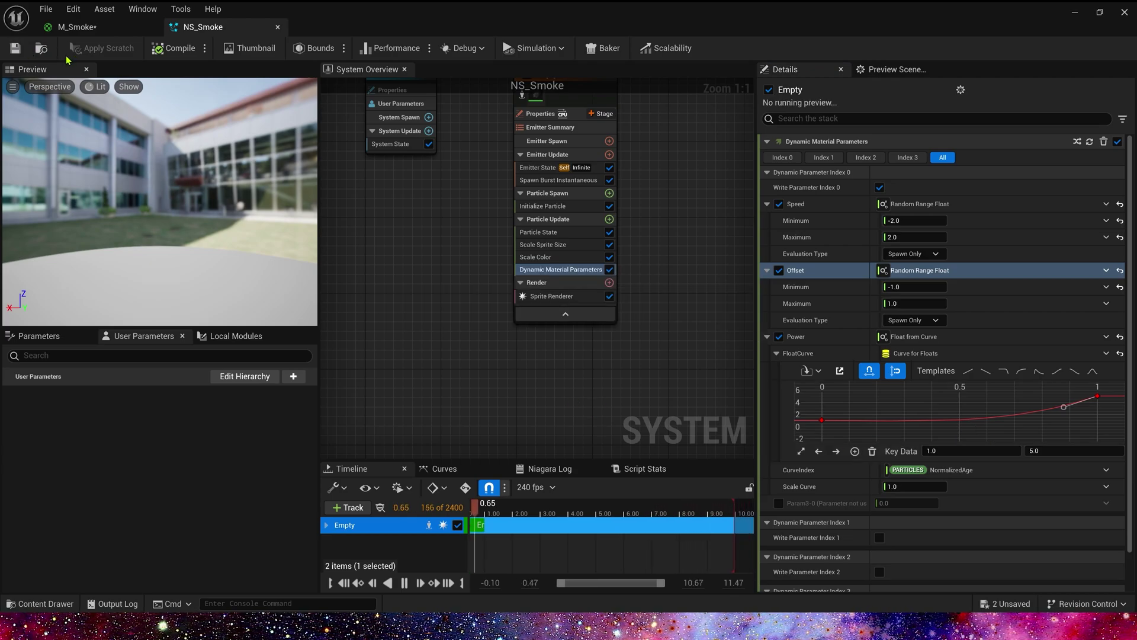
left_click(1074, 13)
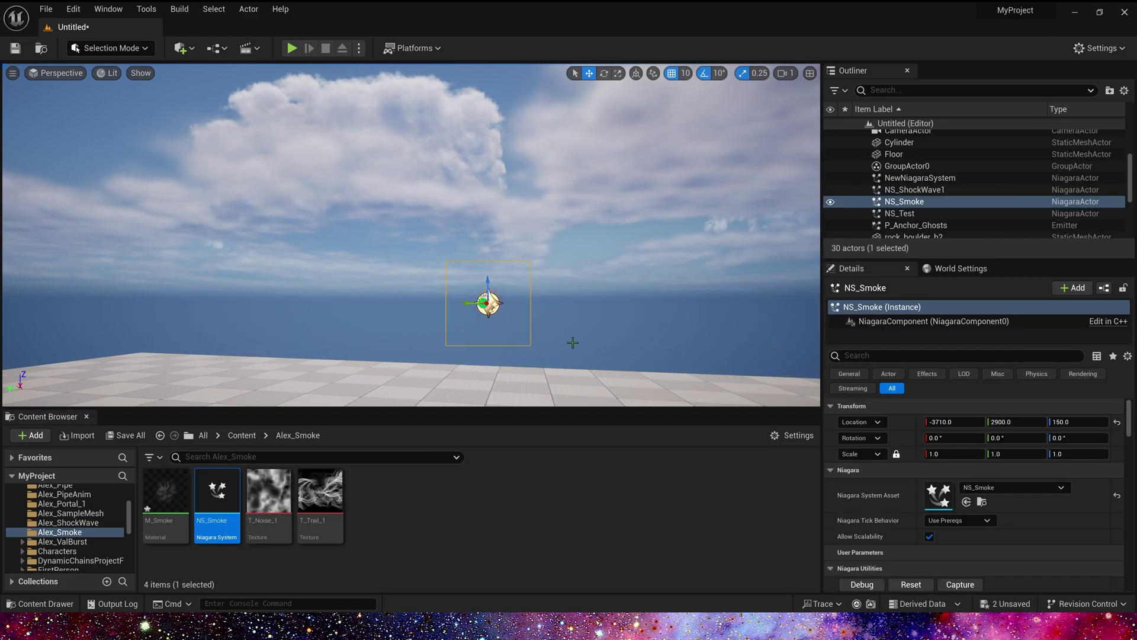
mouse_move(573, 342)
right_mouse_down()
mouse_move(619, 379)
mouse_move(578, 379)
mouse_move(578, 335)
mouse_move(563, 340)
right_mouse_up()
key("g")
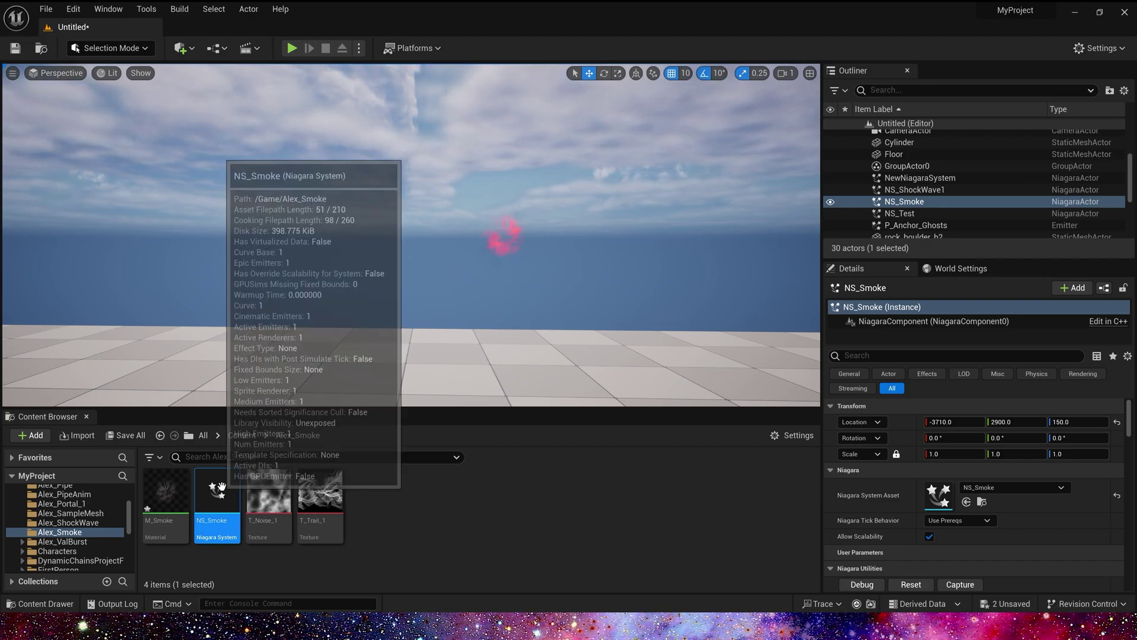
- Add a Linear Color user parameter to NS_Smoke, link it to the Color of Initialize Particle, and save the system
double_click(217, 494)
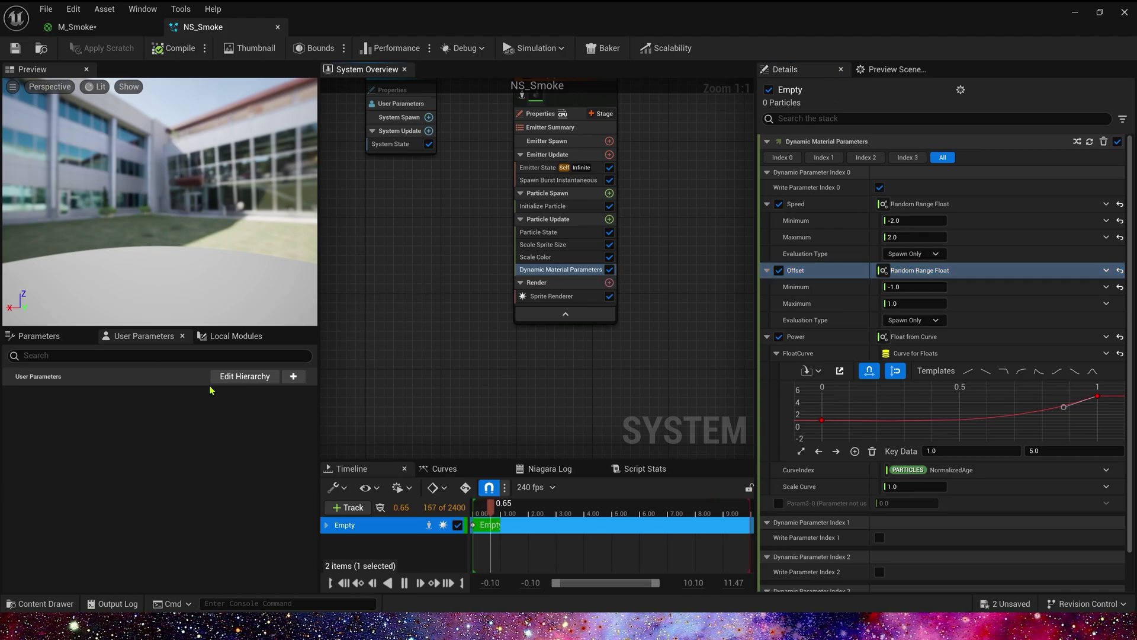
left_click(294, 376)
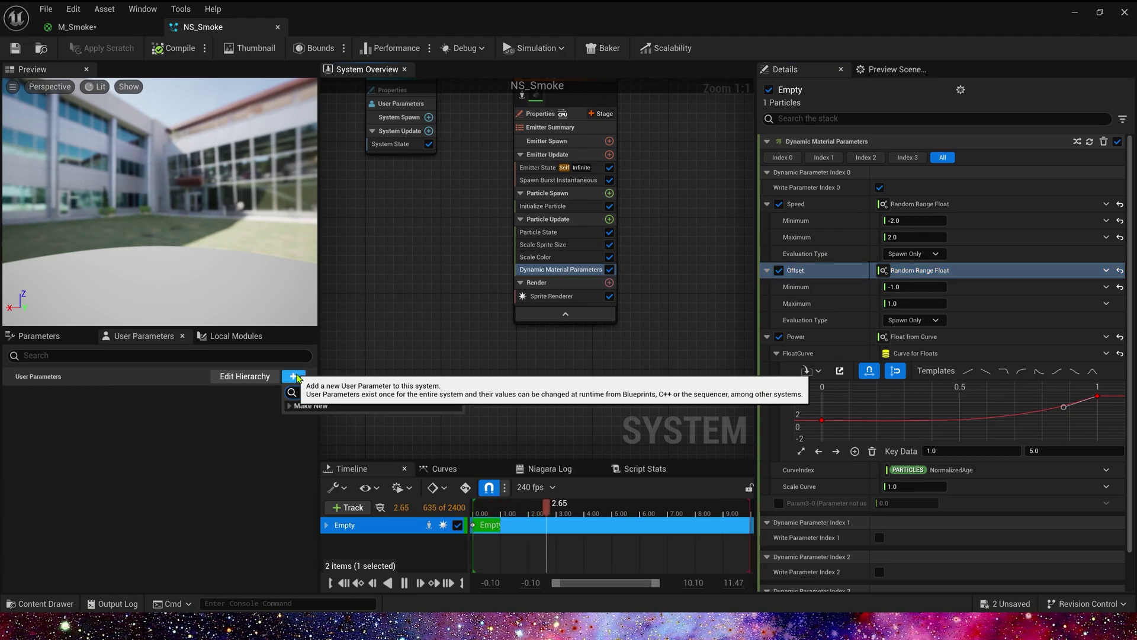
type("color")
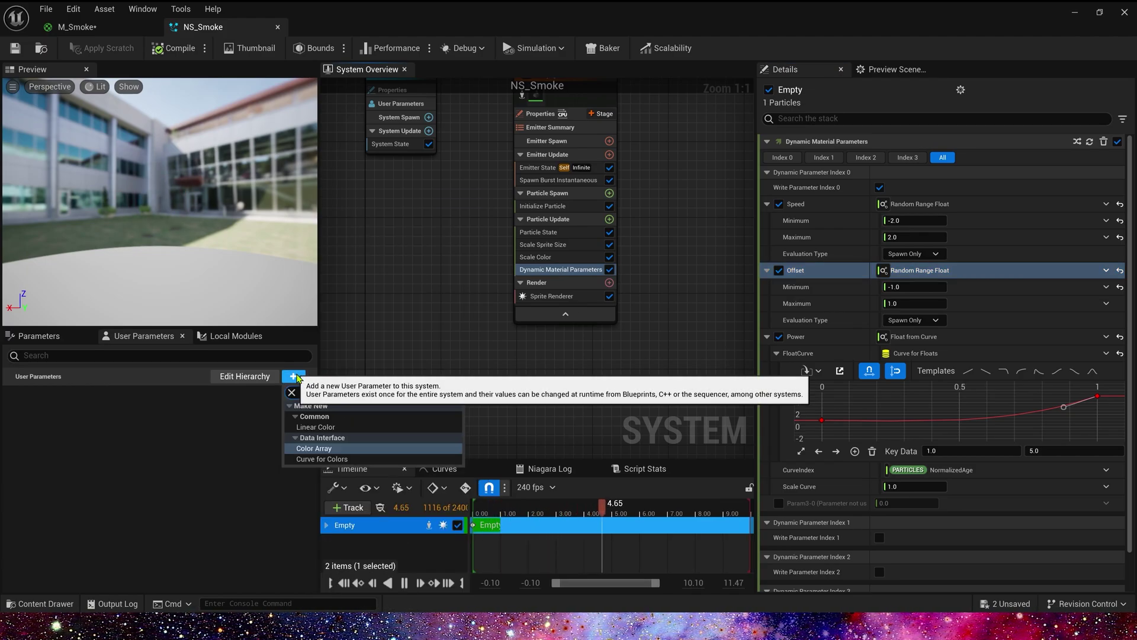
left_click(315, 427)
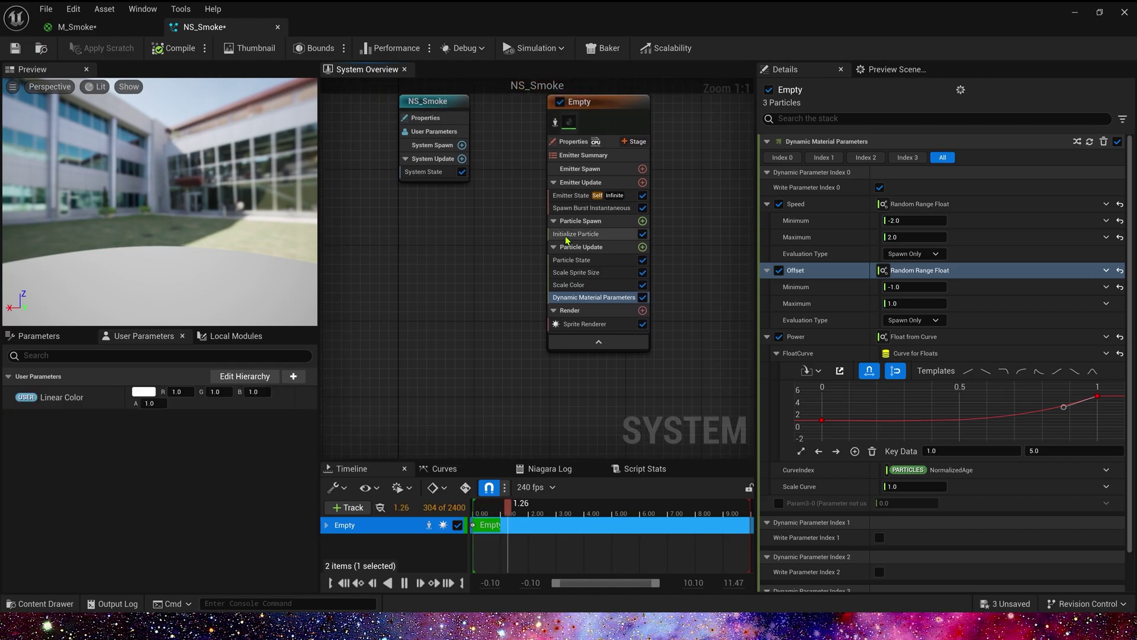
left_click(568, 236)
left_click_drag(61, 397, 903, 255)
left_click(15, 48)
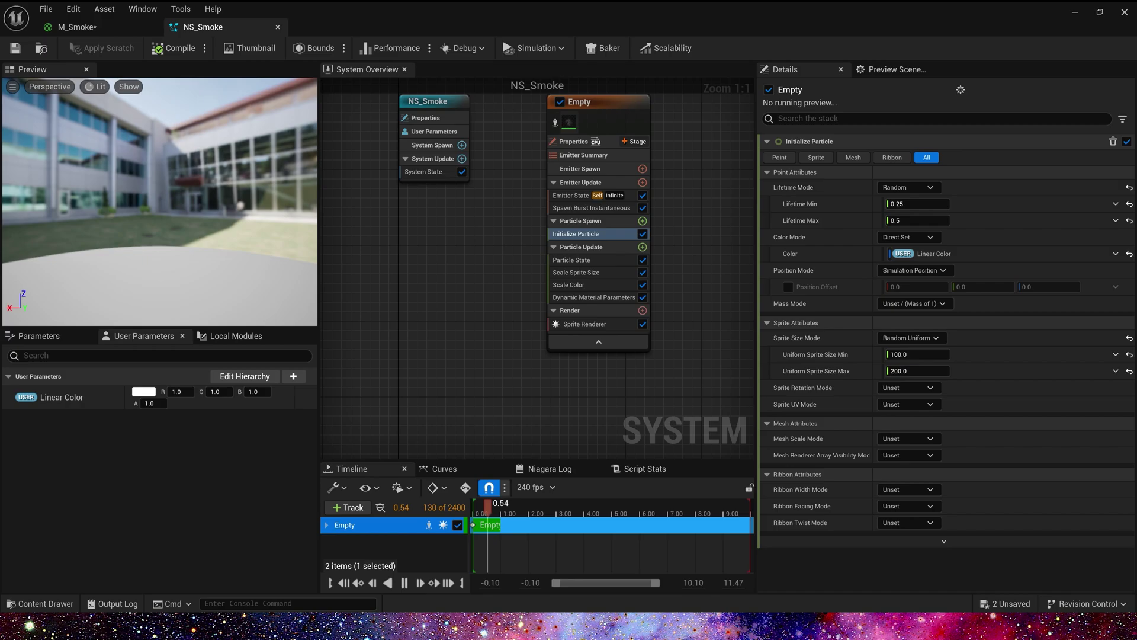
- Set the placed NS_Smoke actor's Linear Color user parameter to R 0.2, B 100 and A 3, and check the effect in the level
left_click(1075, 12)
scroll(983, 474, "down", 2)
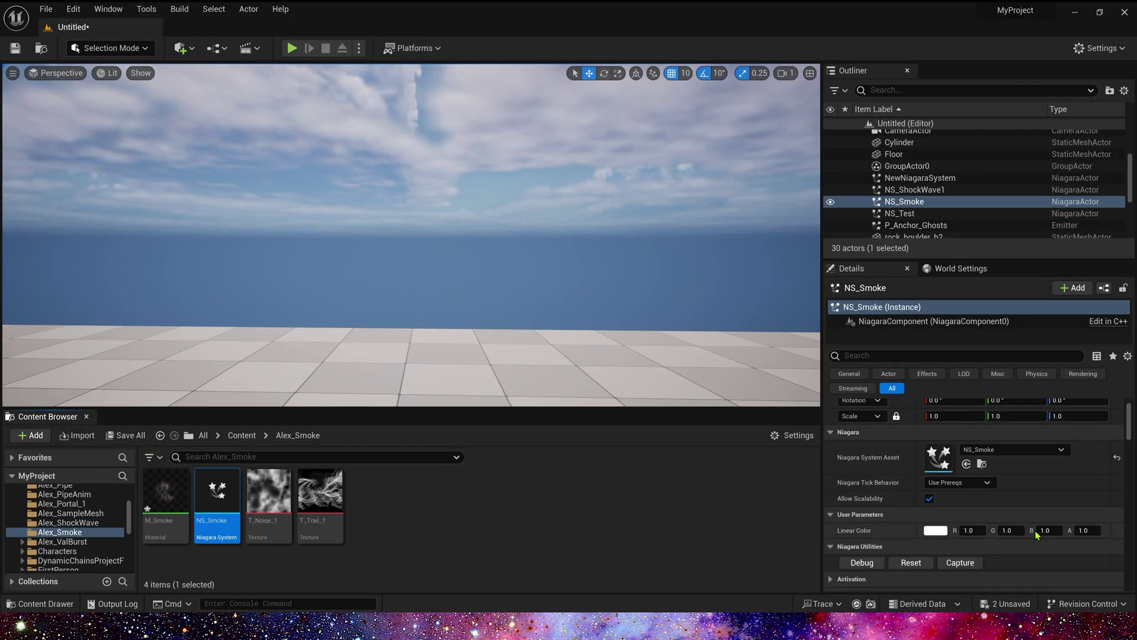
left_click(1047, 530)
type("100")
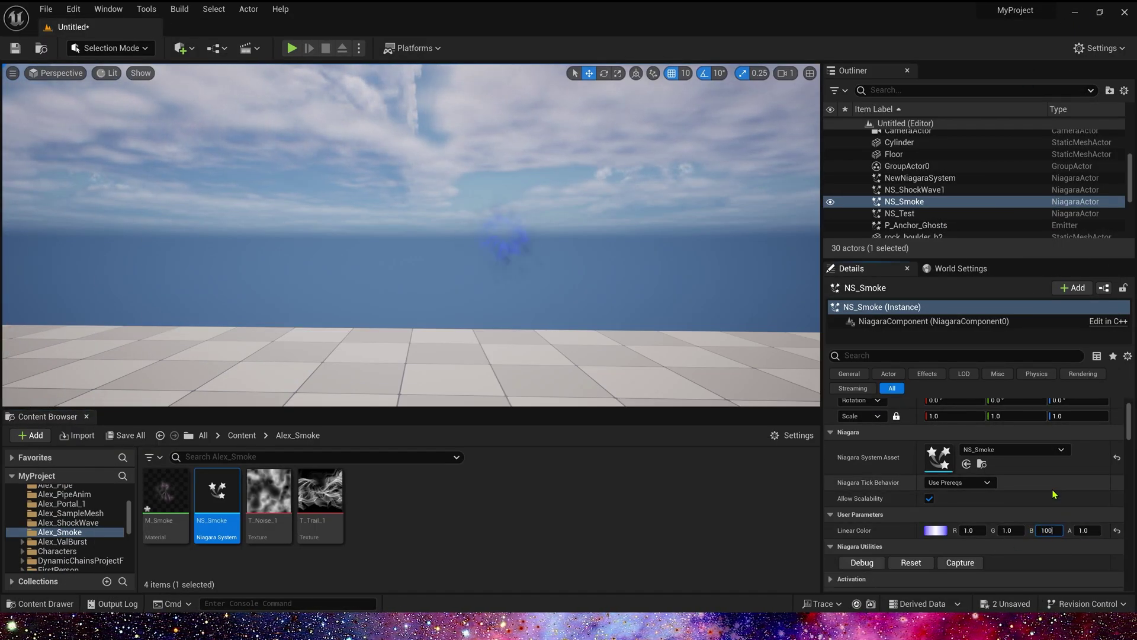
key("Tab")
left_click(971, 530)
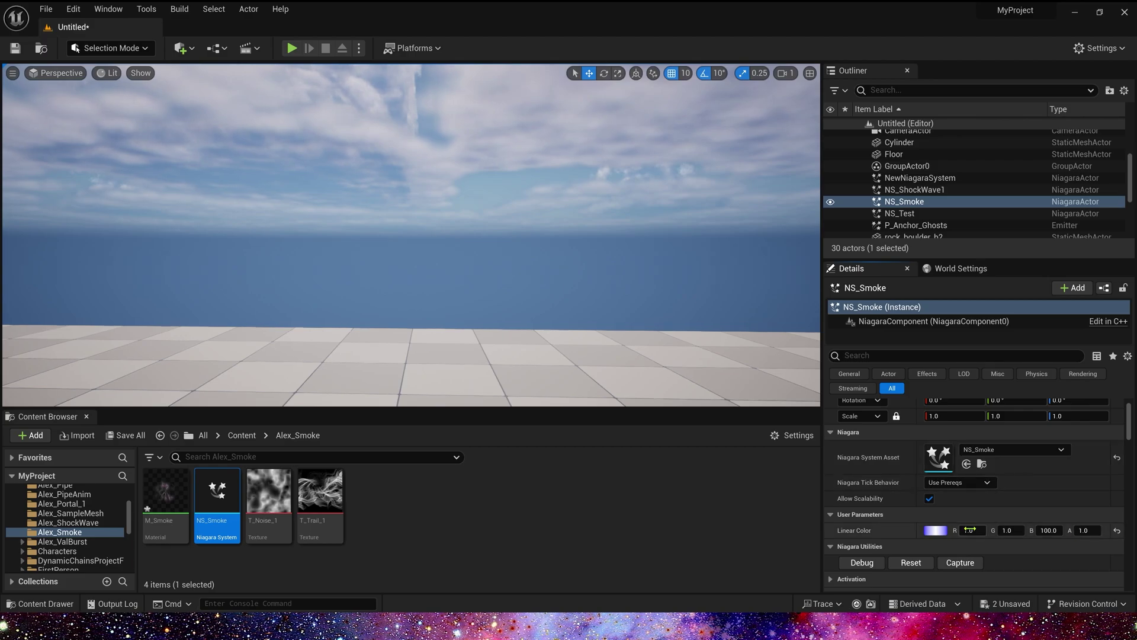
left_click(1086, 532)
type("5")
key("Return")
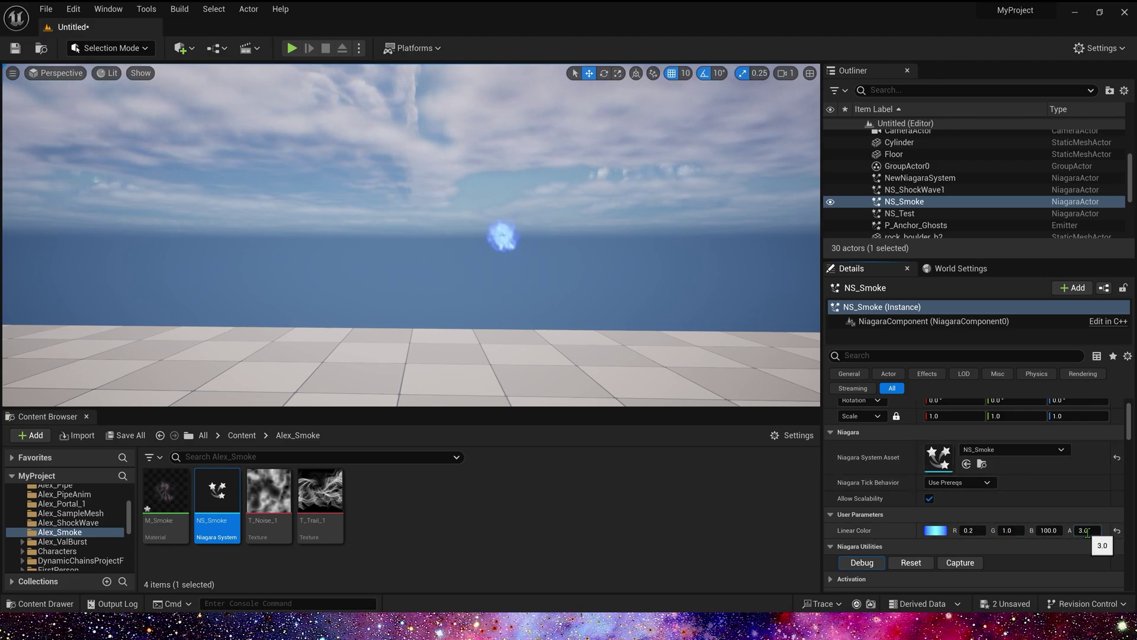
key("Return")
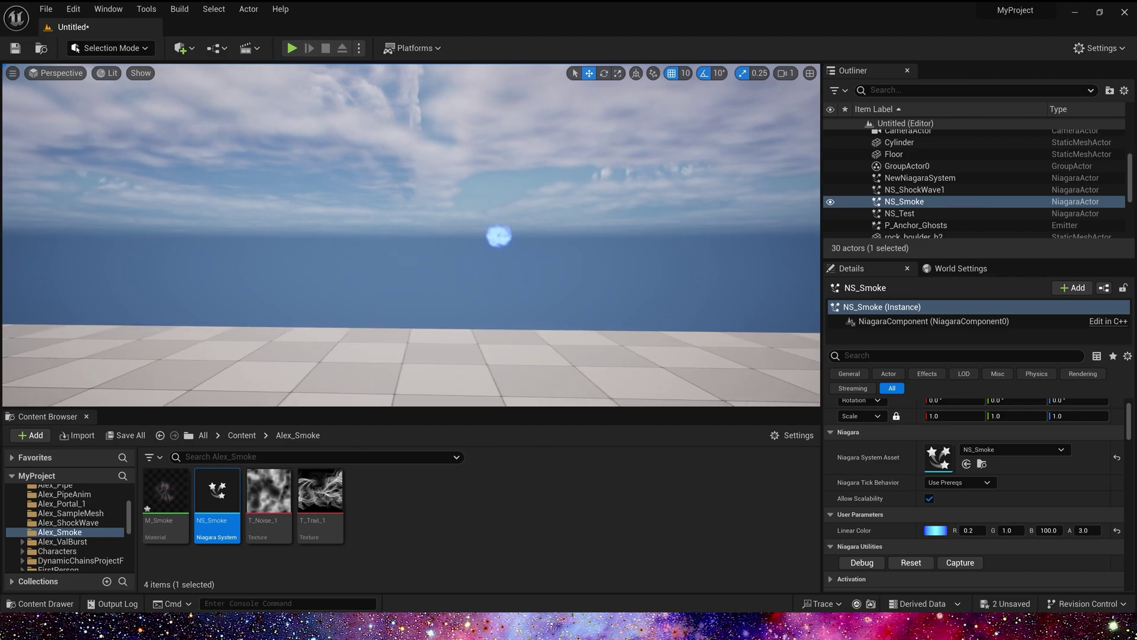
right_click_drag(662, 312, 674, 305)
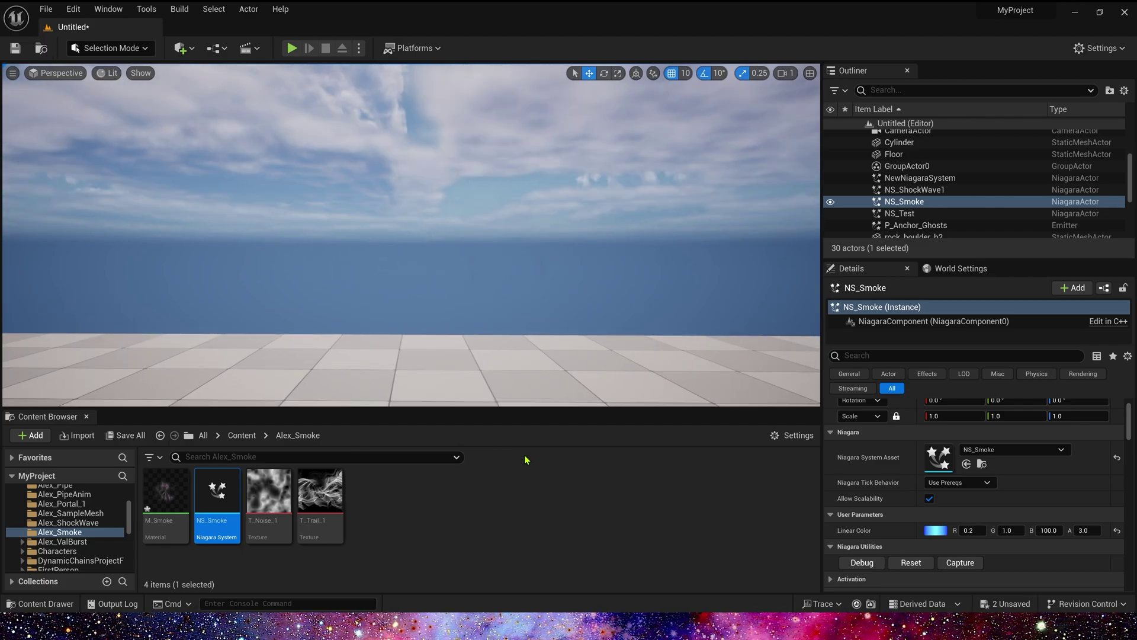